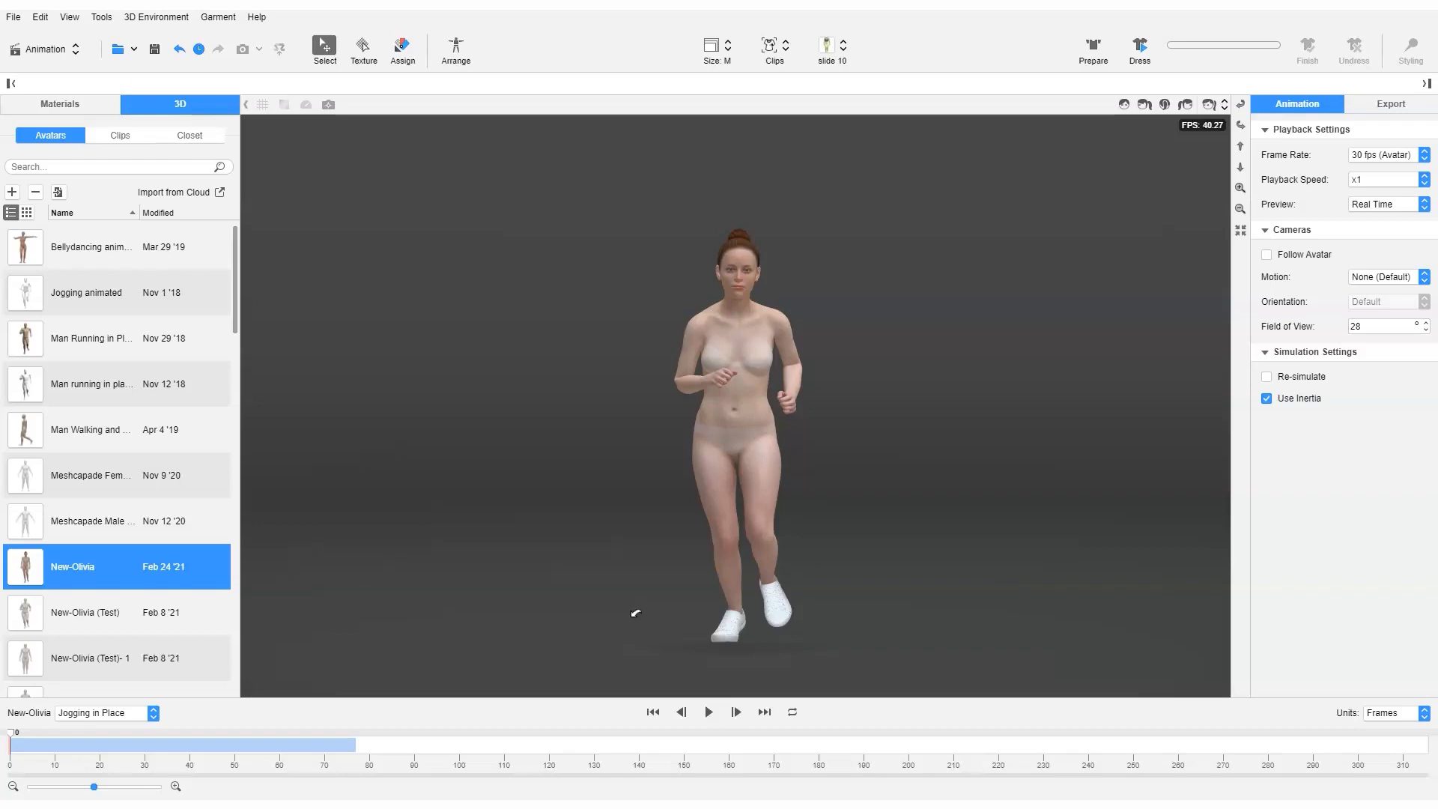
Load the Woman Catwalk Walk Forward animation for the New-Olivia avatar and preview it with looped playback
click(153, 713)
scroll(259, 732, down, 2)
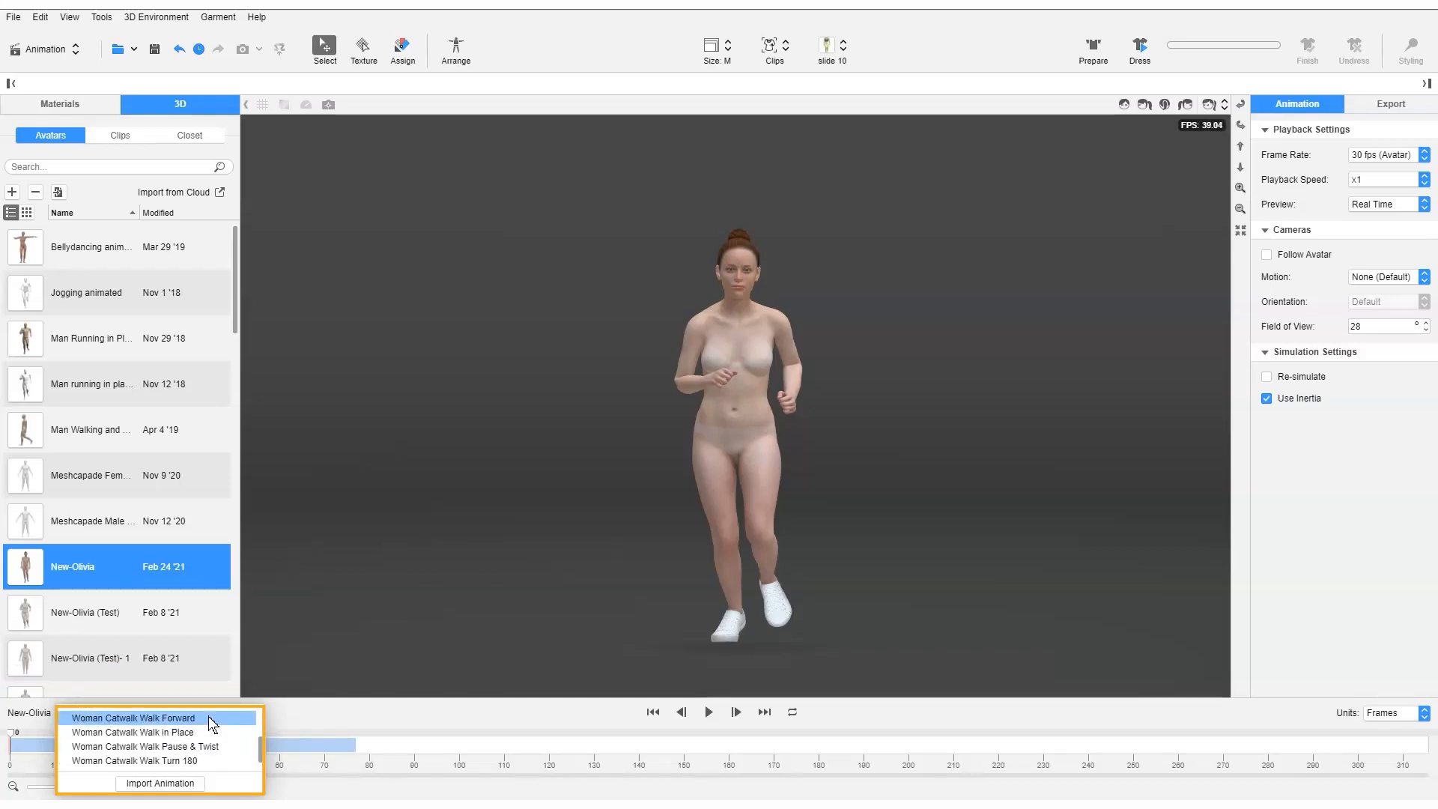
click(208, 718)
click(707, 712)
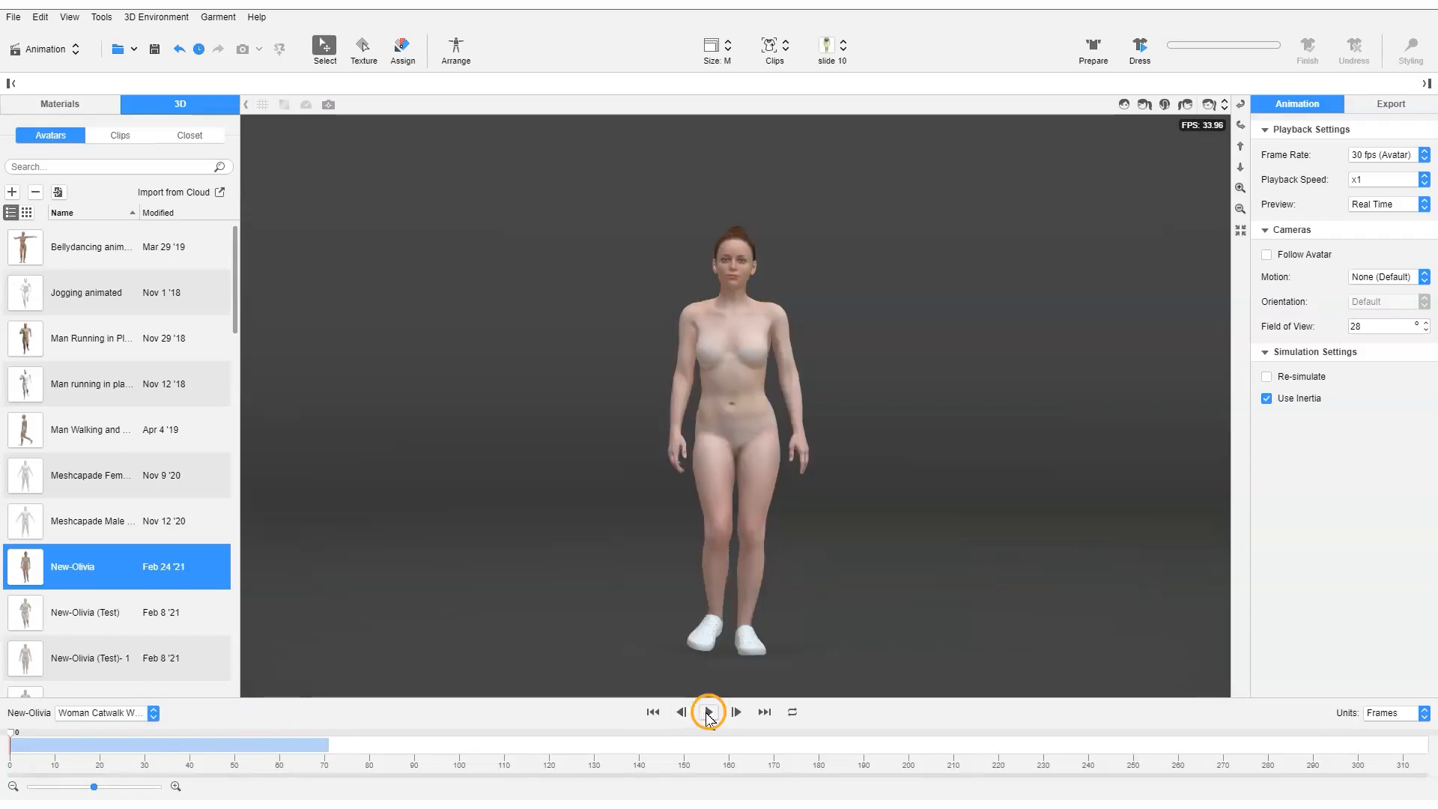
click(794, 712)
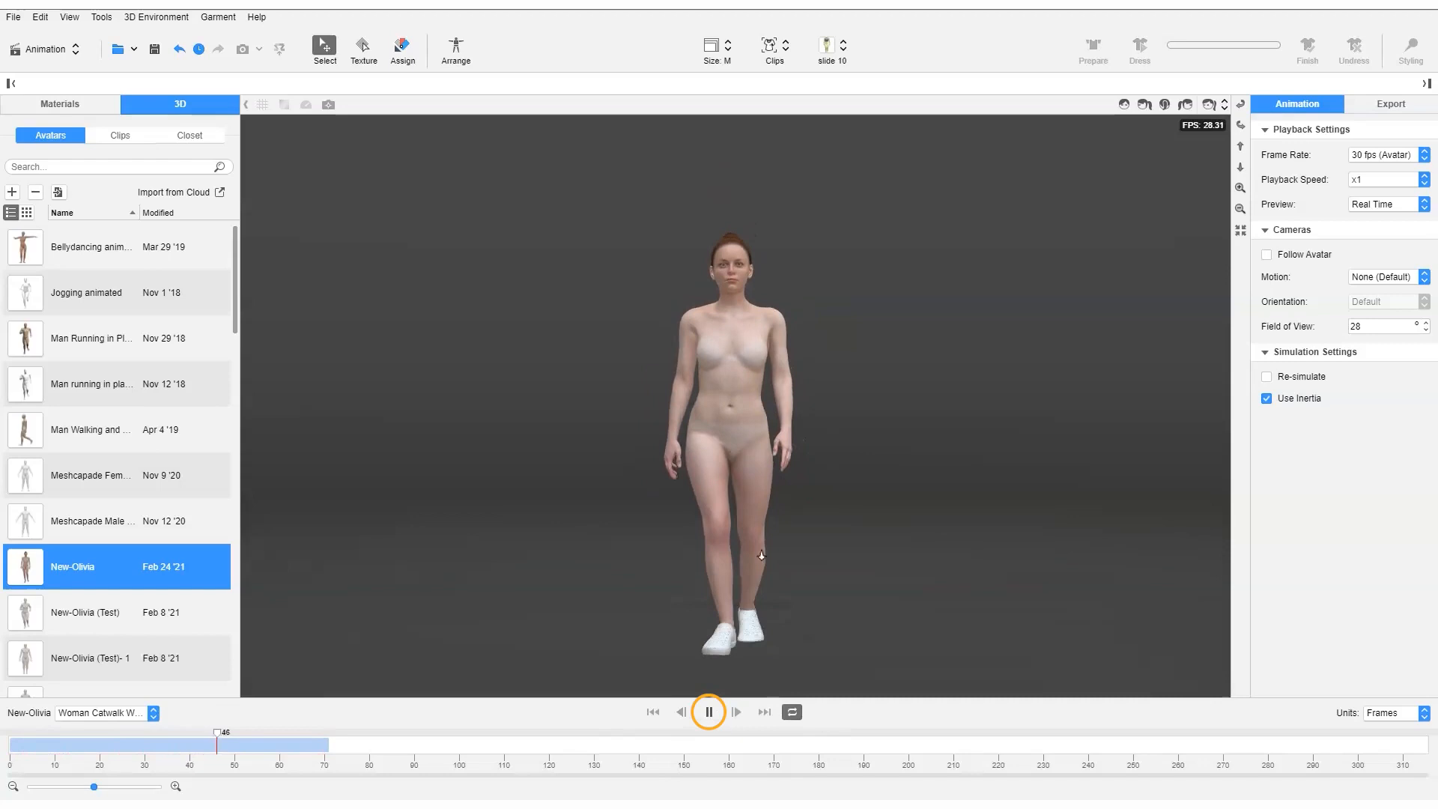
click(710, 713)
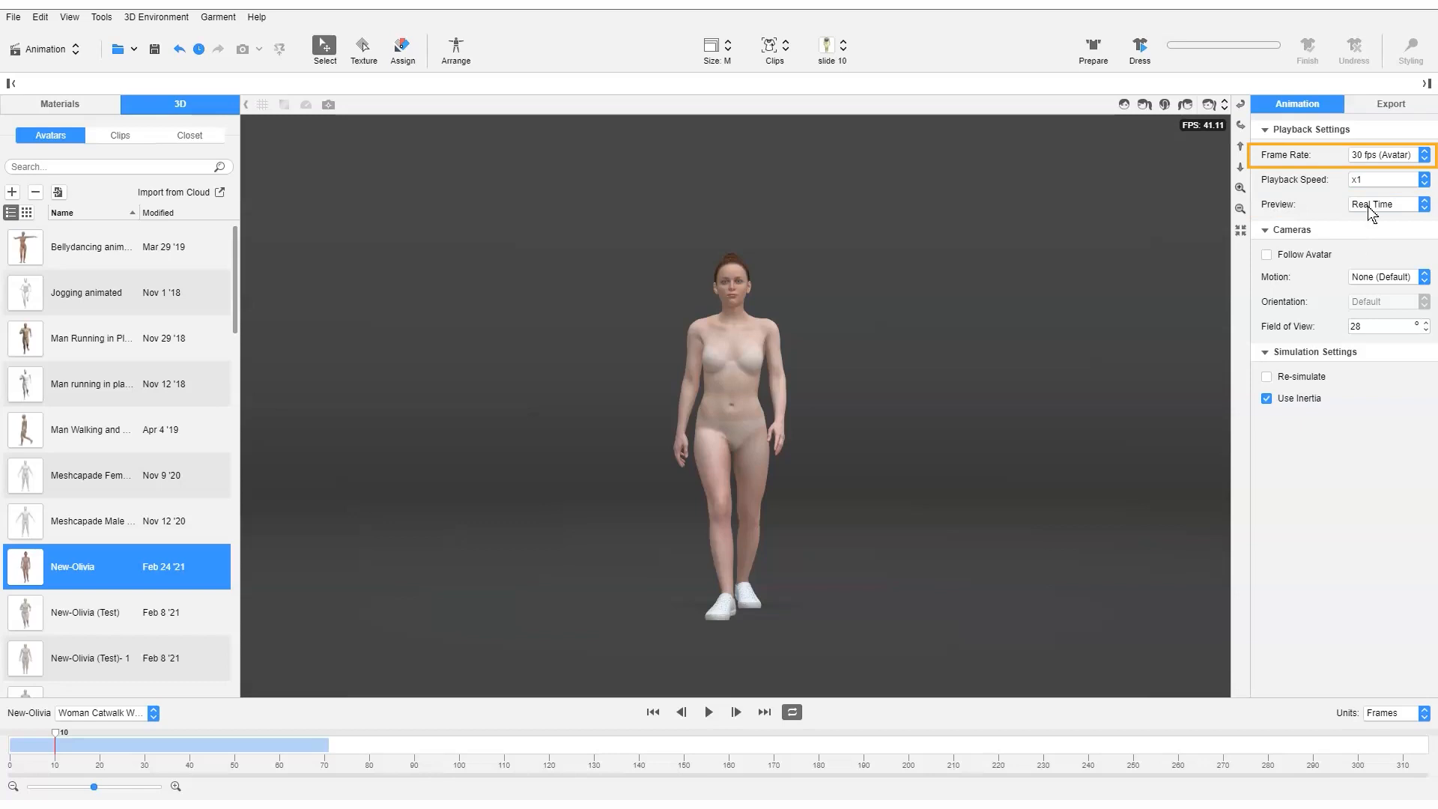
Set the animation frame rate to 8 fps and play the walk
click(1424, 157)
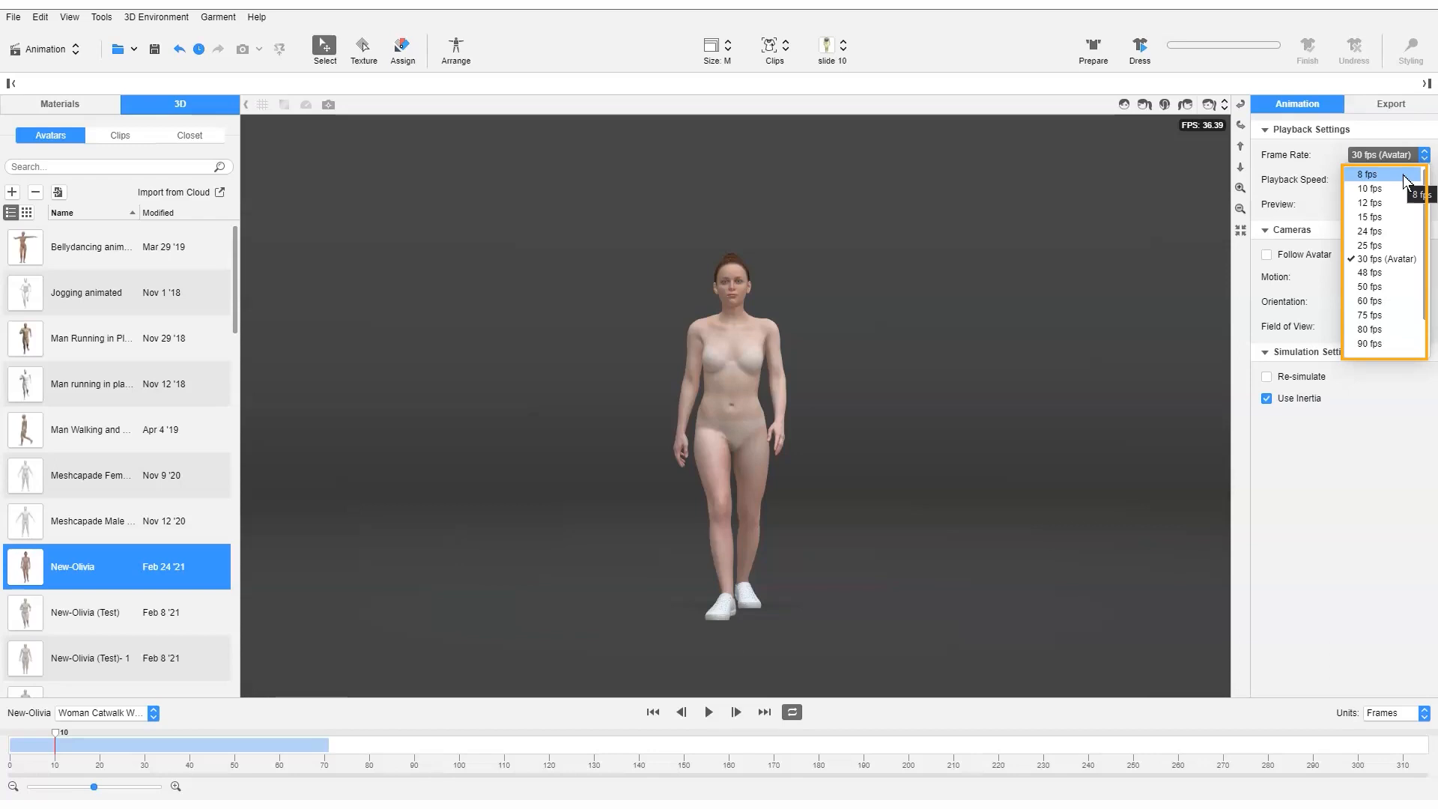
click(1404, 181)
click(709, 712)
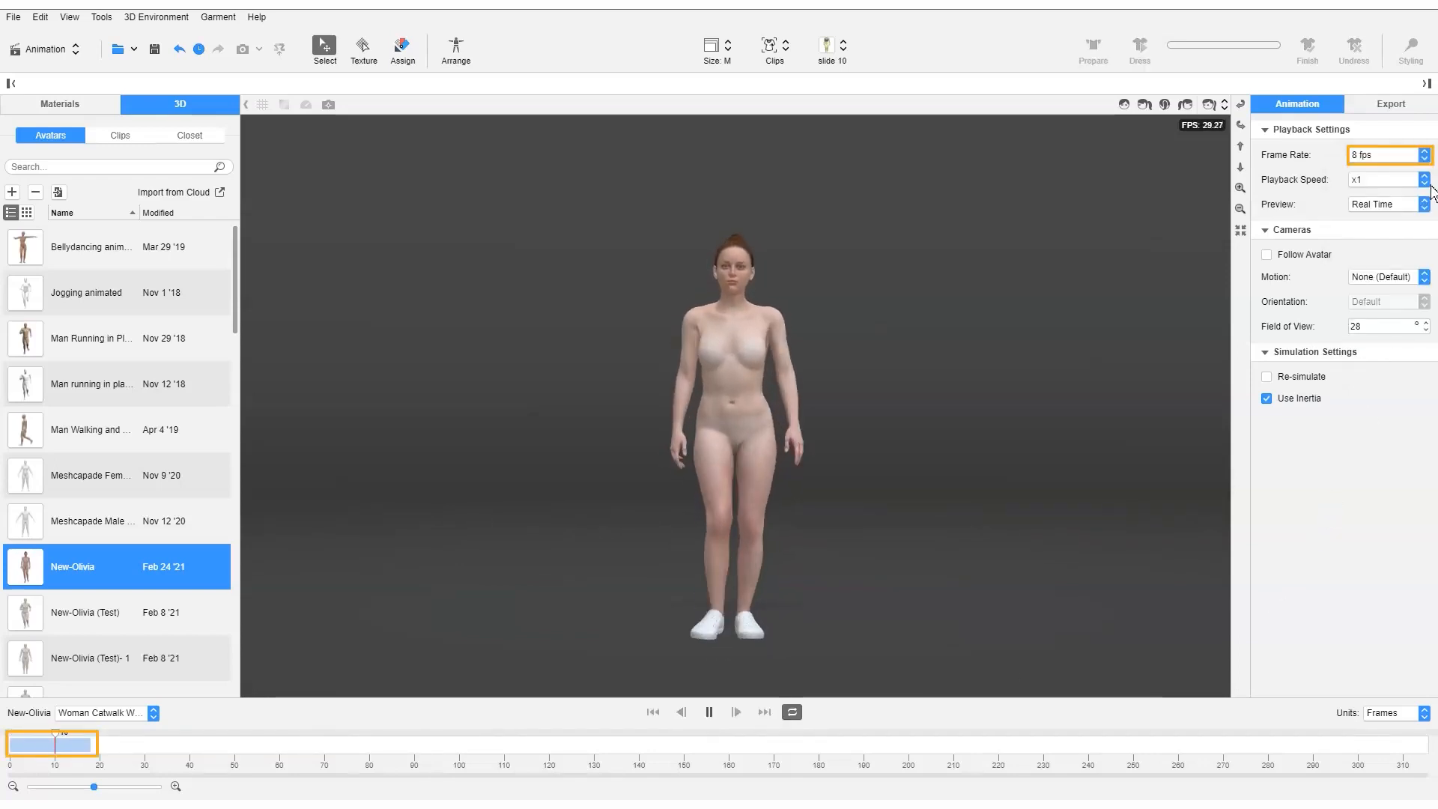
Set the animation frame rate to 90 fps and preview the walk
click(1424, 155)
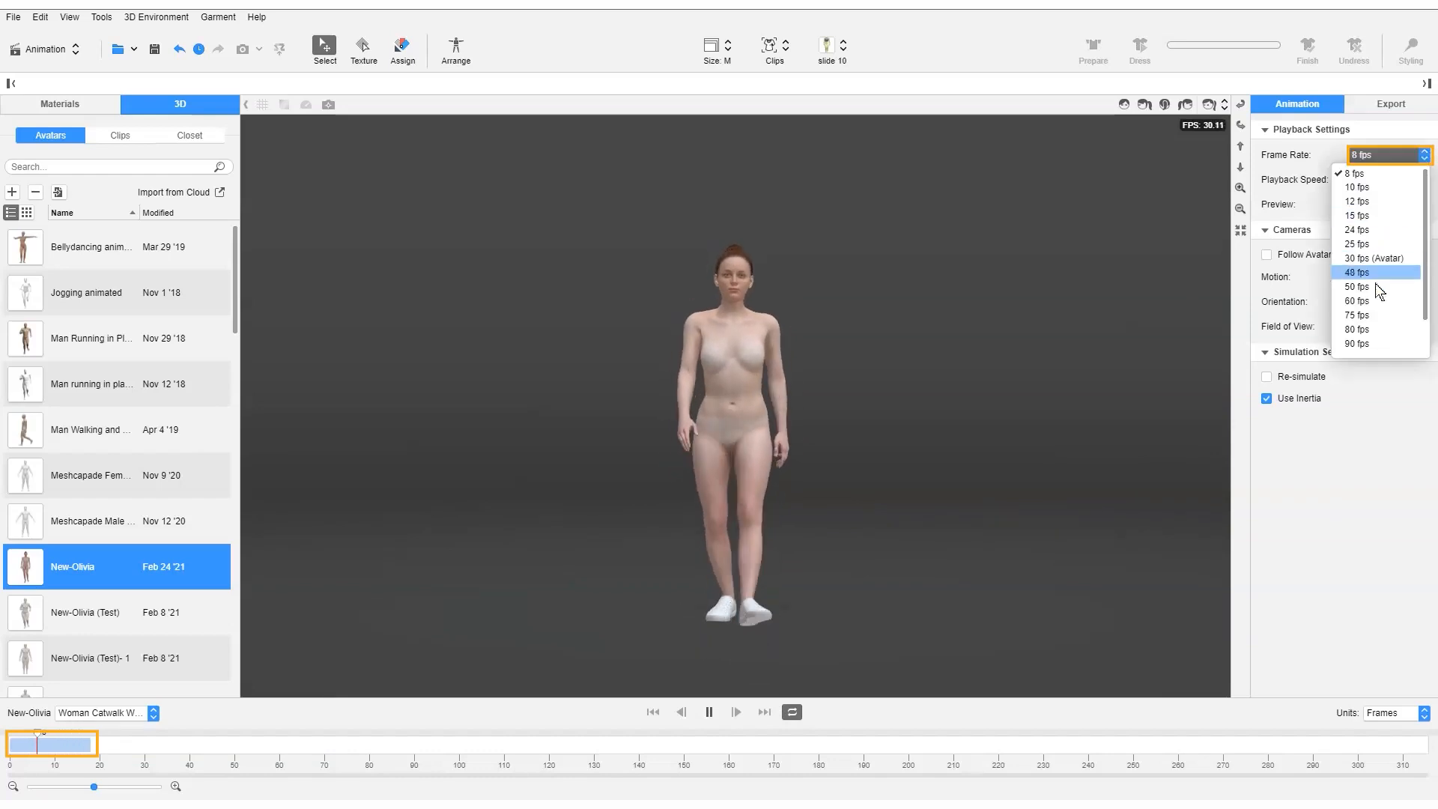
click(1382, 346)
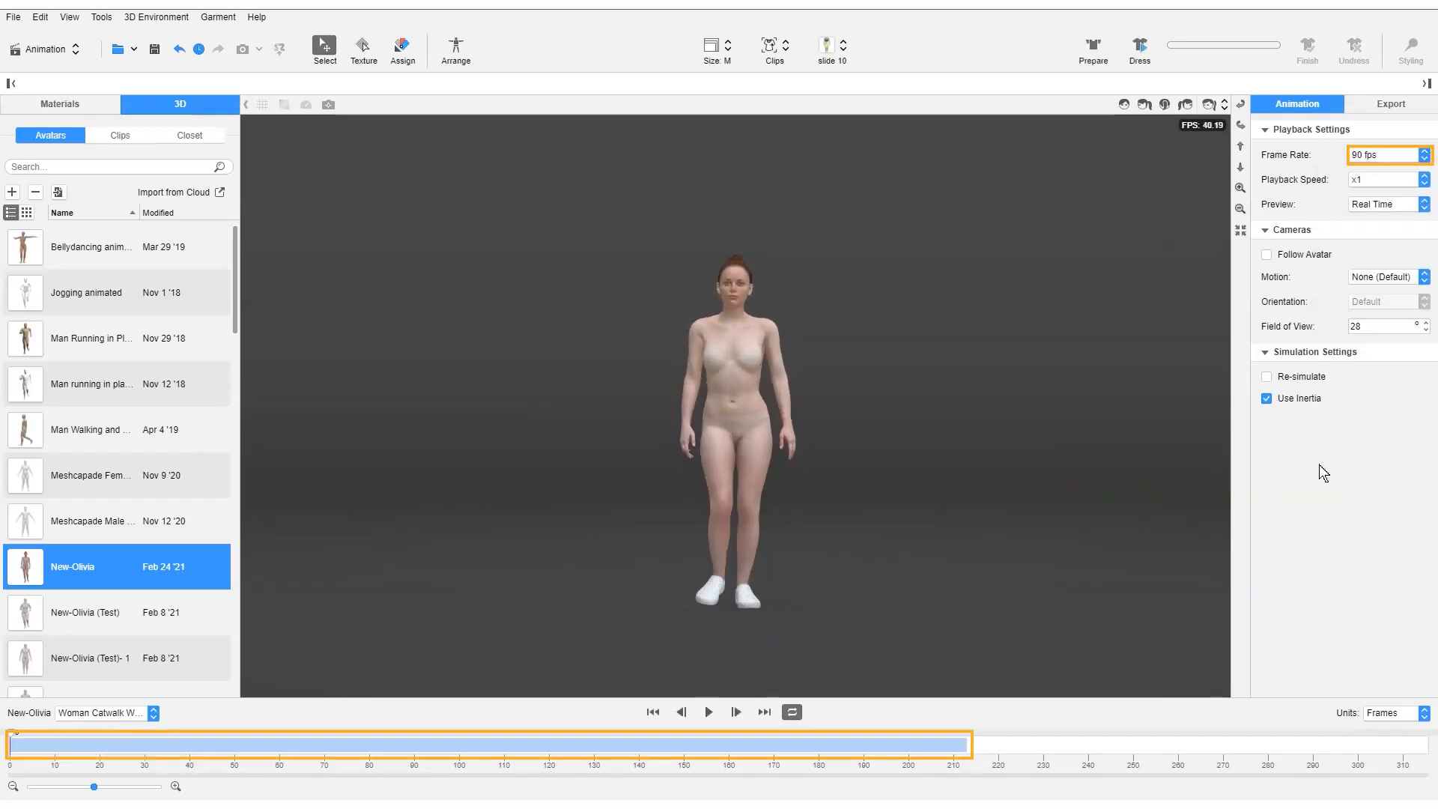
click(717, 716)
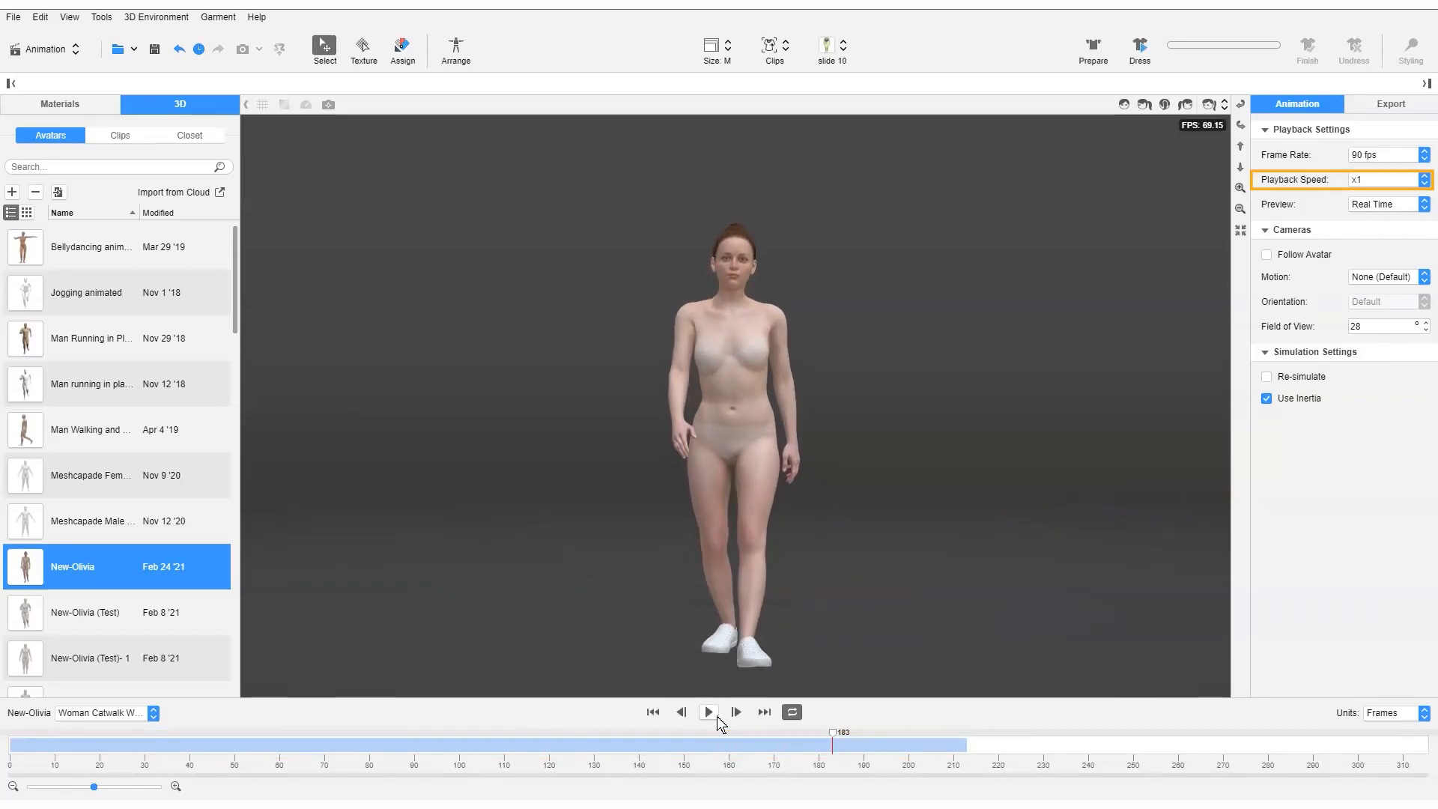
Slow the playback speed to x0.25 and play the animation
click(1424, 180)
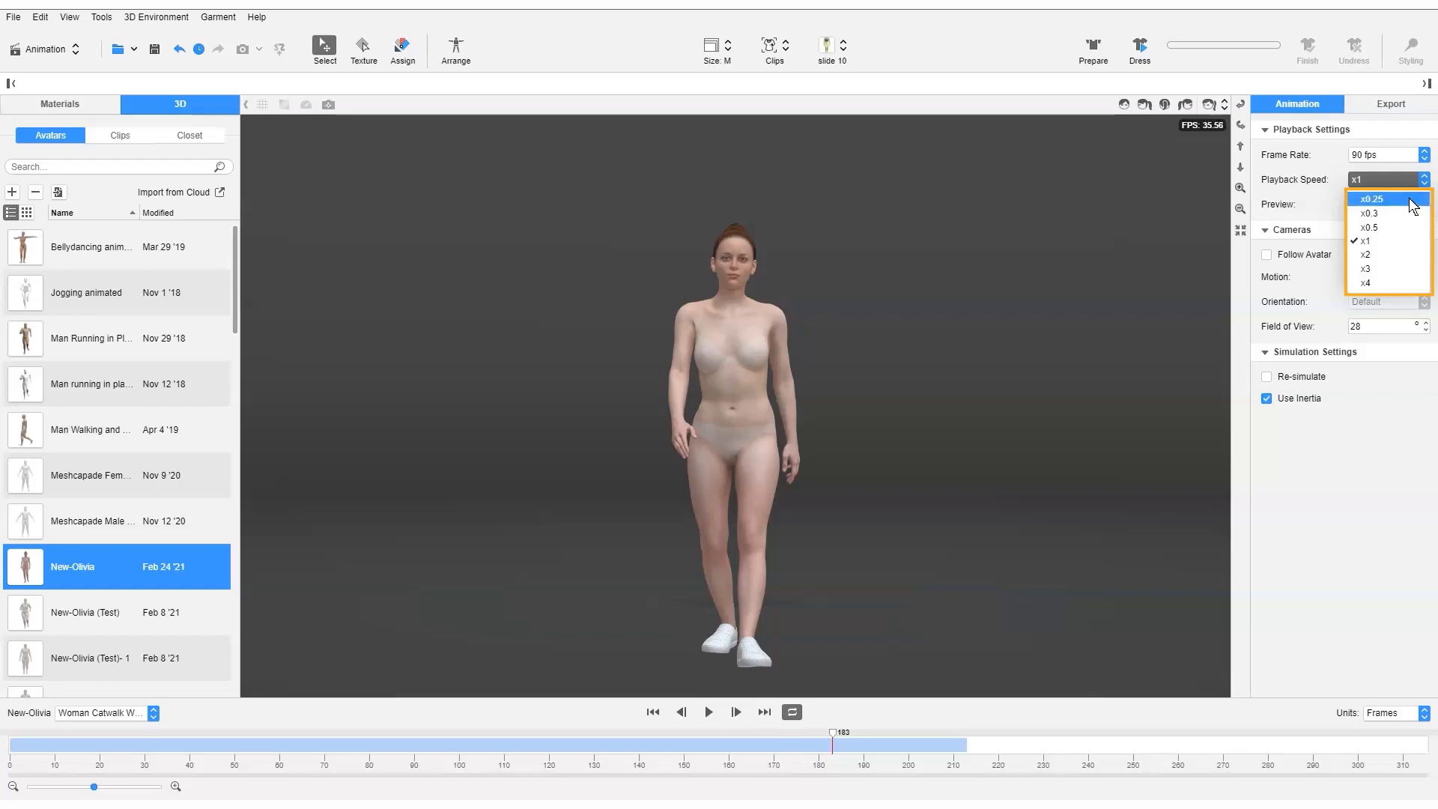
click(1412, 203)
click(708, 712)
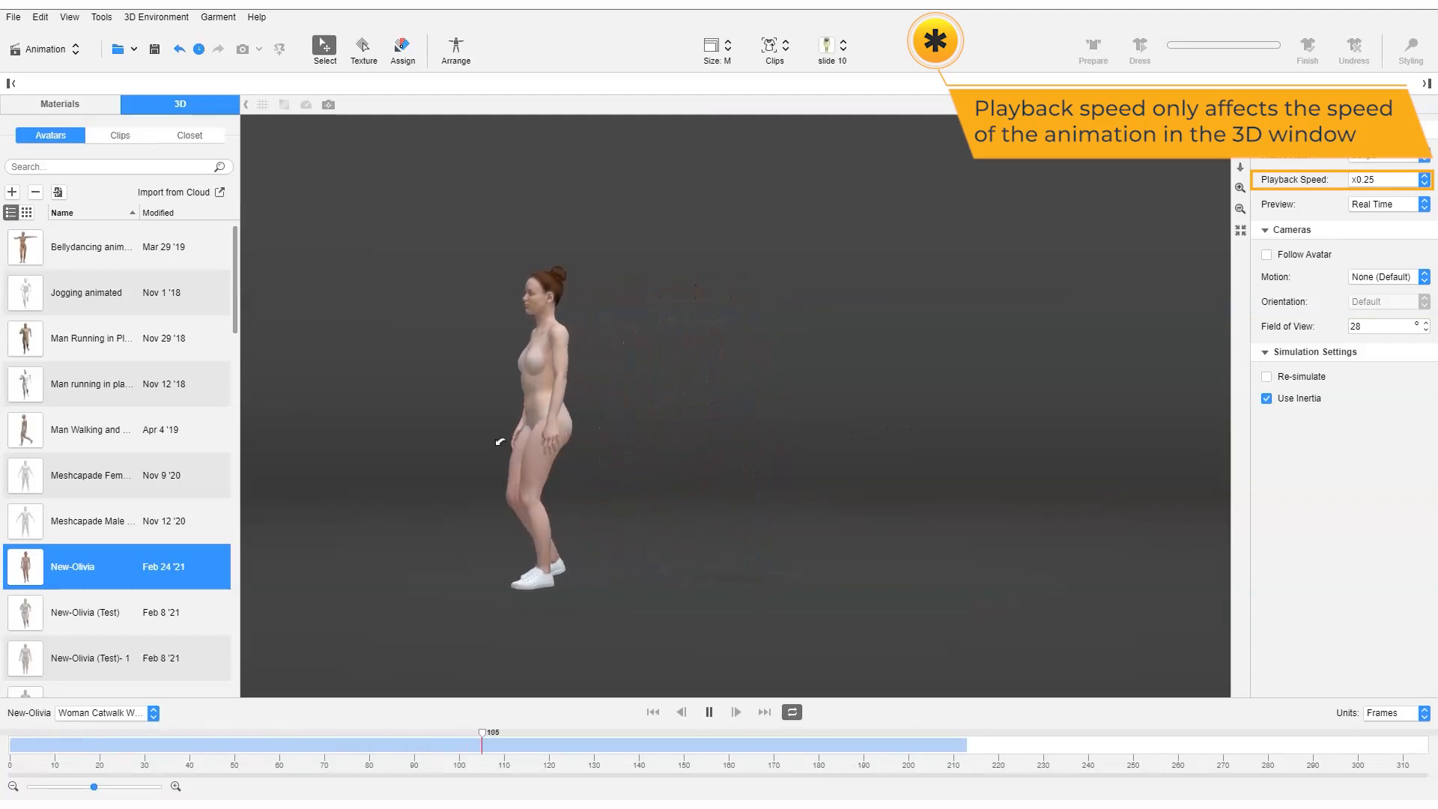
Preview the animation at x2 playback speed and return the speed to x1
click(1419, 180)
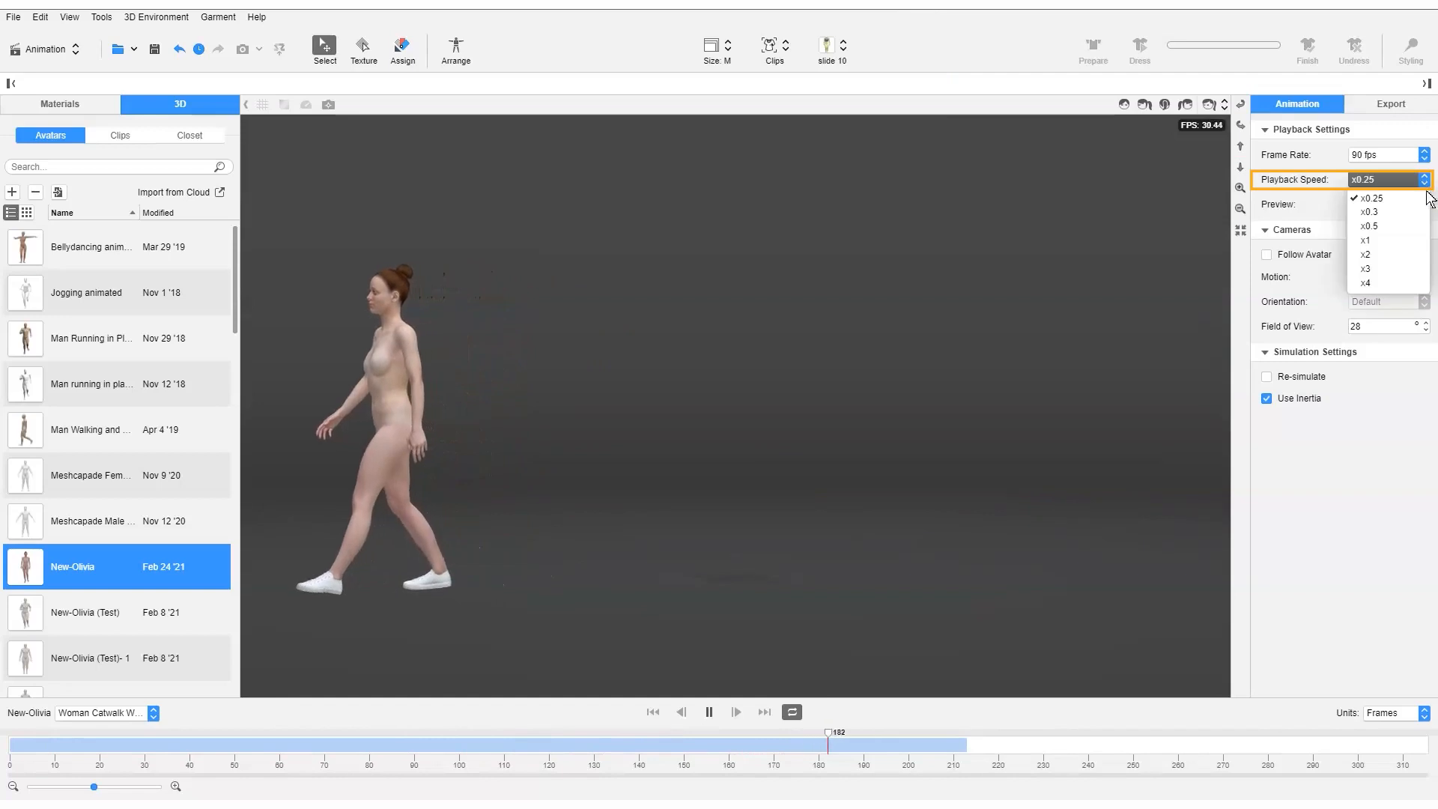
click(1414, 255)
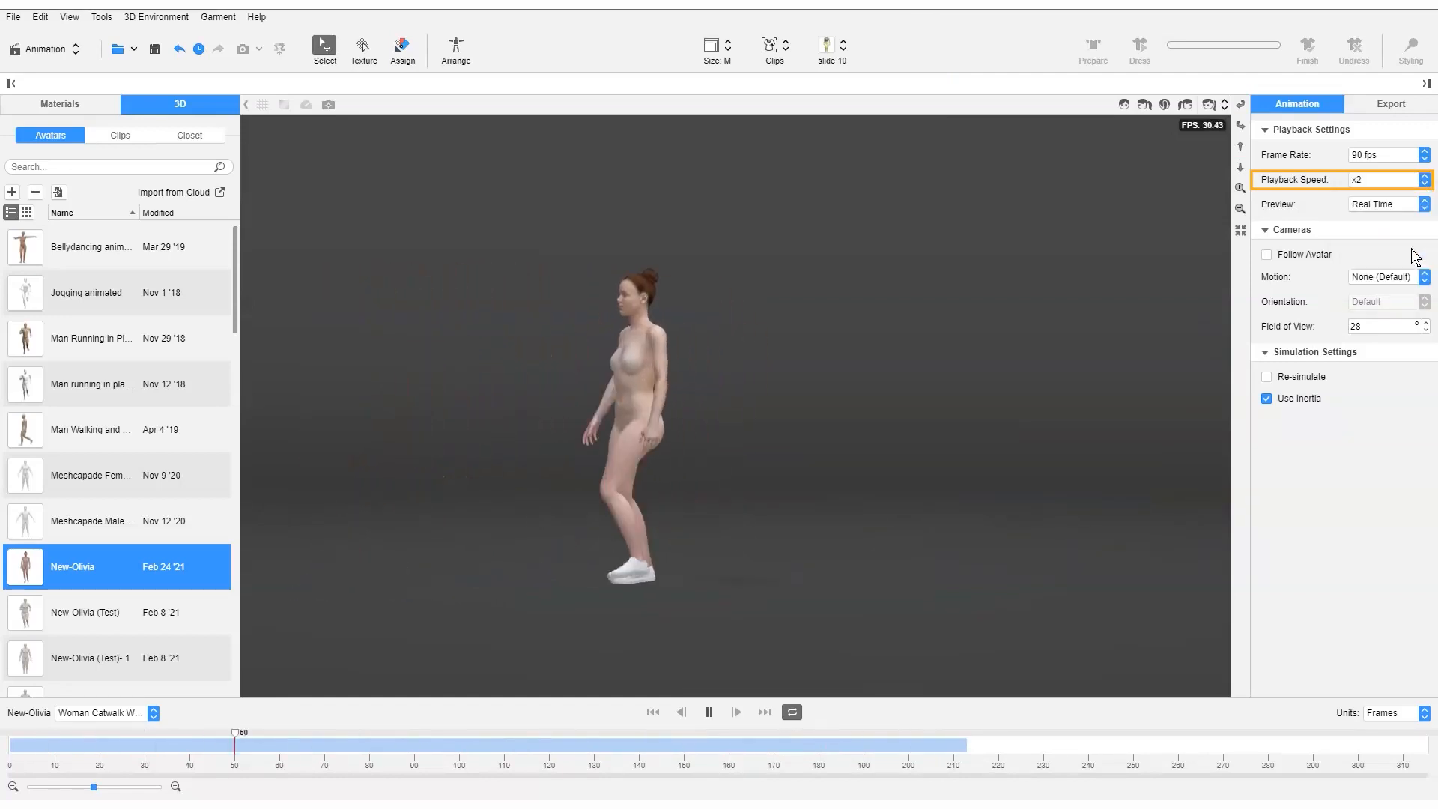
click(1416, 181)
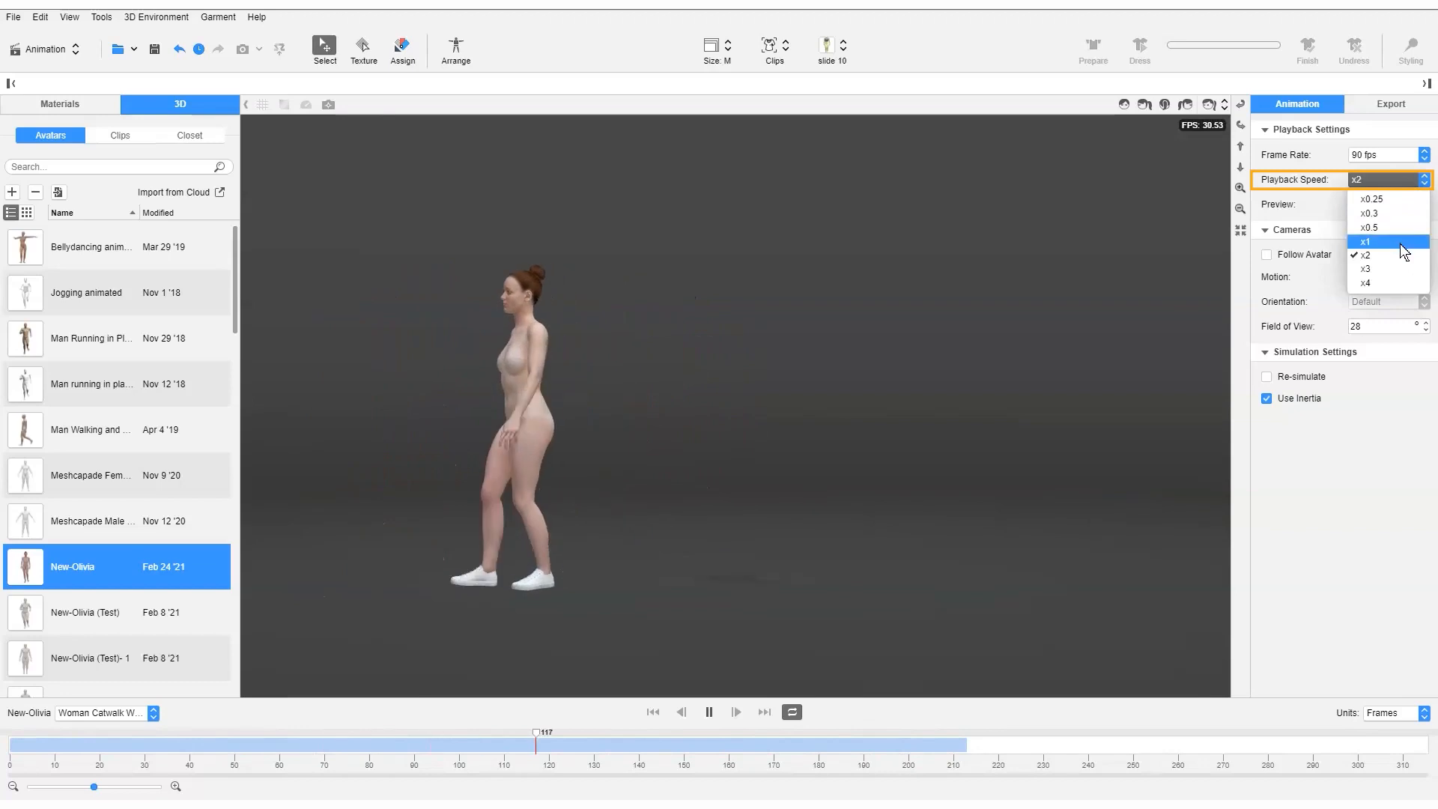
click(1400, 243)
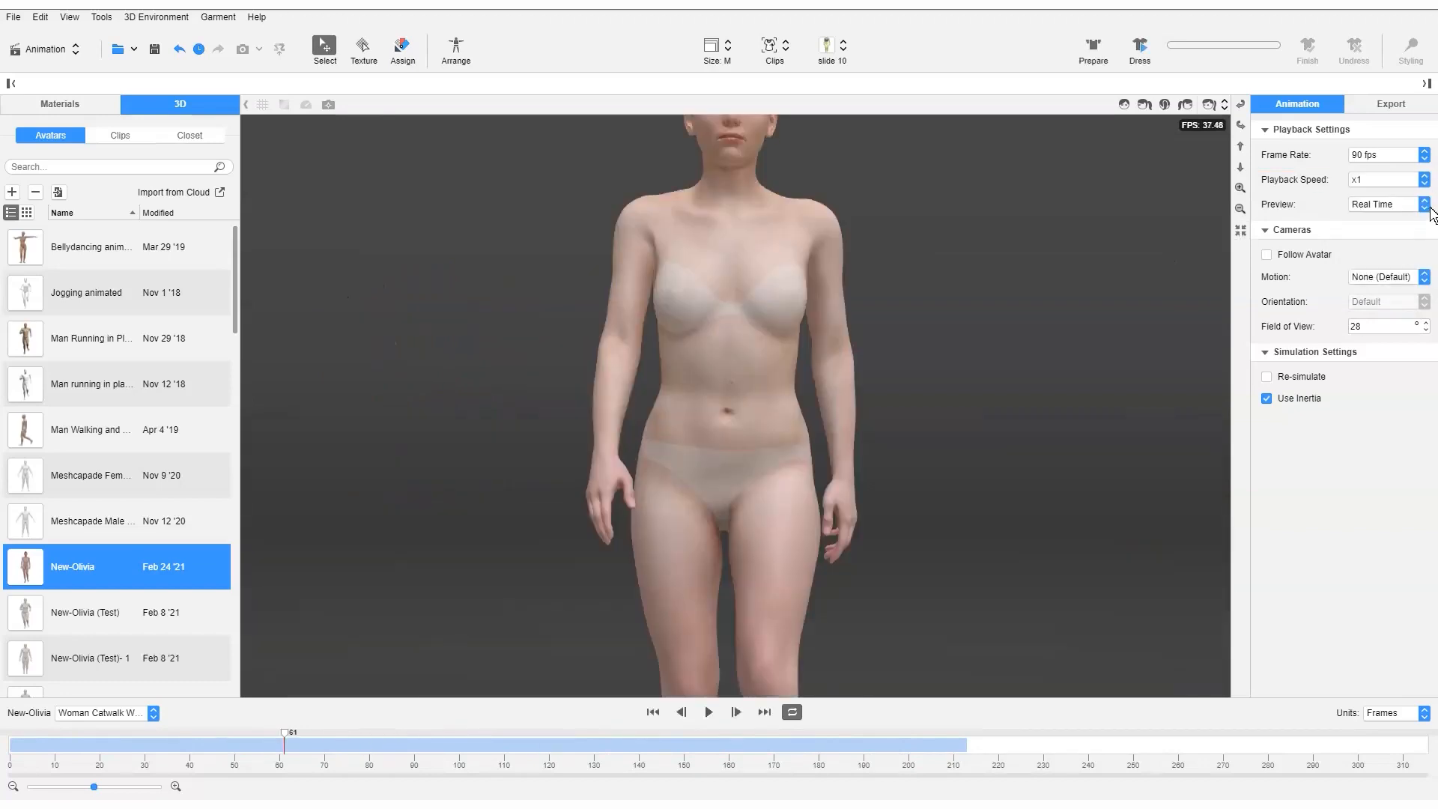
Review the playback preview modes and keep Real Time
click(1424, 207)
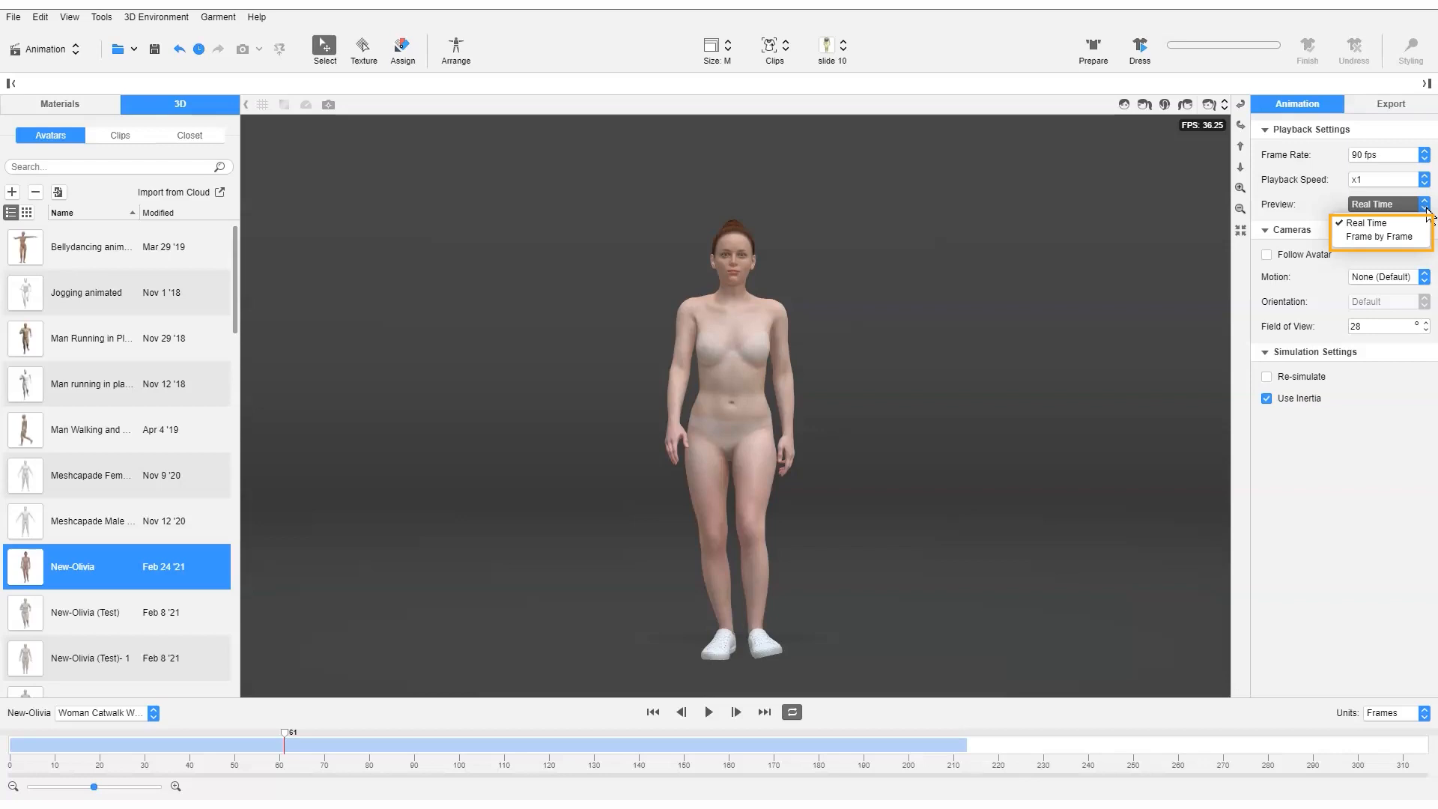
click(1367, 223)
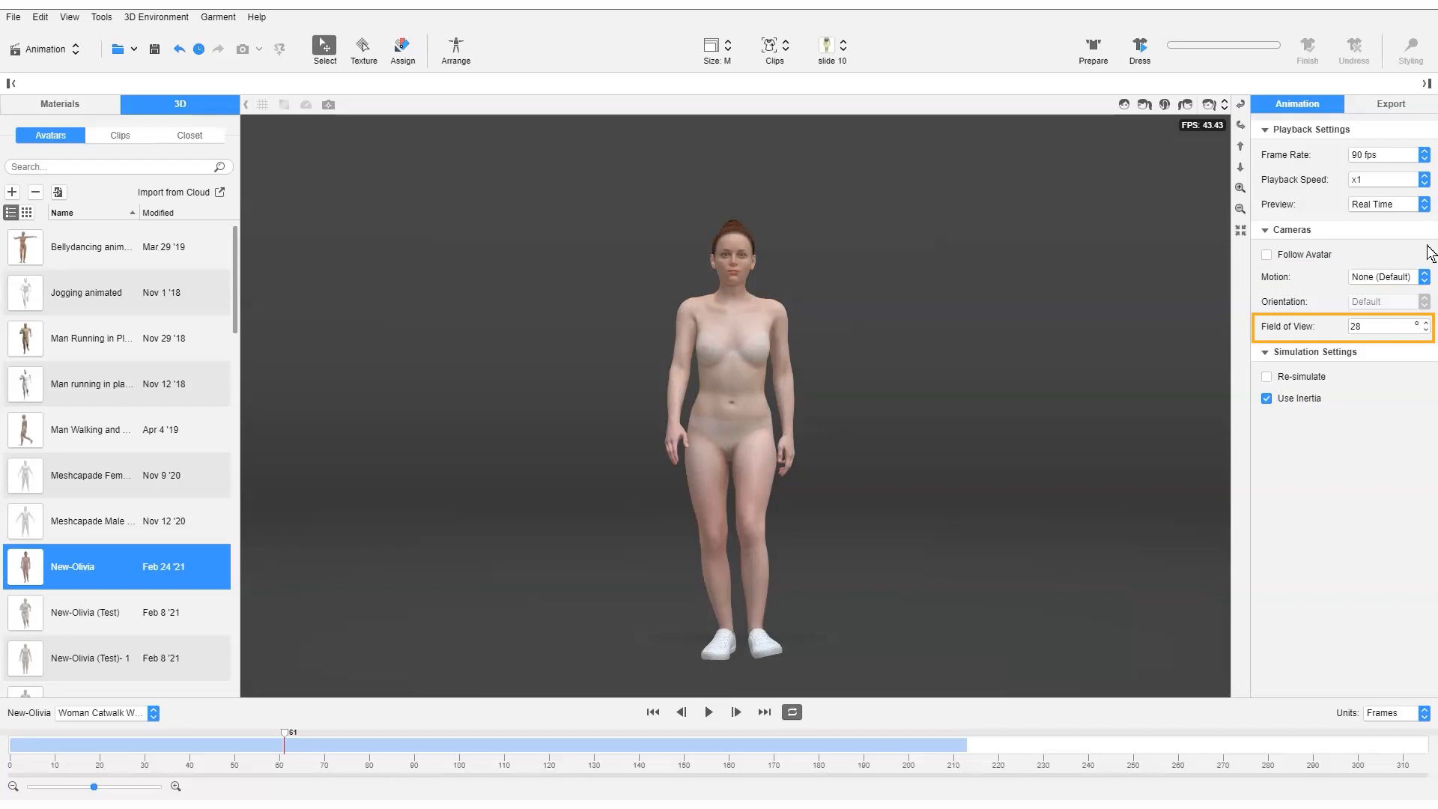
Turn on Follow Avatar and play the animation, moving the timeline cursor to the first frame before enabling the option again
click(1279, 256)
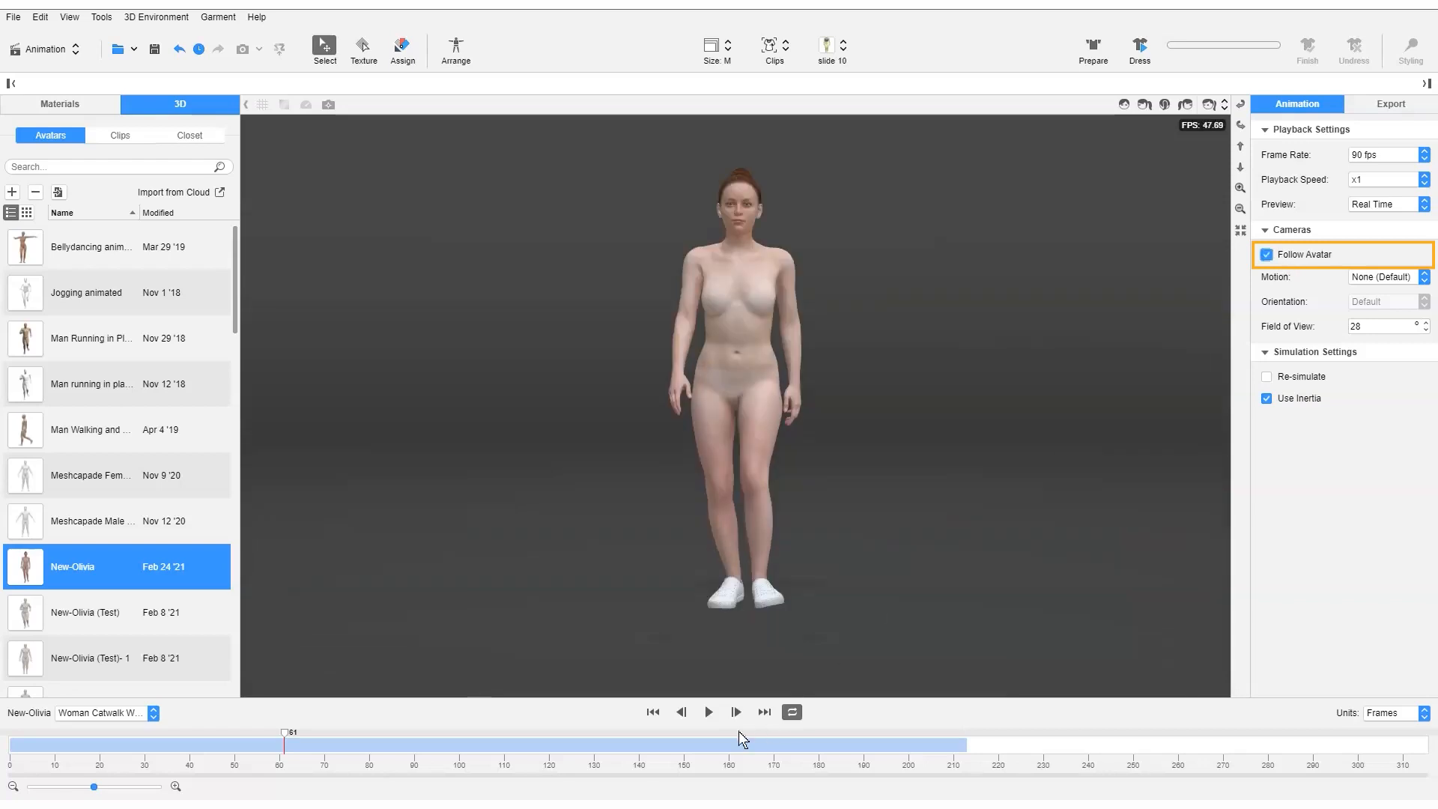
click(708, 712)
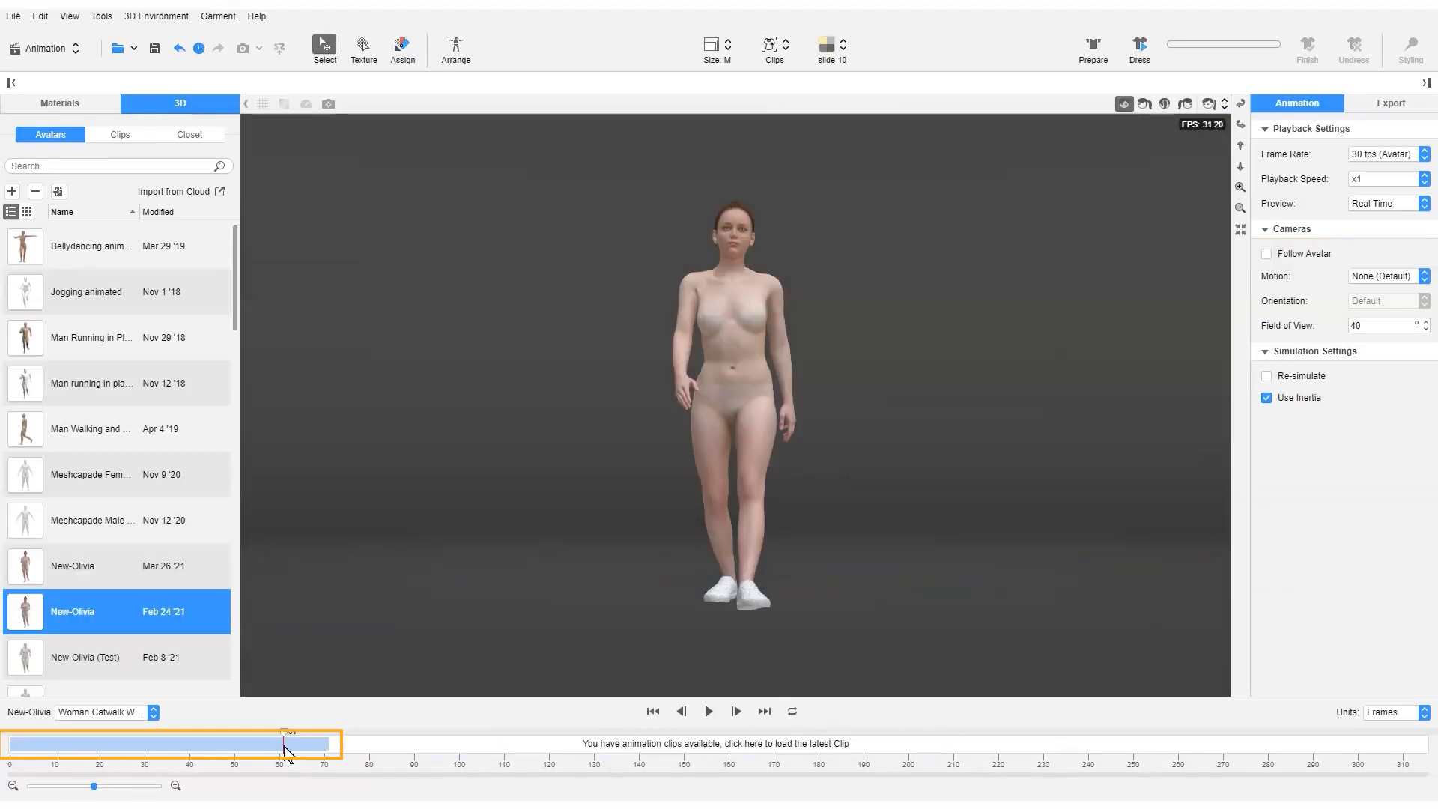
drag(286, 742, 9, 749)
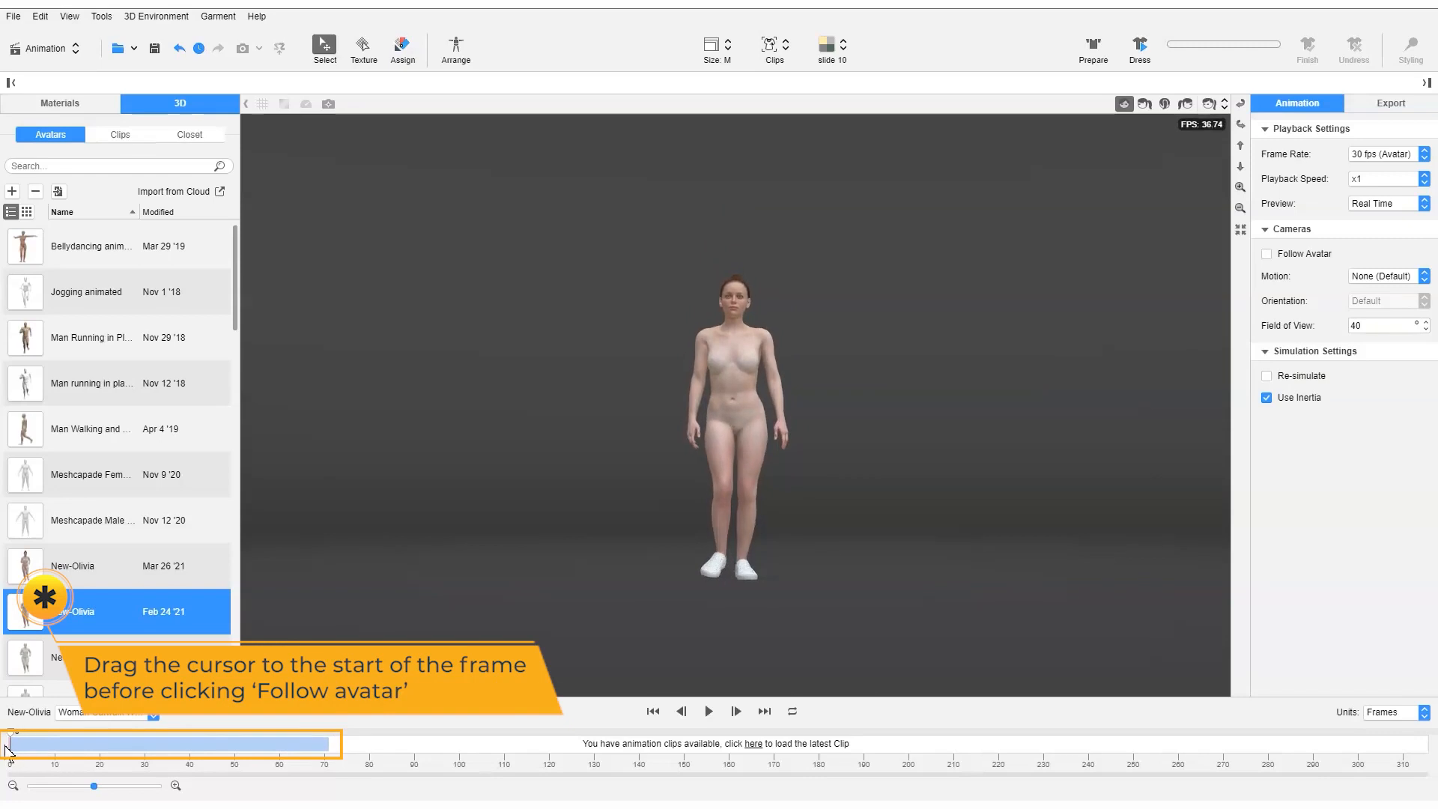
click(1320, 256)
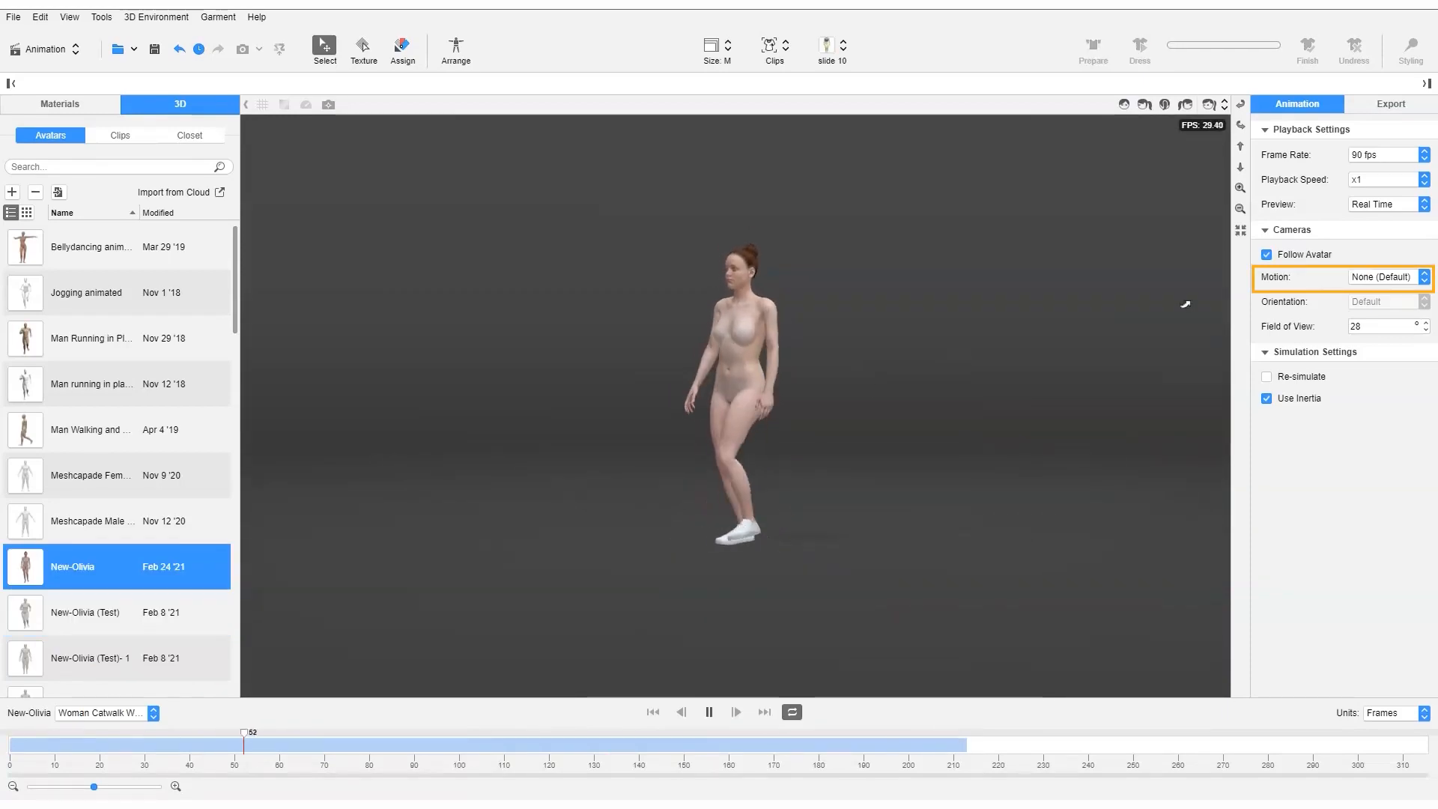
Preview the Top to Bottom camera motion and switch the motion to Half Circle
click(1426, 277)
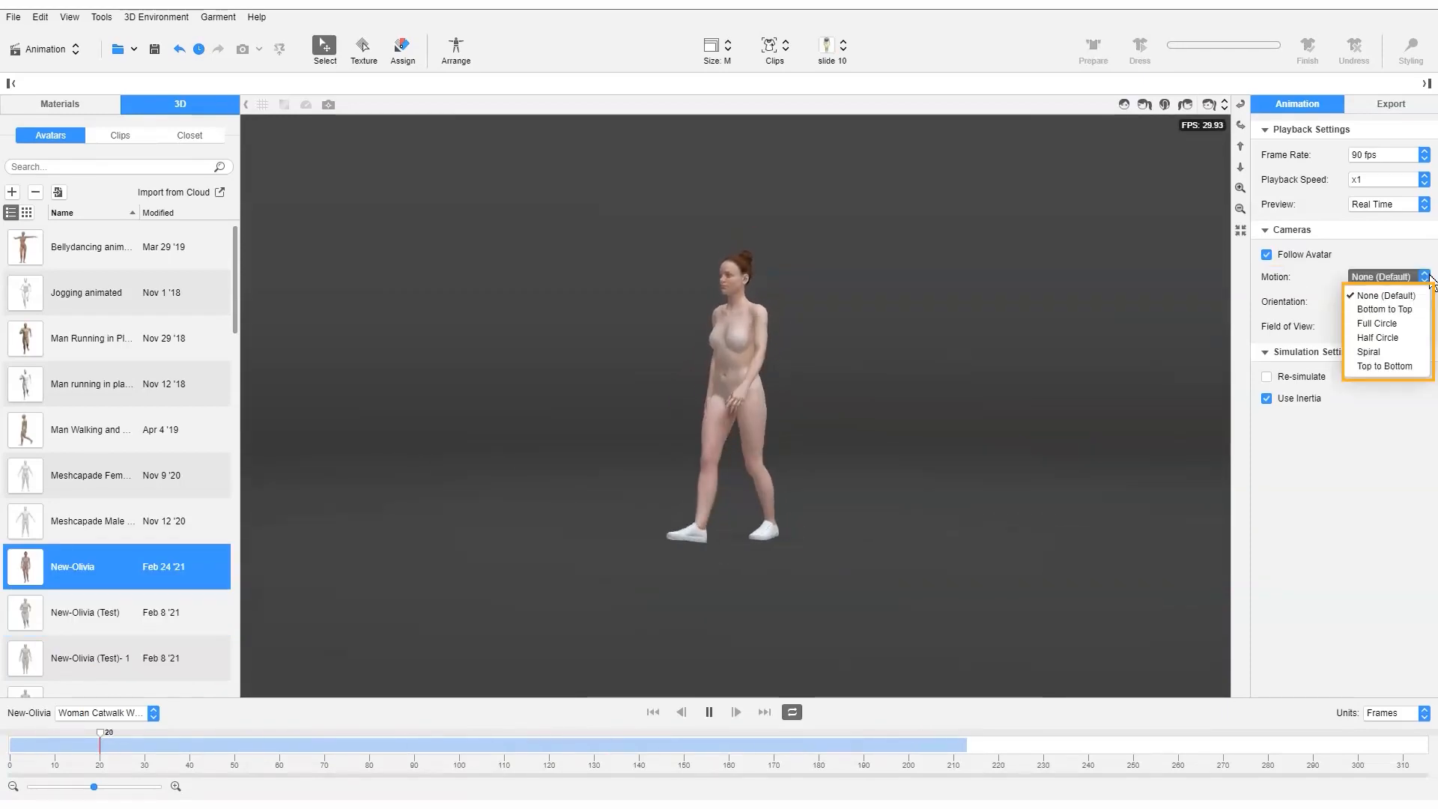
click(1403, 367)
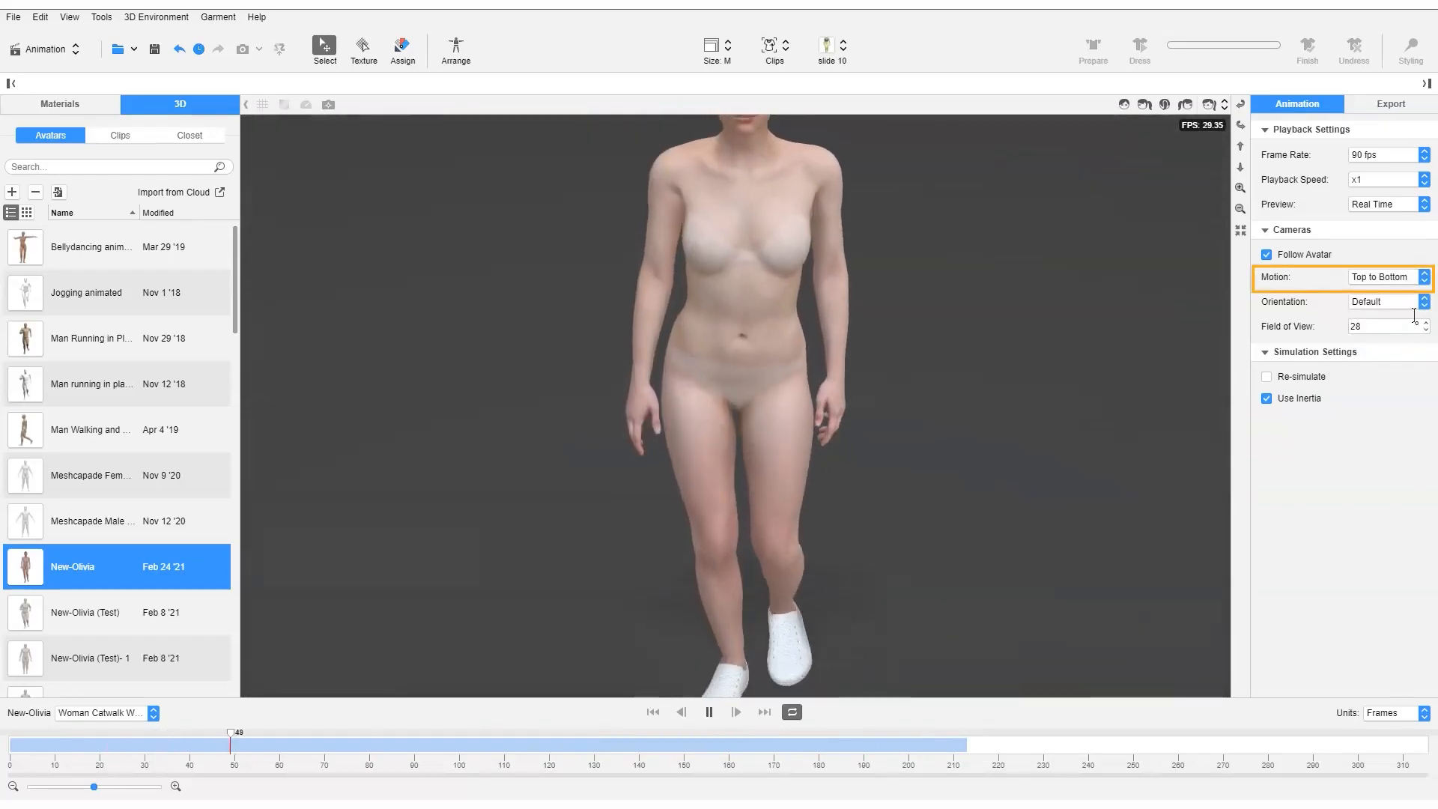
click(1426, 278)
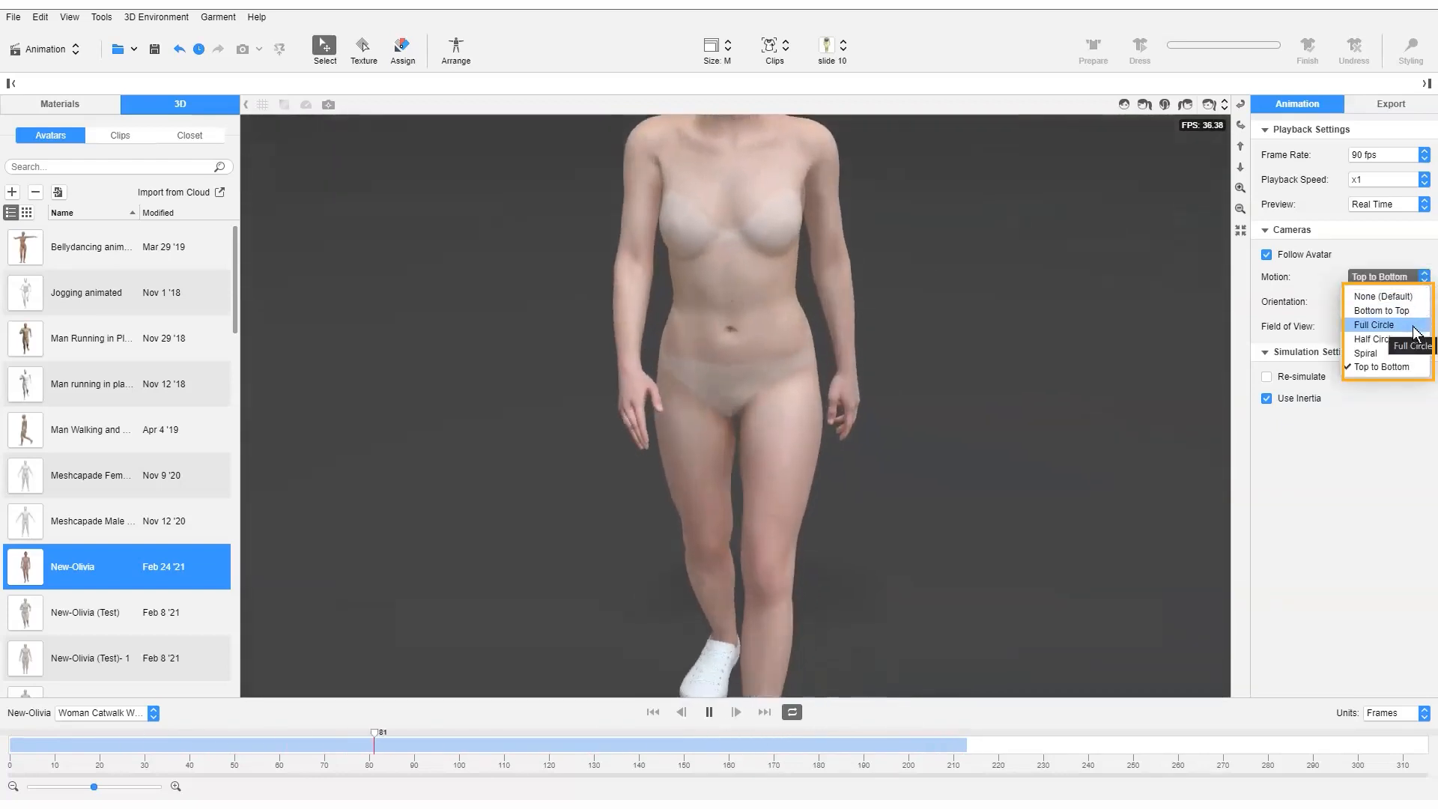
click(1407, 339)
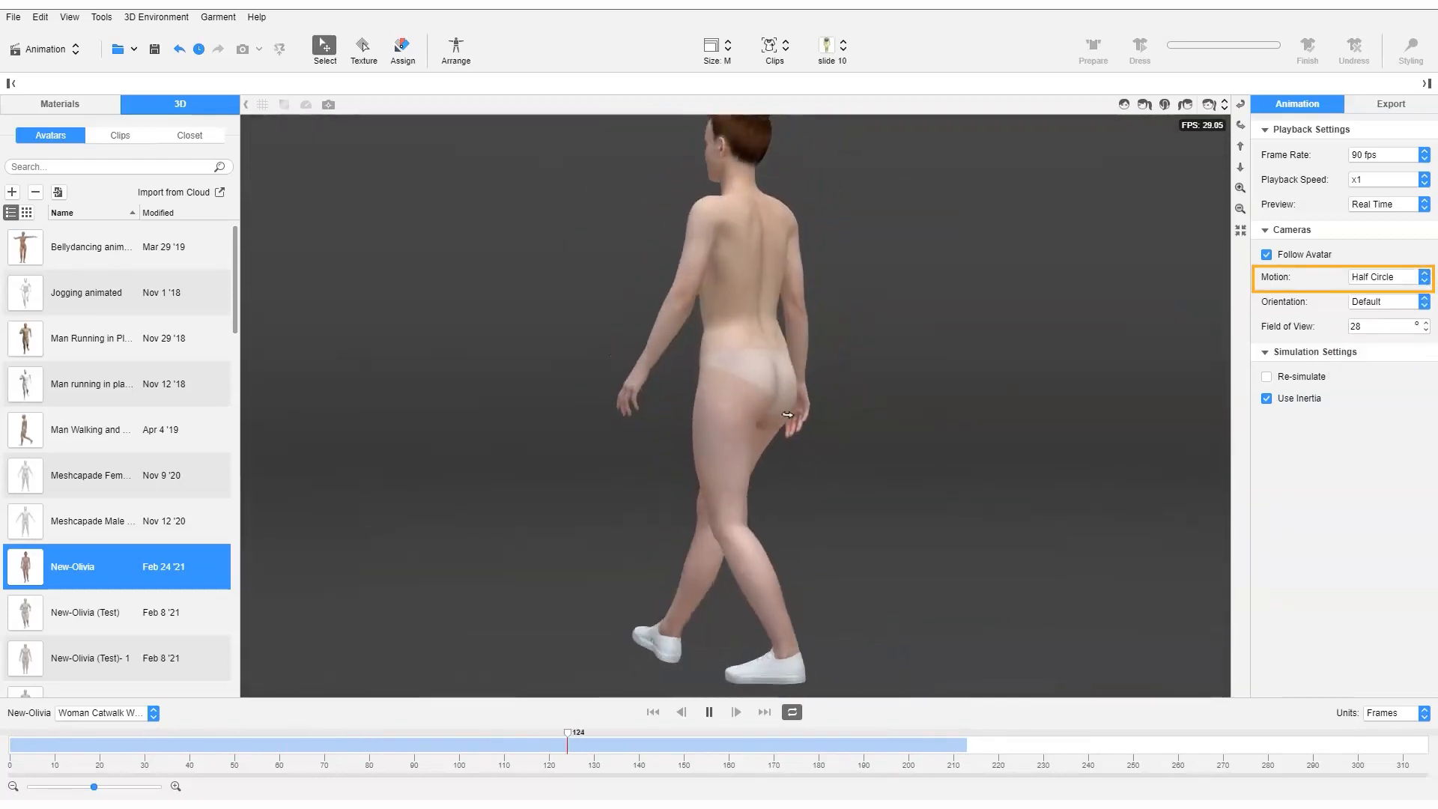
Try camera orientations of 45° and 180° with the Half Circle motion
click(1422, 302)
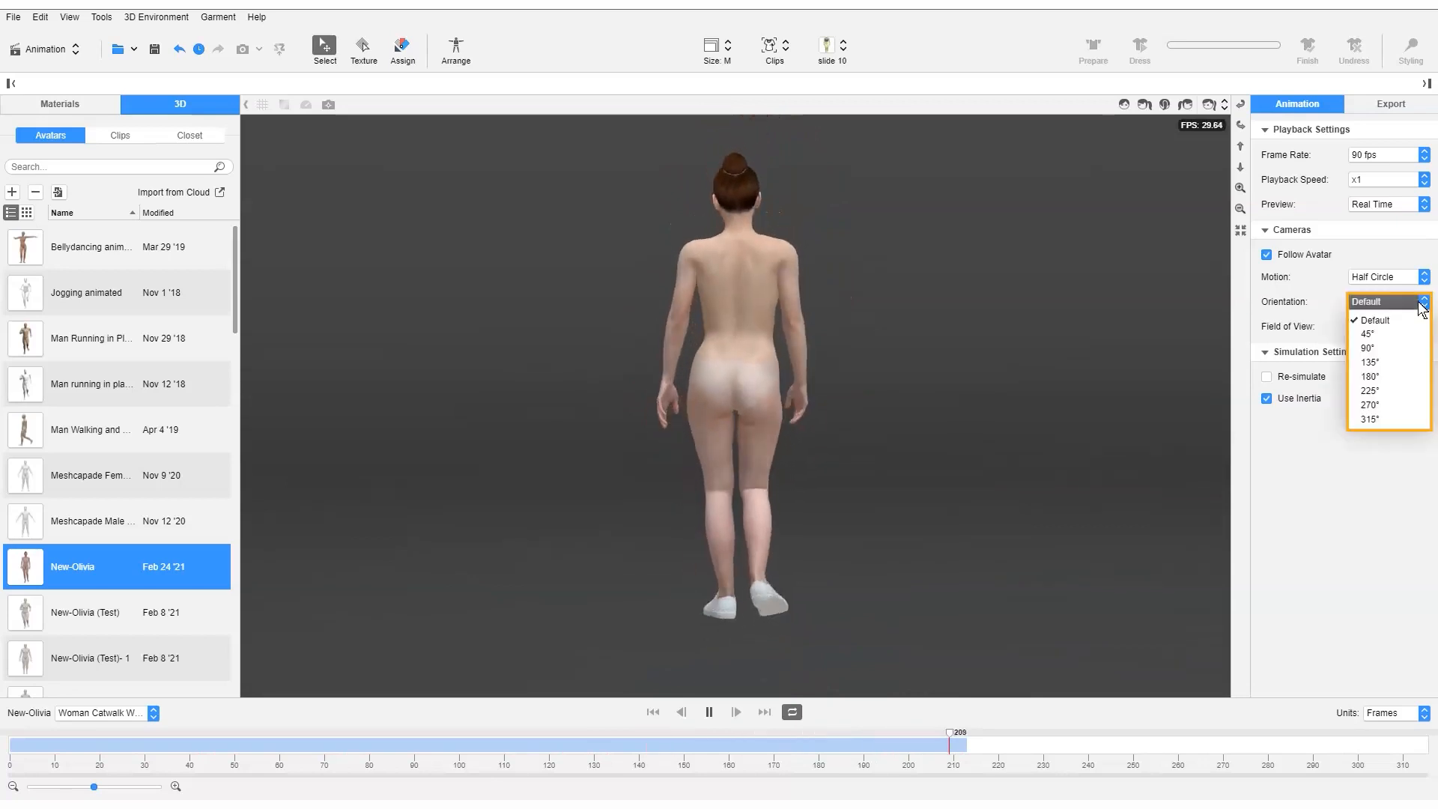
click(1390, 334)
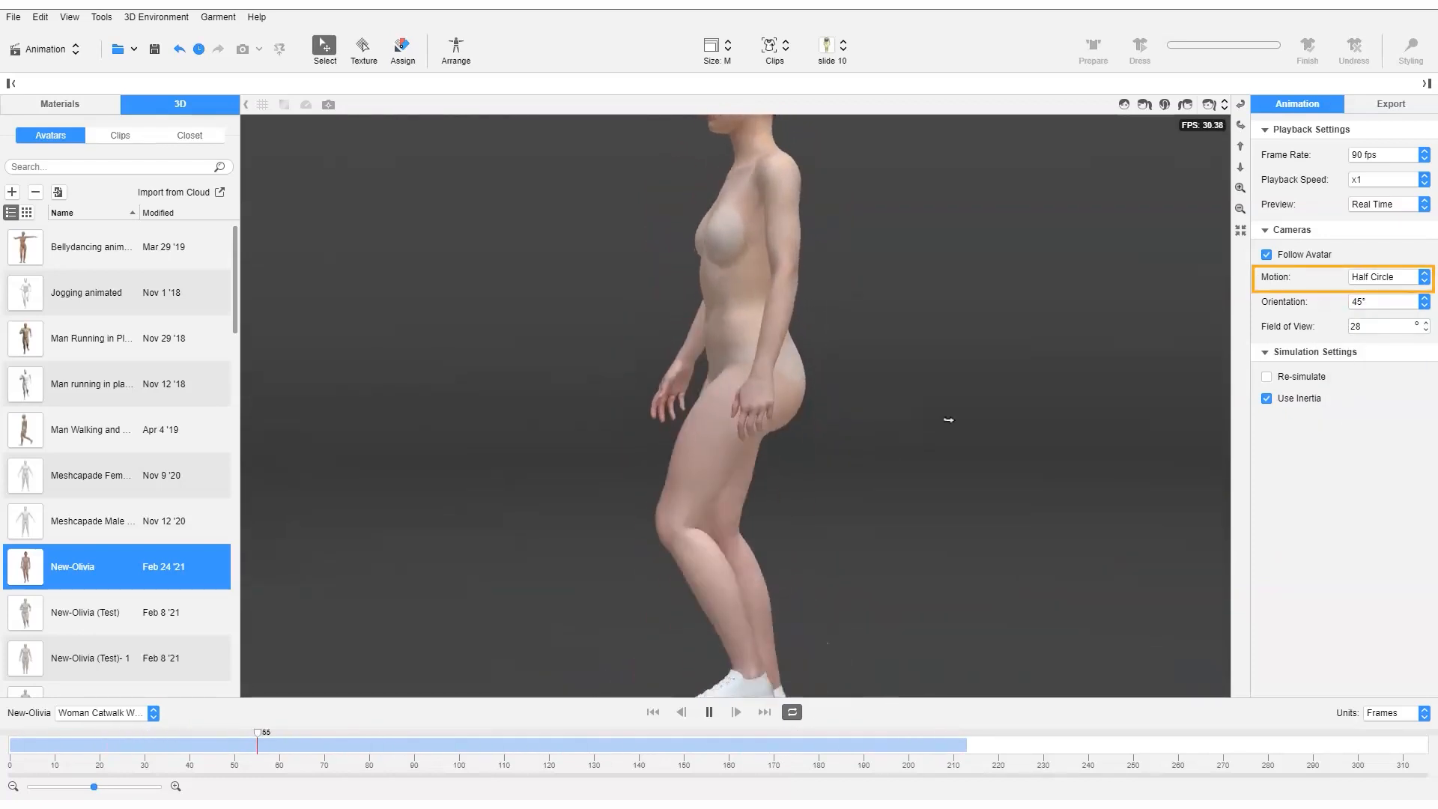
click(1423, 301)
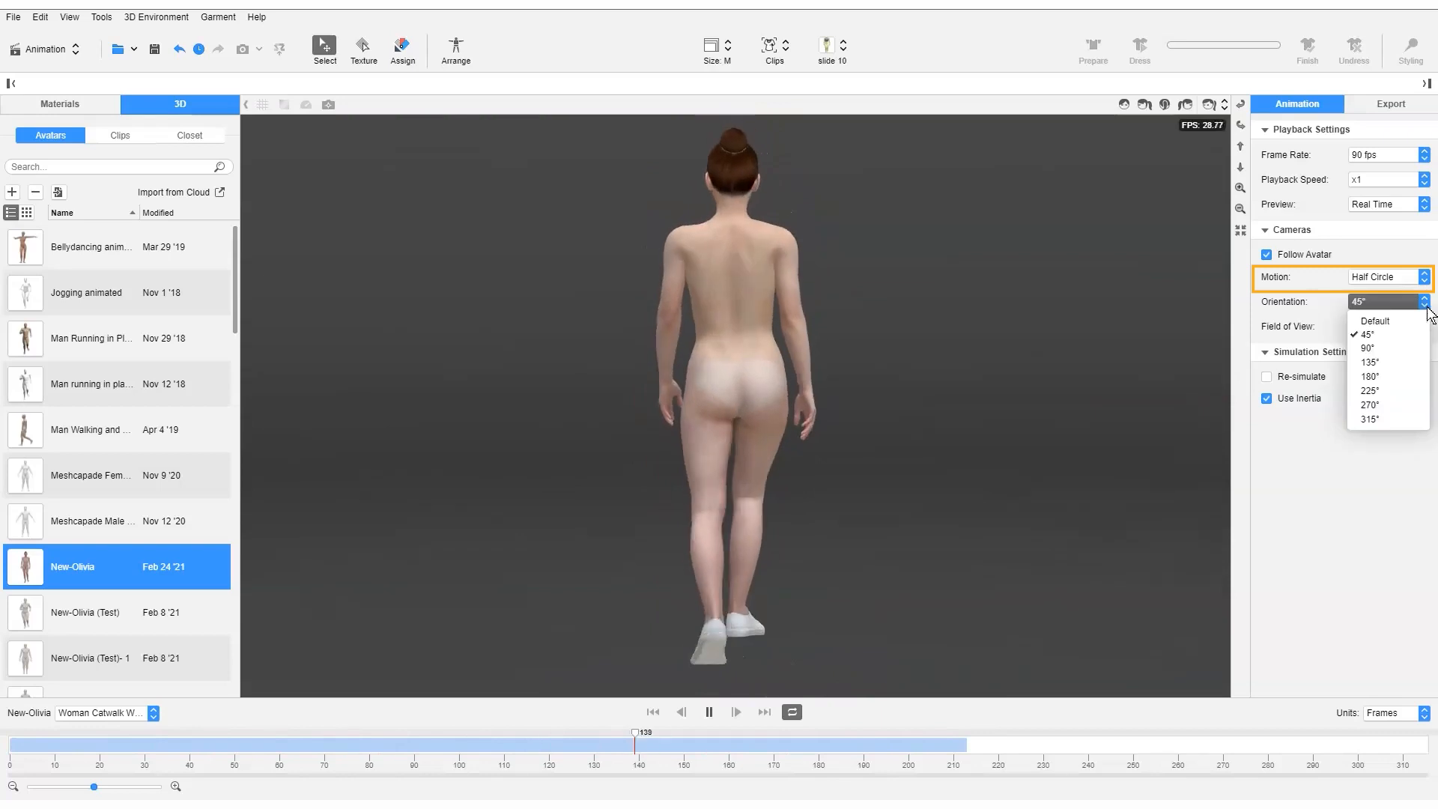
click(1413, 377)
Set the camera motion to Top to Bottom and its orientation to Default
click(1420, 277)
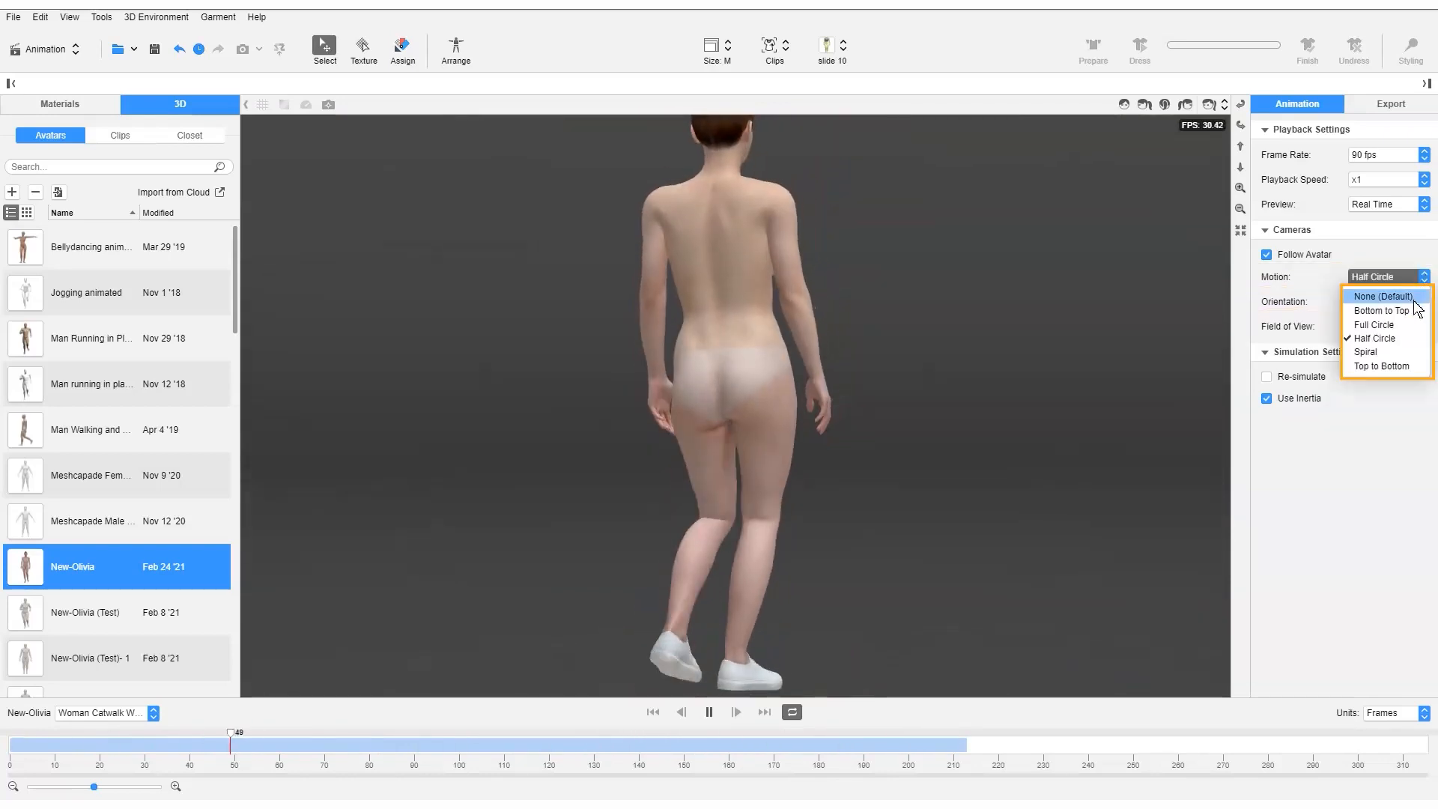
click(1382, 365)
click(1423, 301)
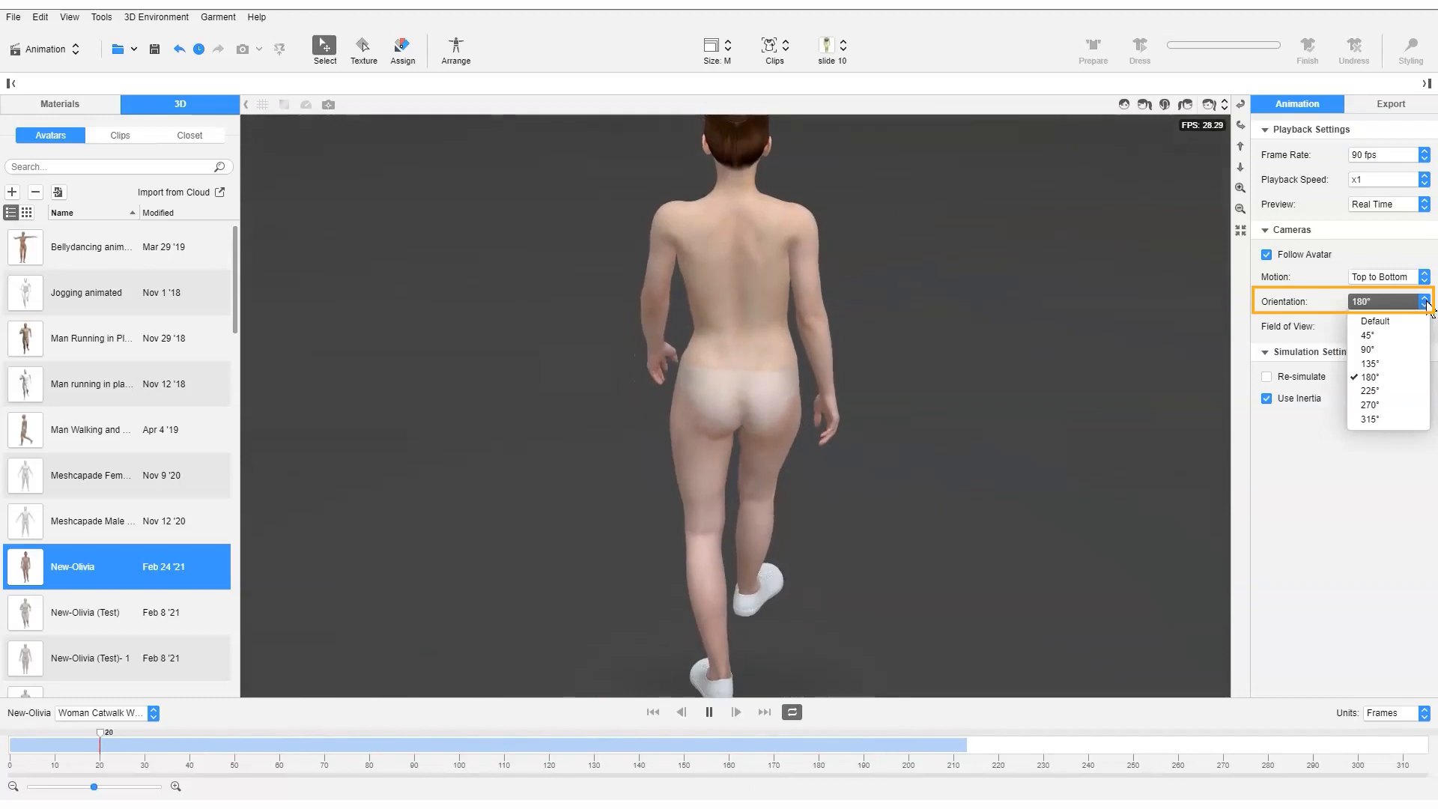
click(1375, 321)
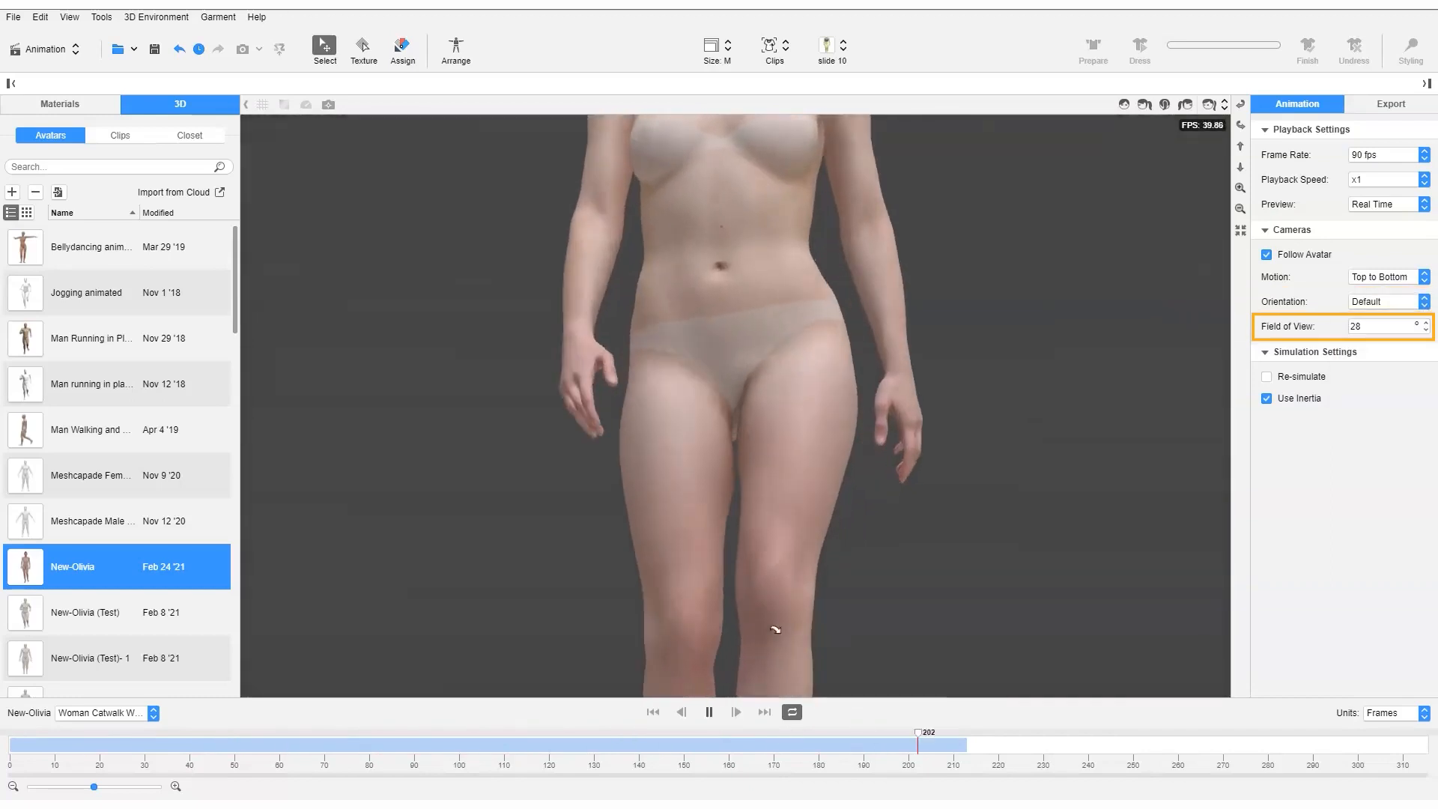
Stop the playback, set the camera's field of view to 8° and play the animation again
key(space)
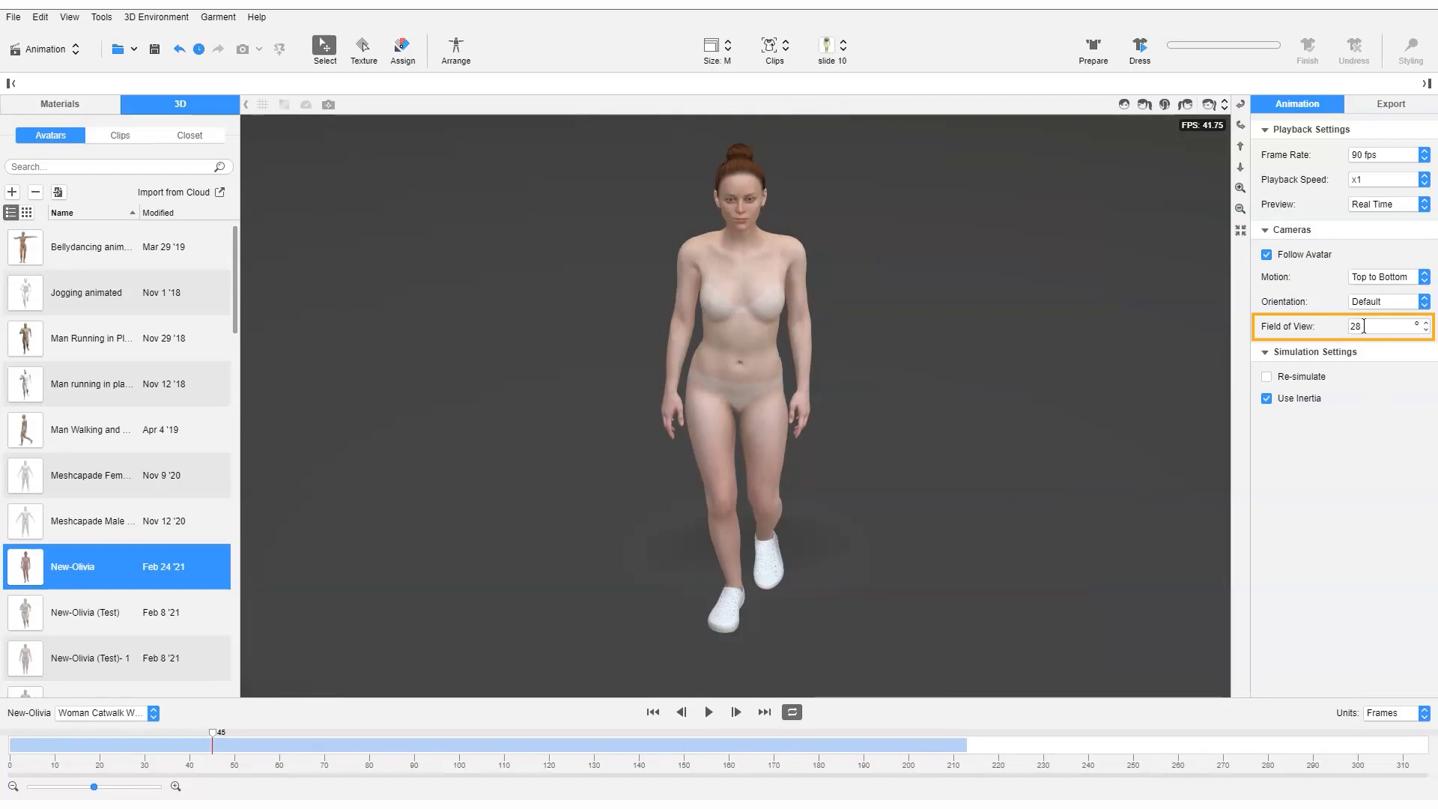
drag(1365, 326, 1334, 337)
text(8)
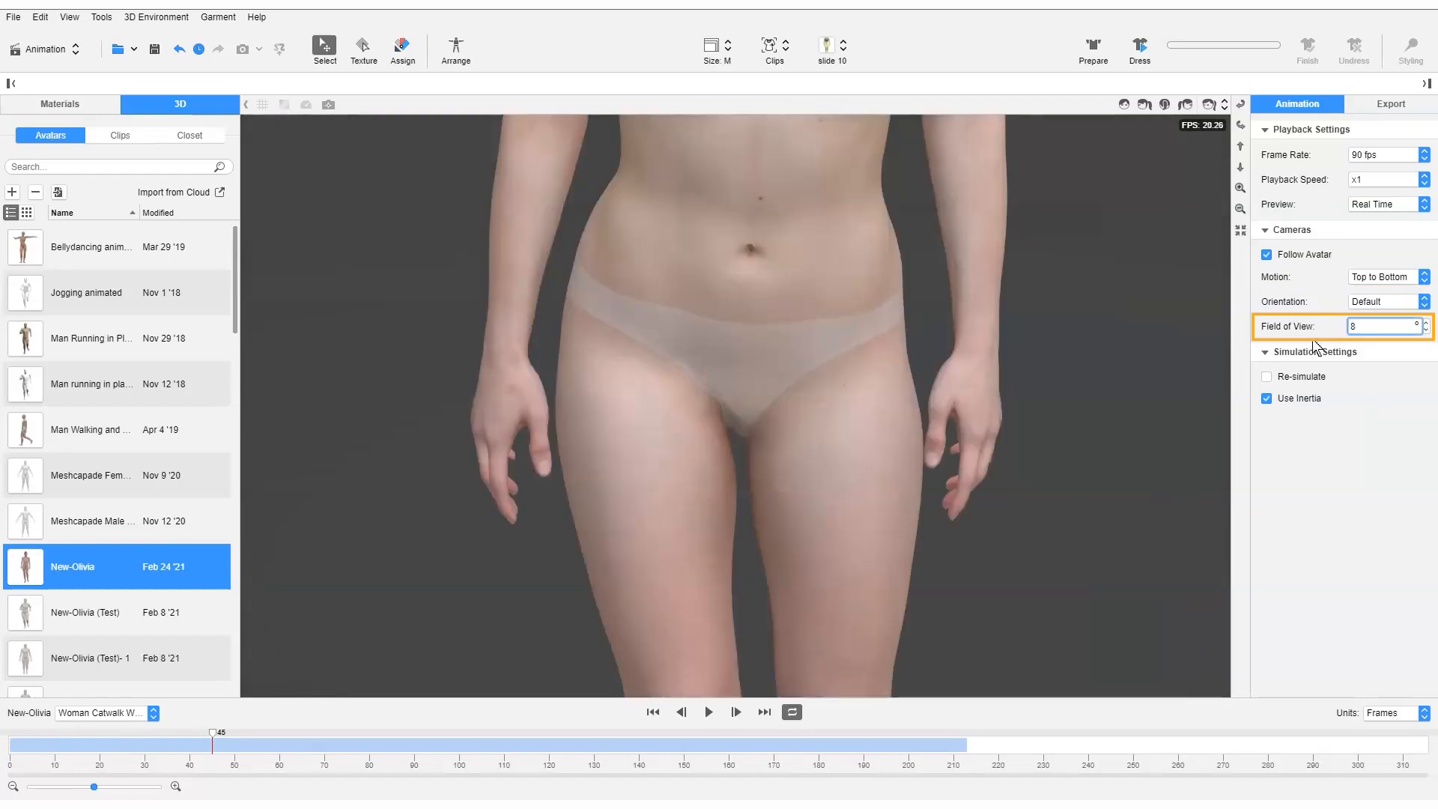
click(708, 712)
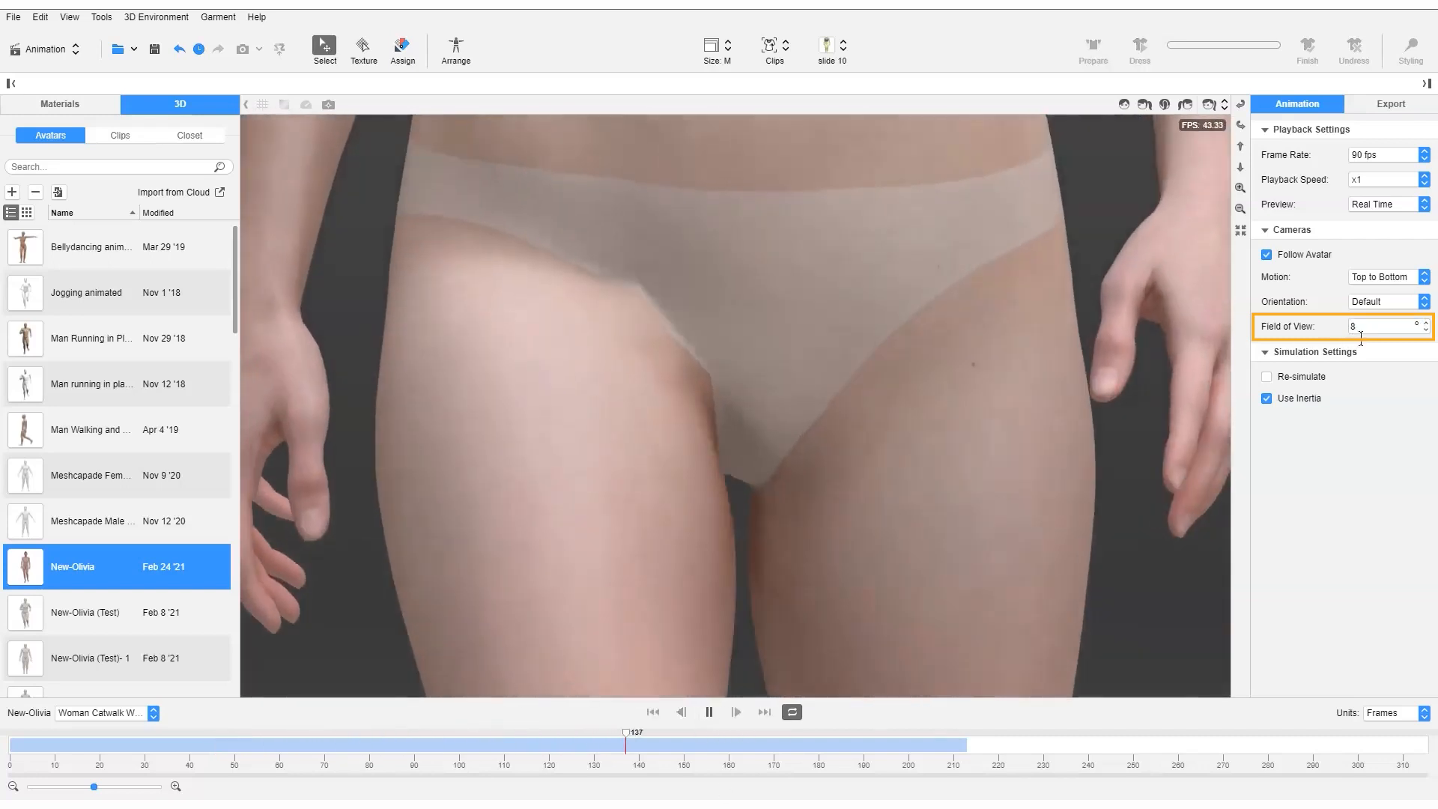
Set the camera's field of view to 80° and pause the playback
drag(1362, 327, 1336, 335)
text(8)
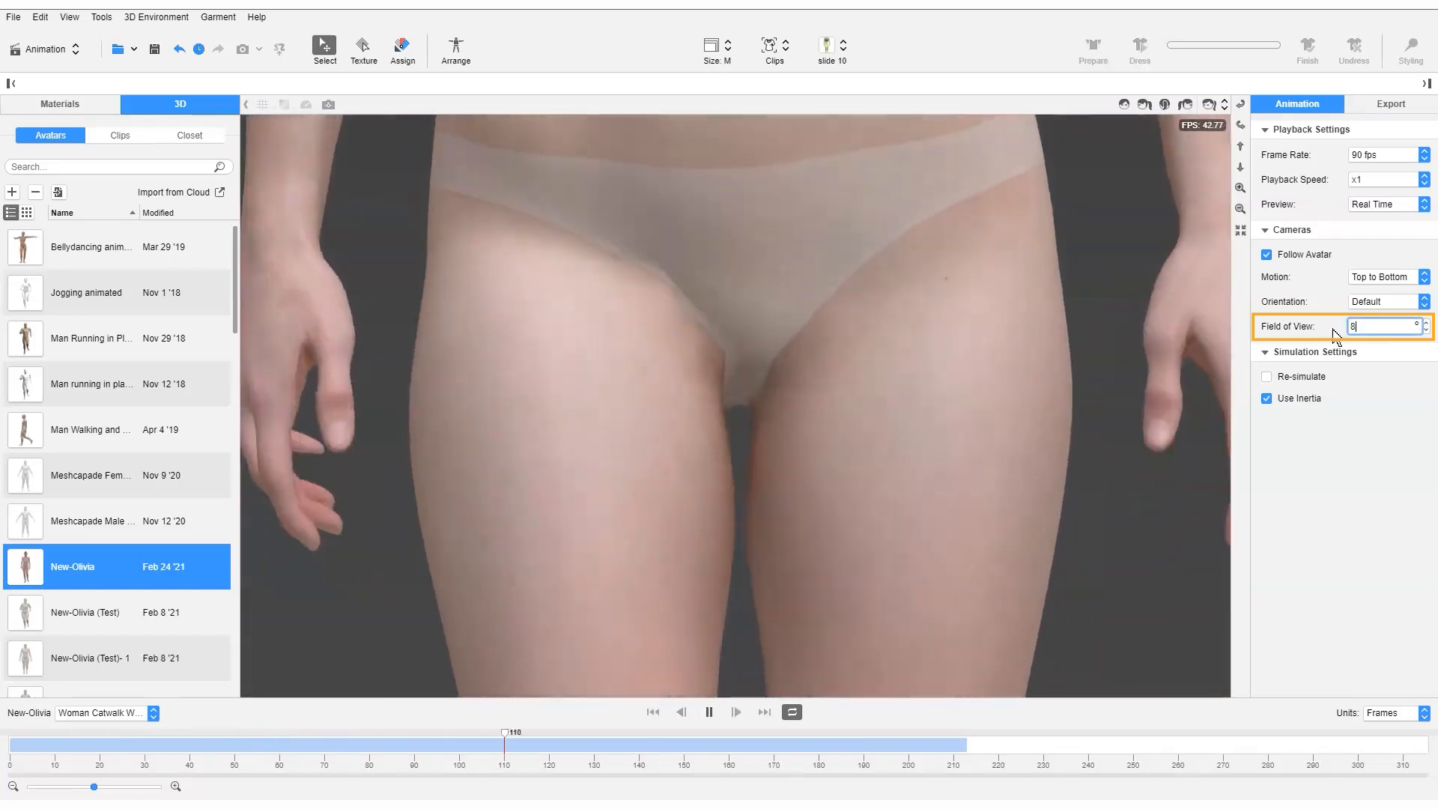
key(Return)
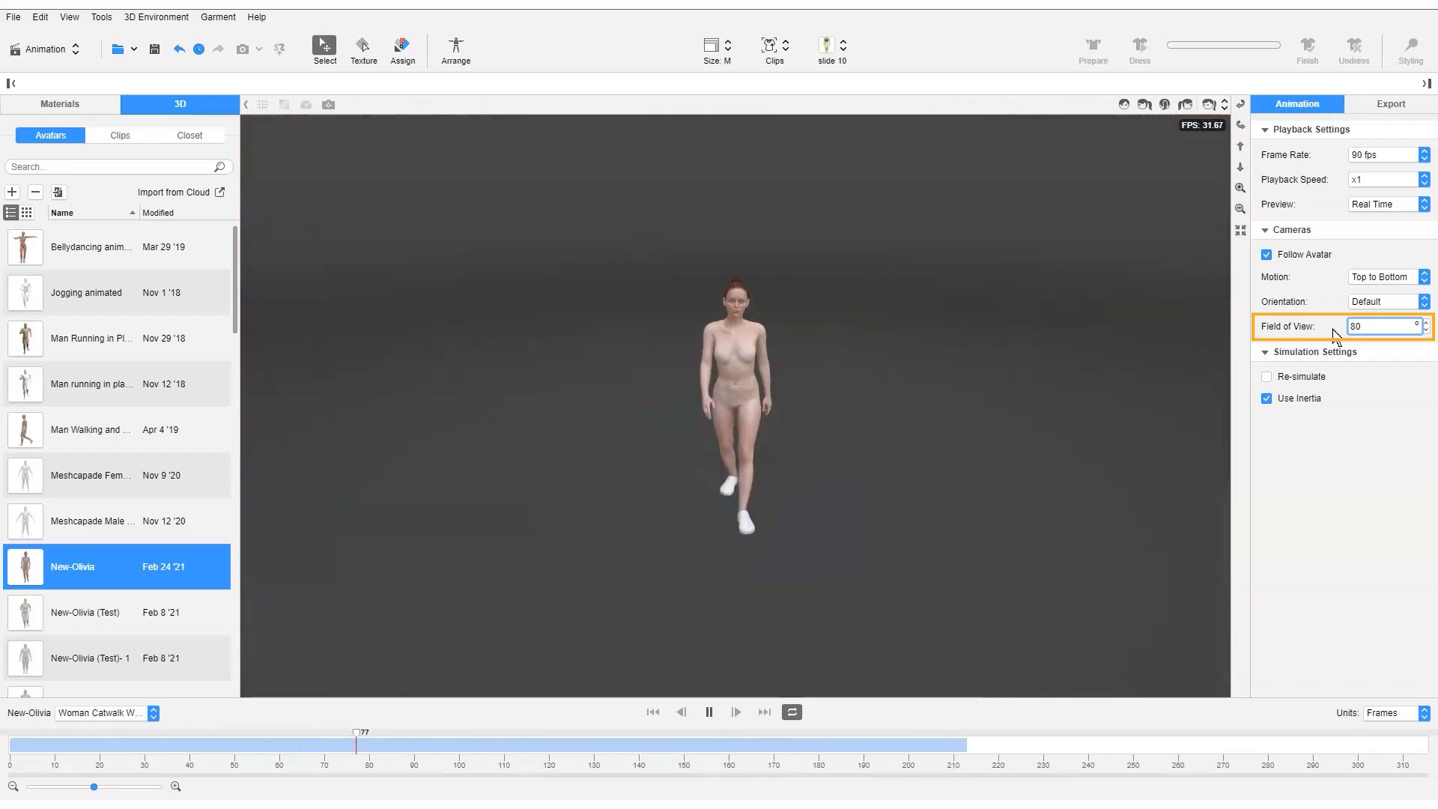
click(713, 711)
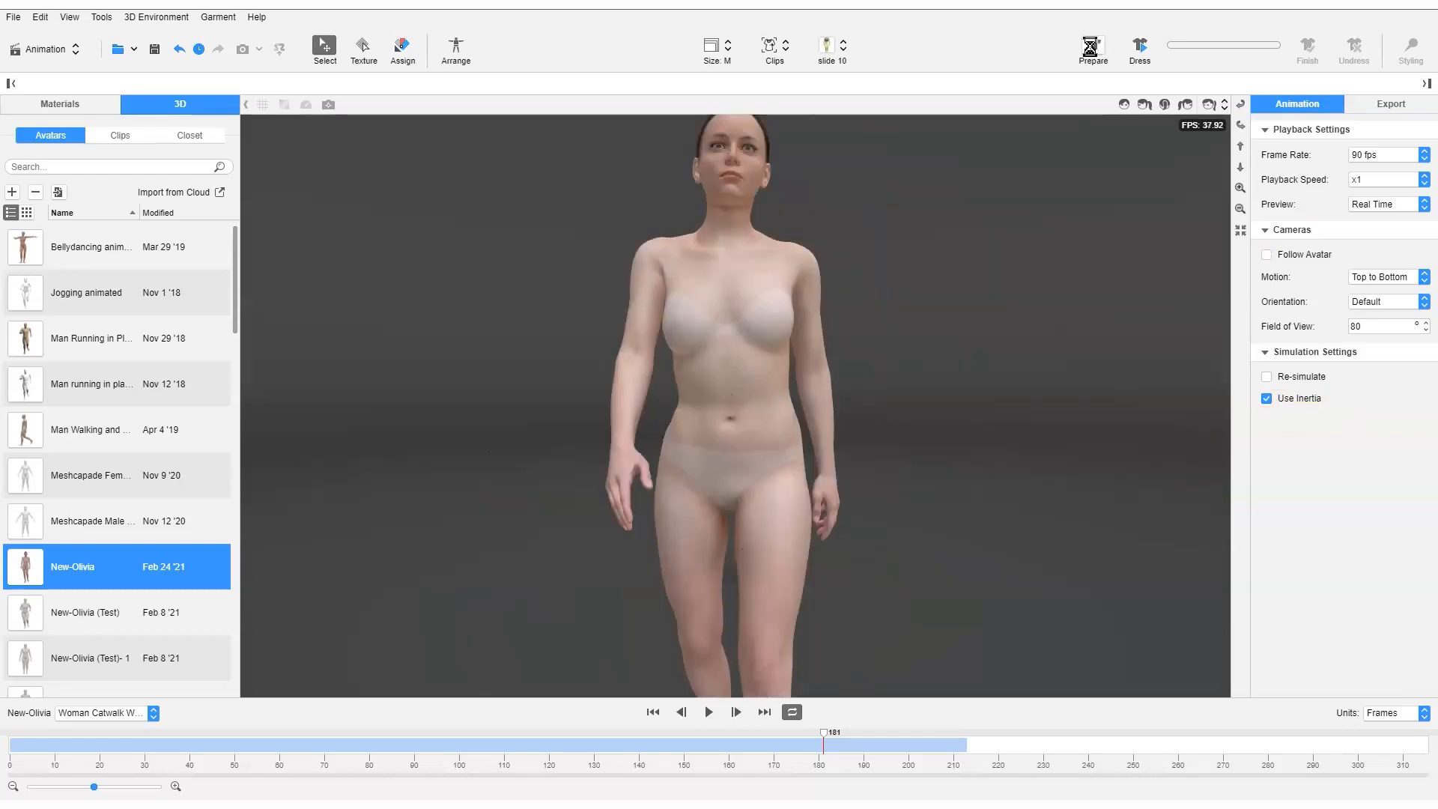
Prepare the garment around the avatar and dress the avatar in it
click(1092, 51)
click(1093, 50)
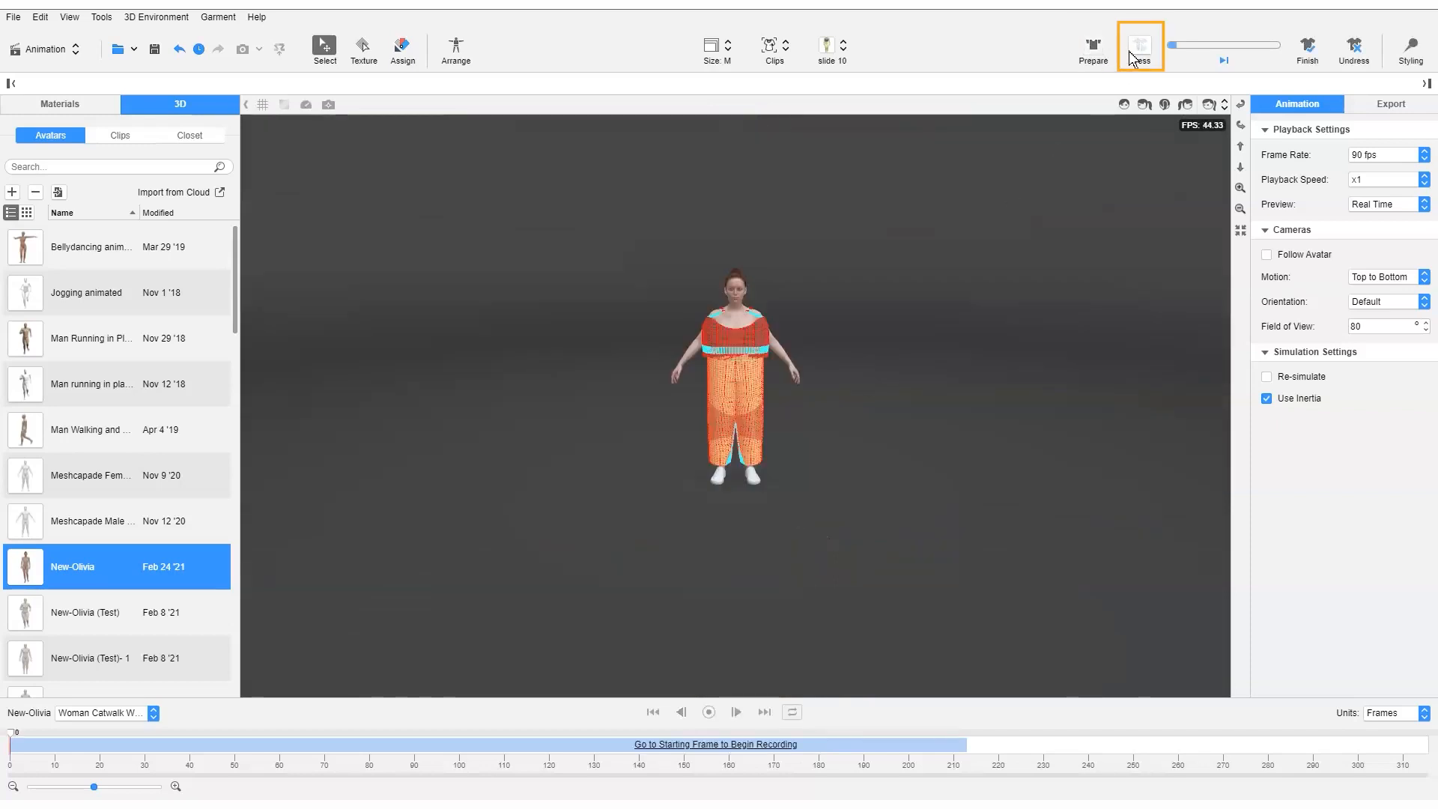
click(1131, 51)
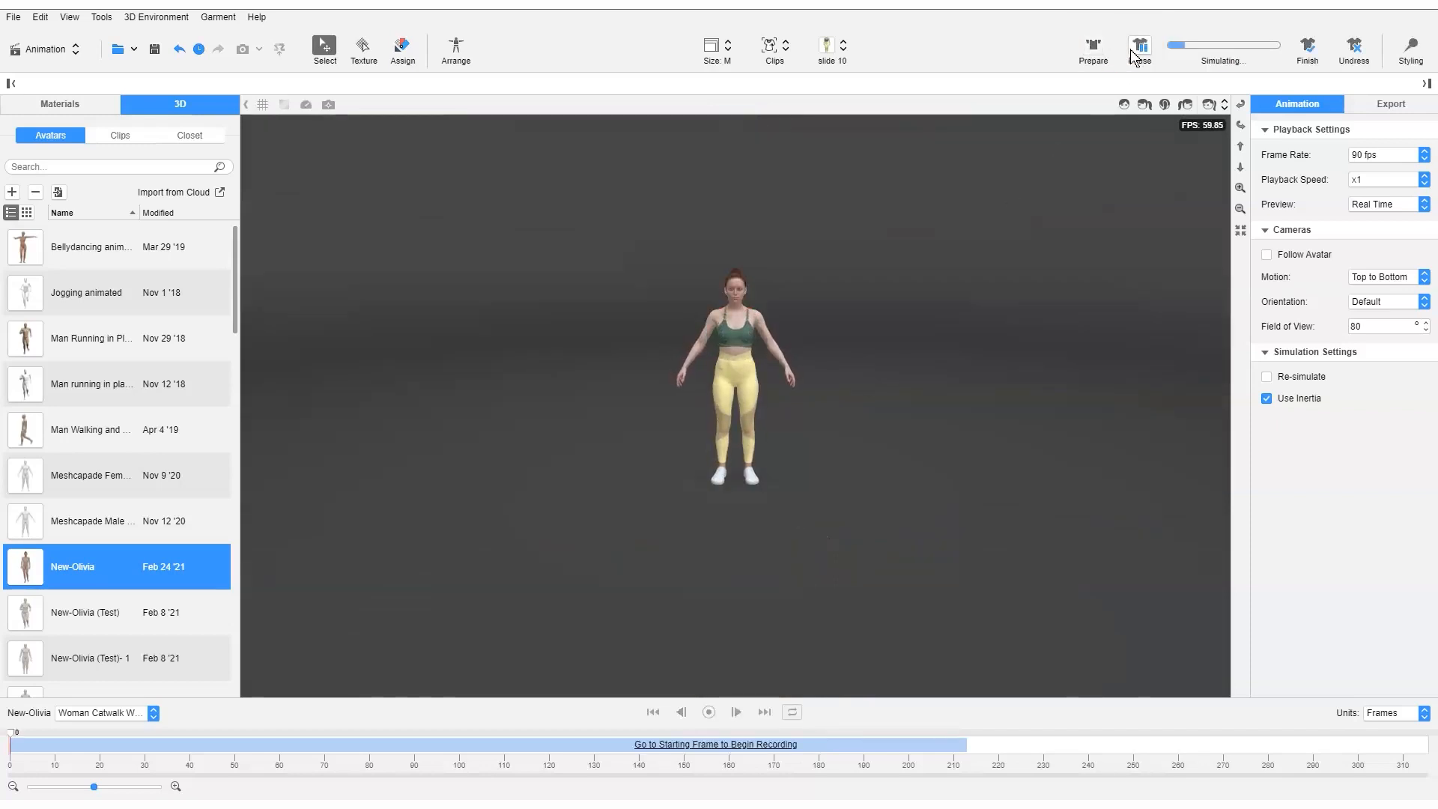
Use the 3D Styling Pinch tool on the lower back of the leggings' leg, and exit styling
scroll(786, 267, up, 5)
drag(811, 535, 1099, 514)
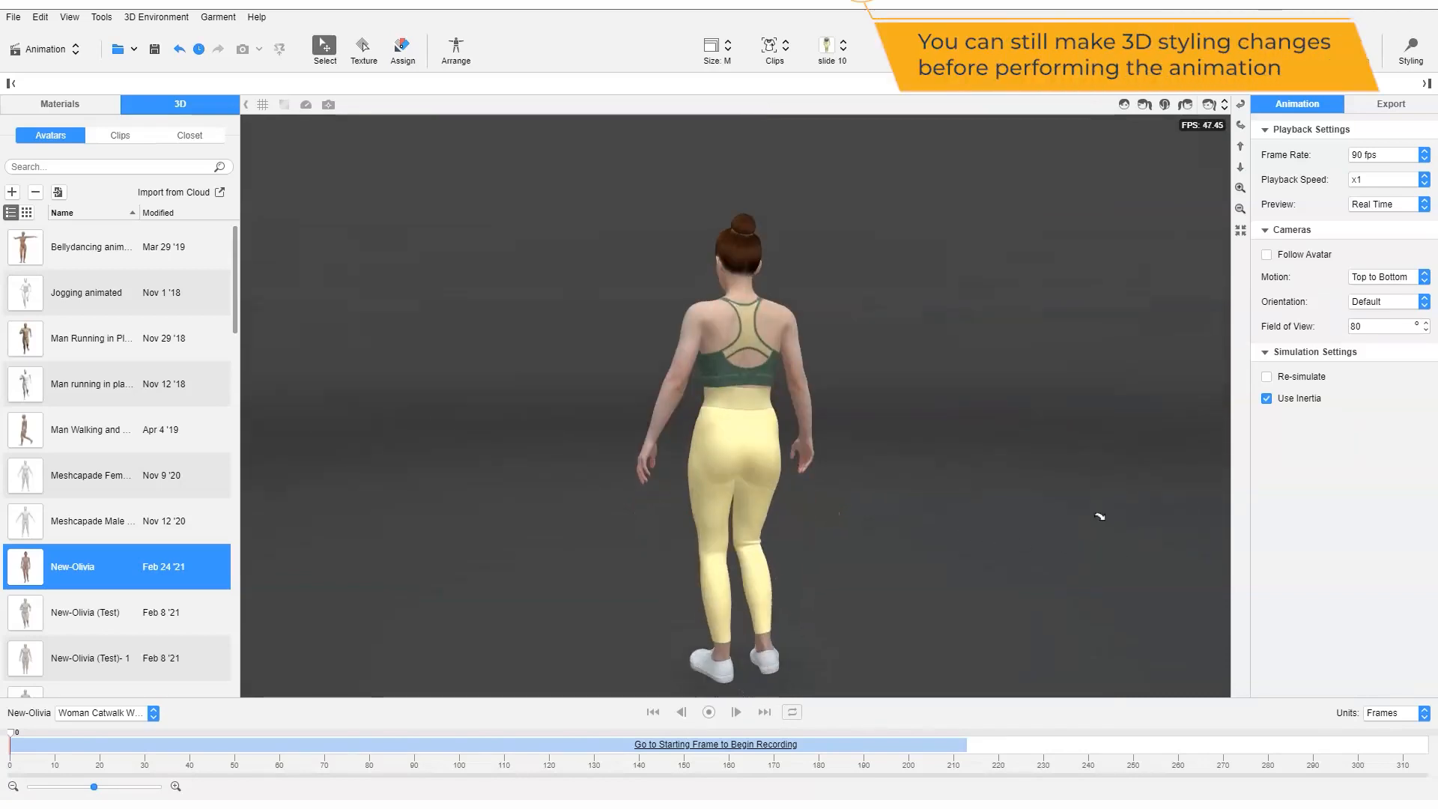
click(1411, 49)
click(719, 599)
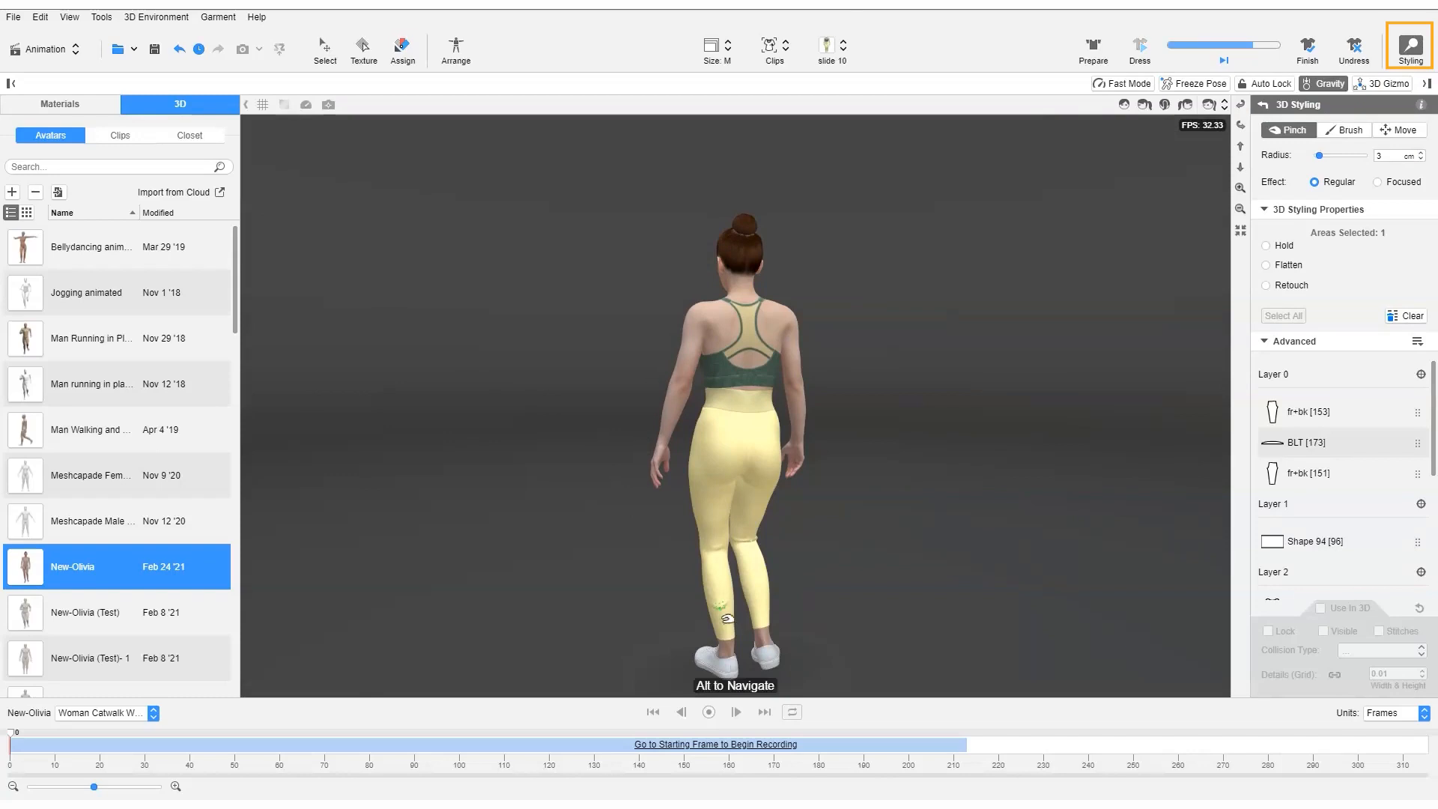
key(Escape)
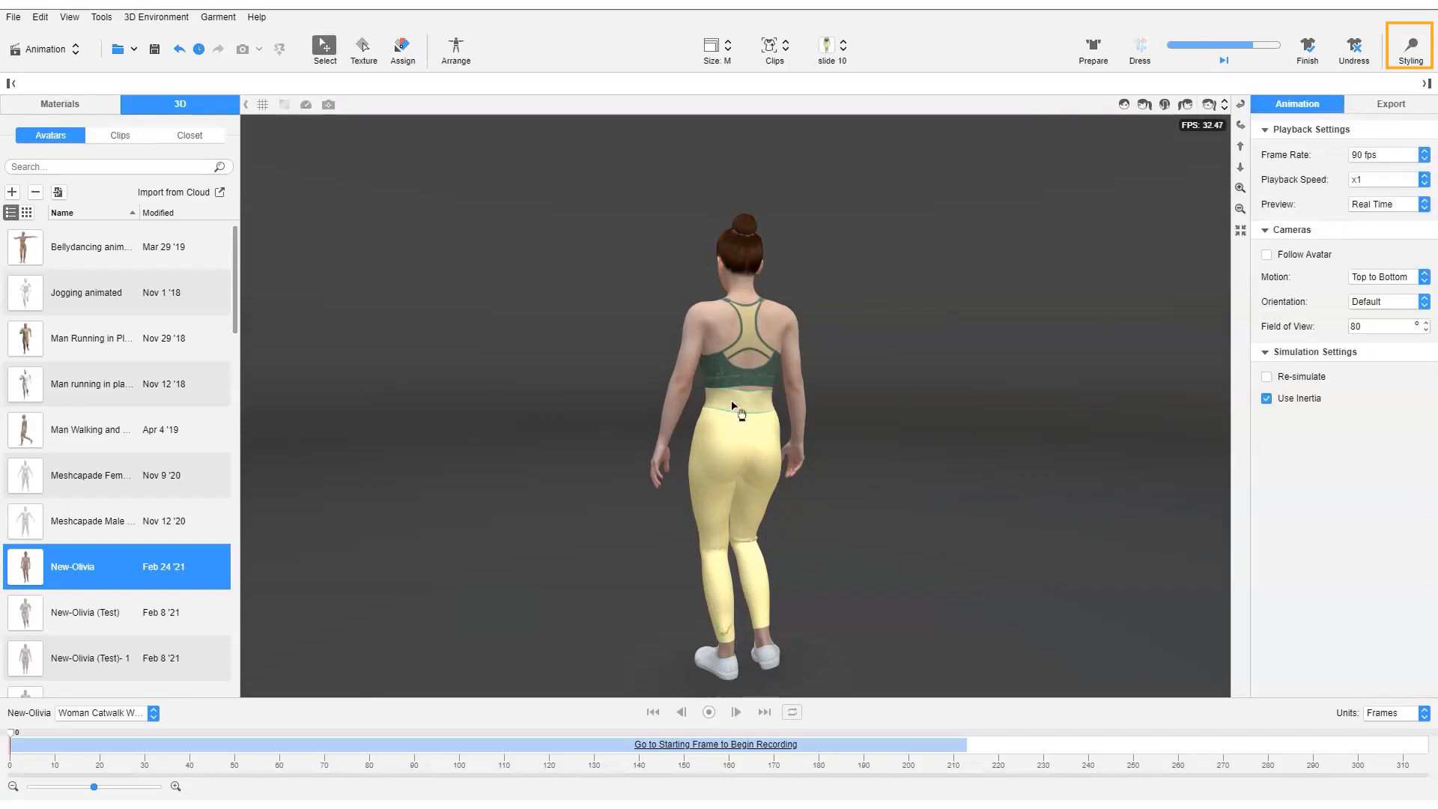
Review the 3D Styling layers and the grid detail setting of the waistband piece BLT [173]
click(1412, 50)
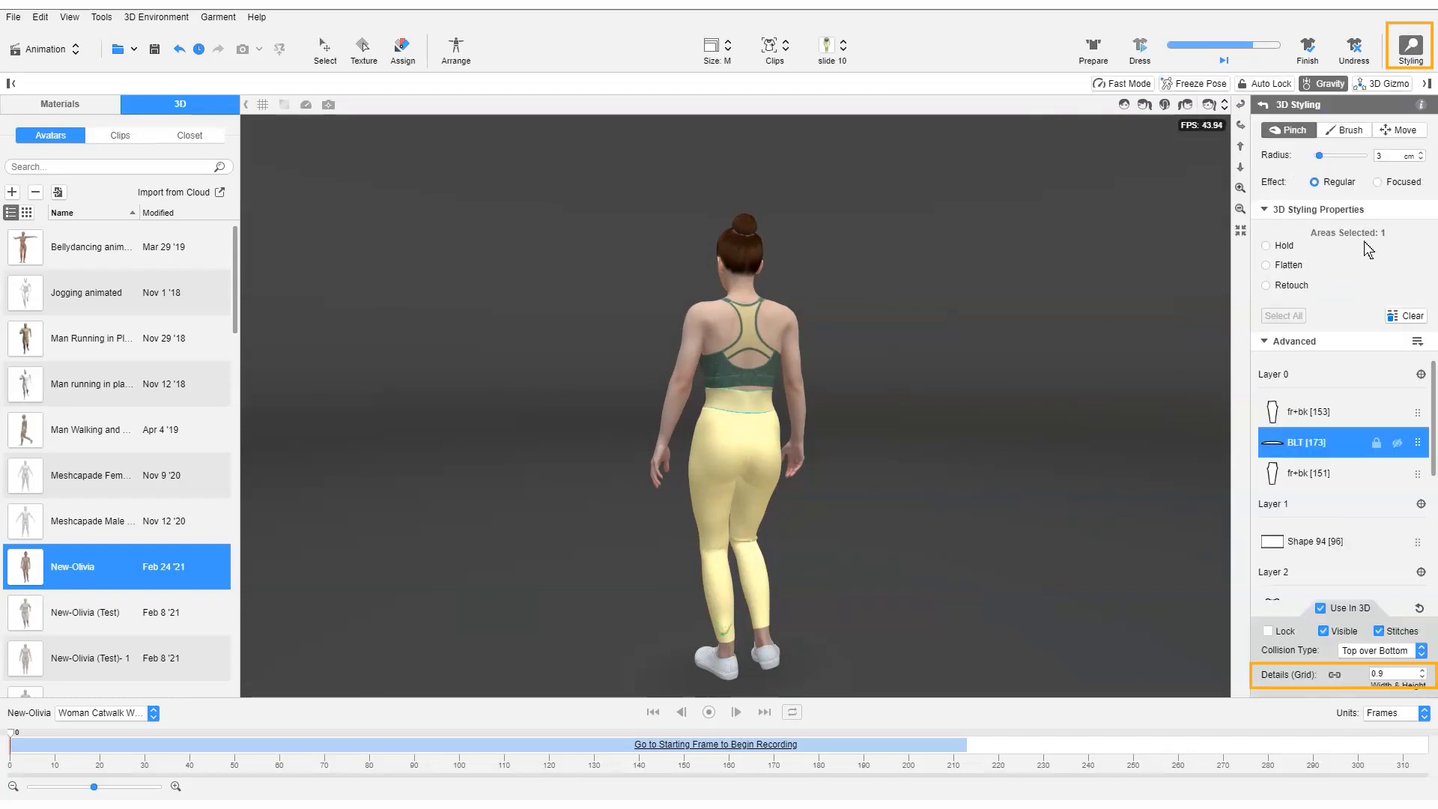
scroll(1328, 610, down, 1)
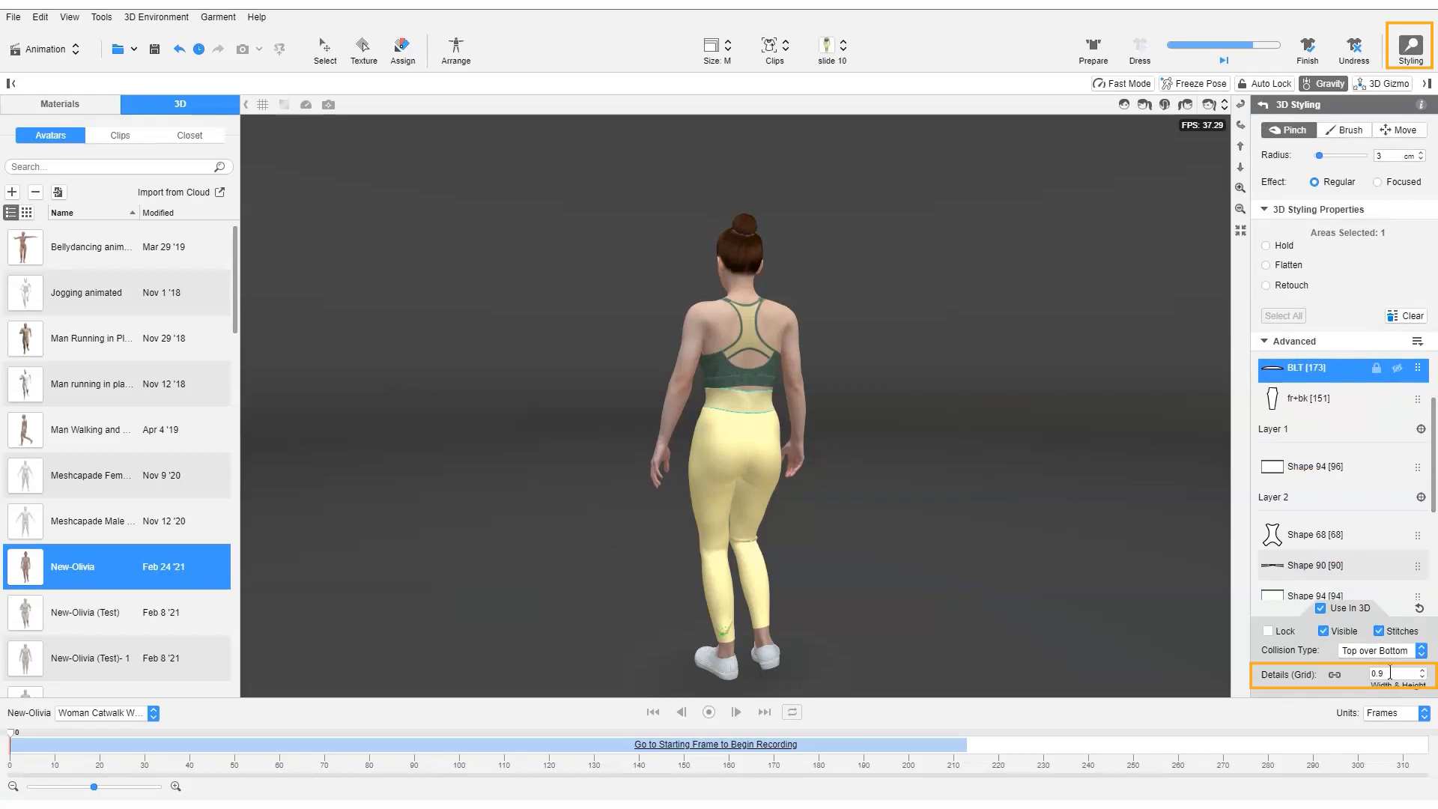
key(Escape)
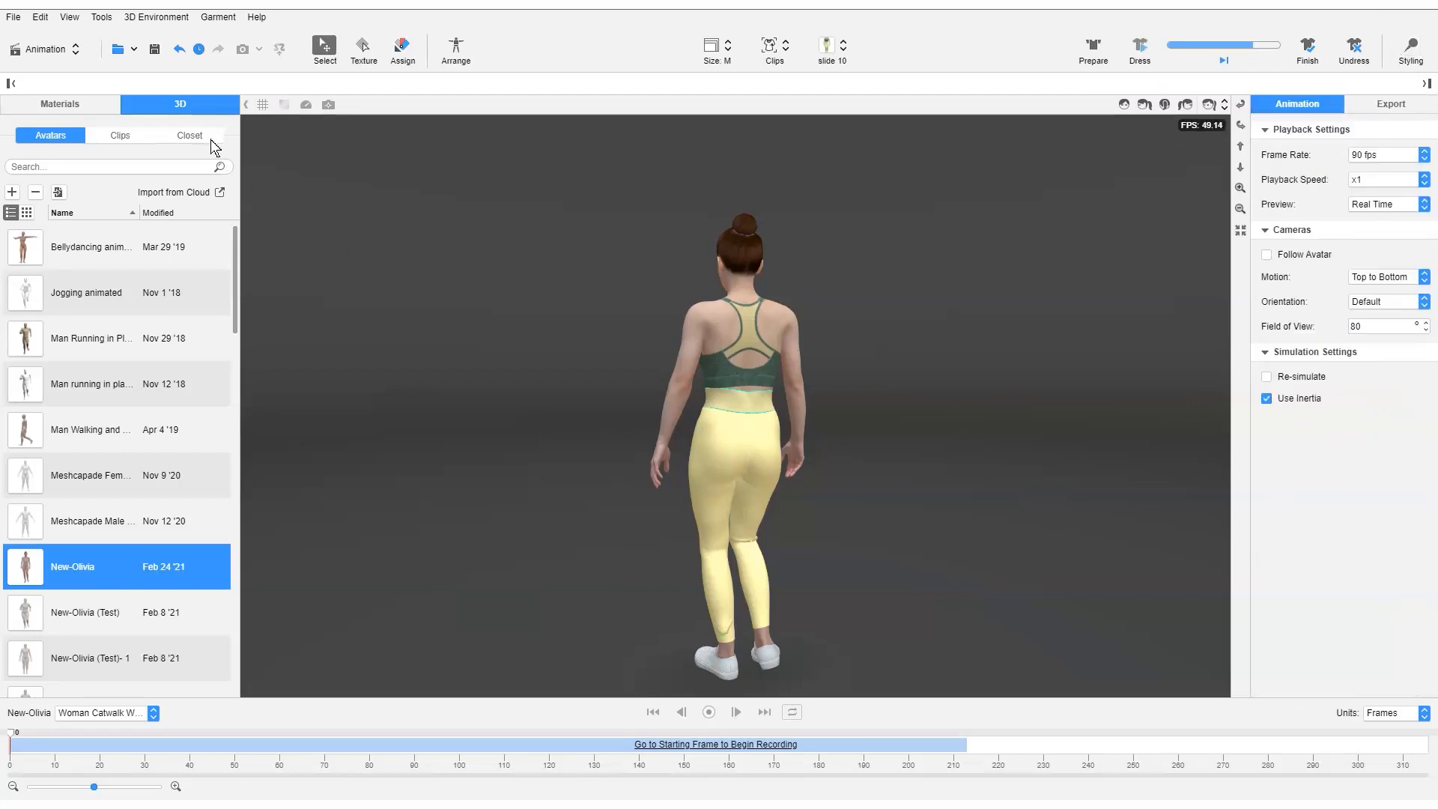
Look over the shoes in the closet and the options offered for the avatar's shoes
click(211, 144)
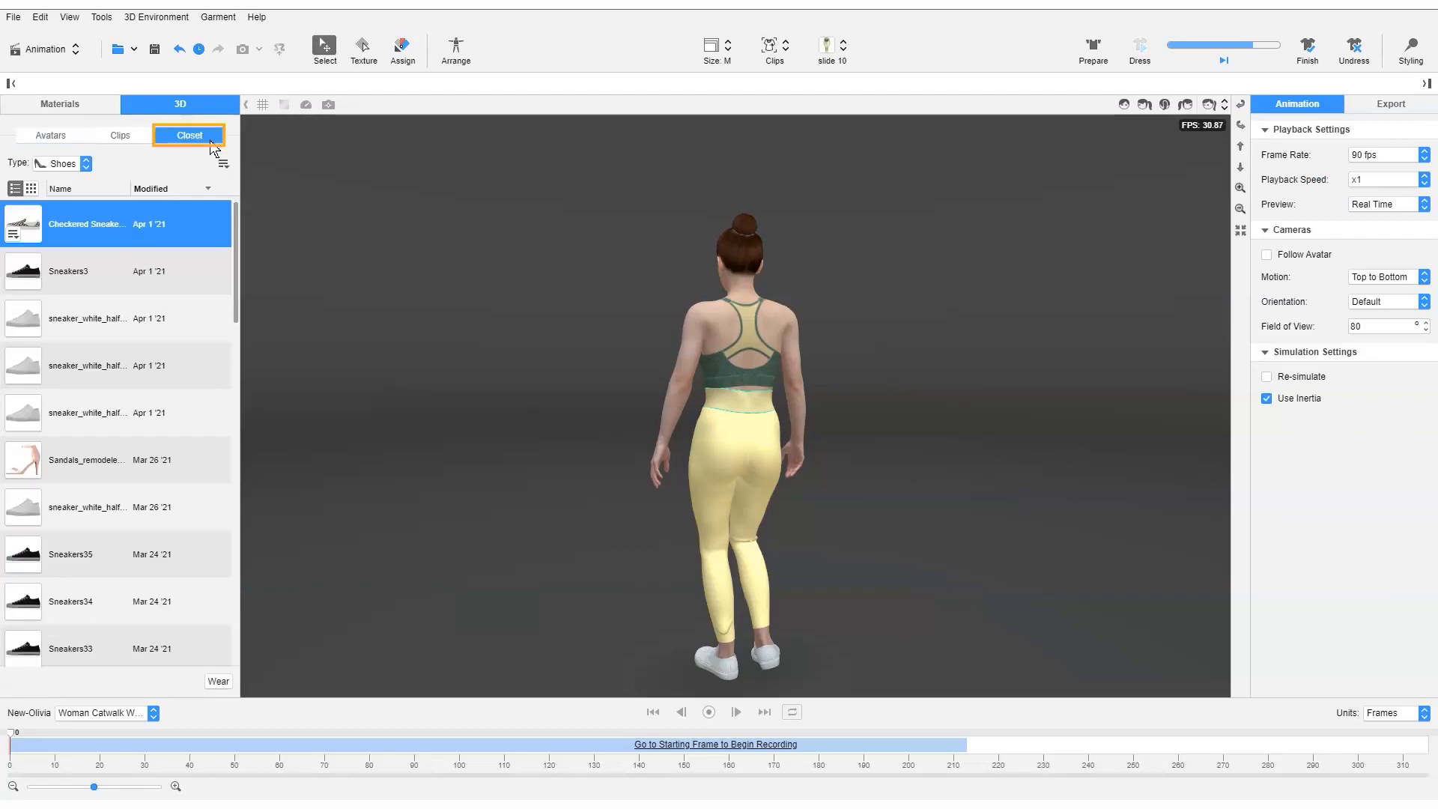
click(1241, 234)
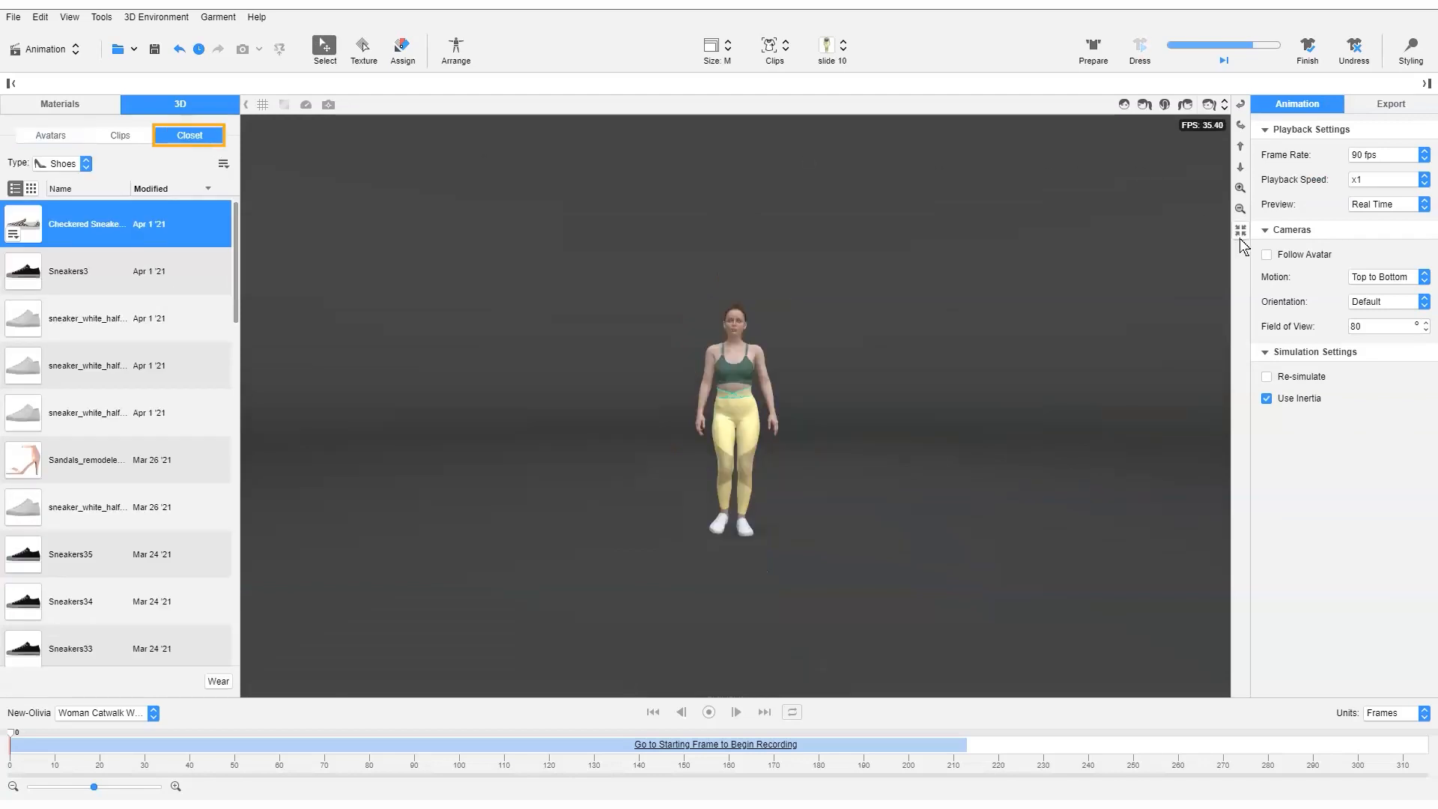
scroll(756, 664, up, 5)
right_click(756, 663)
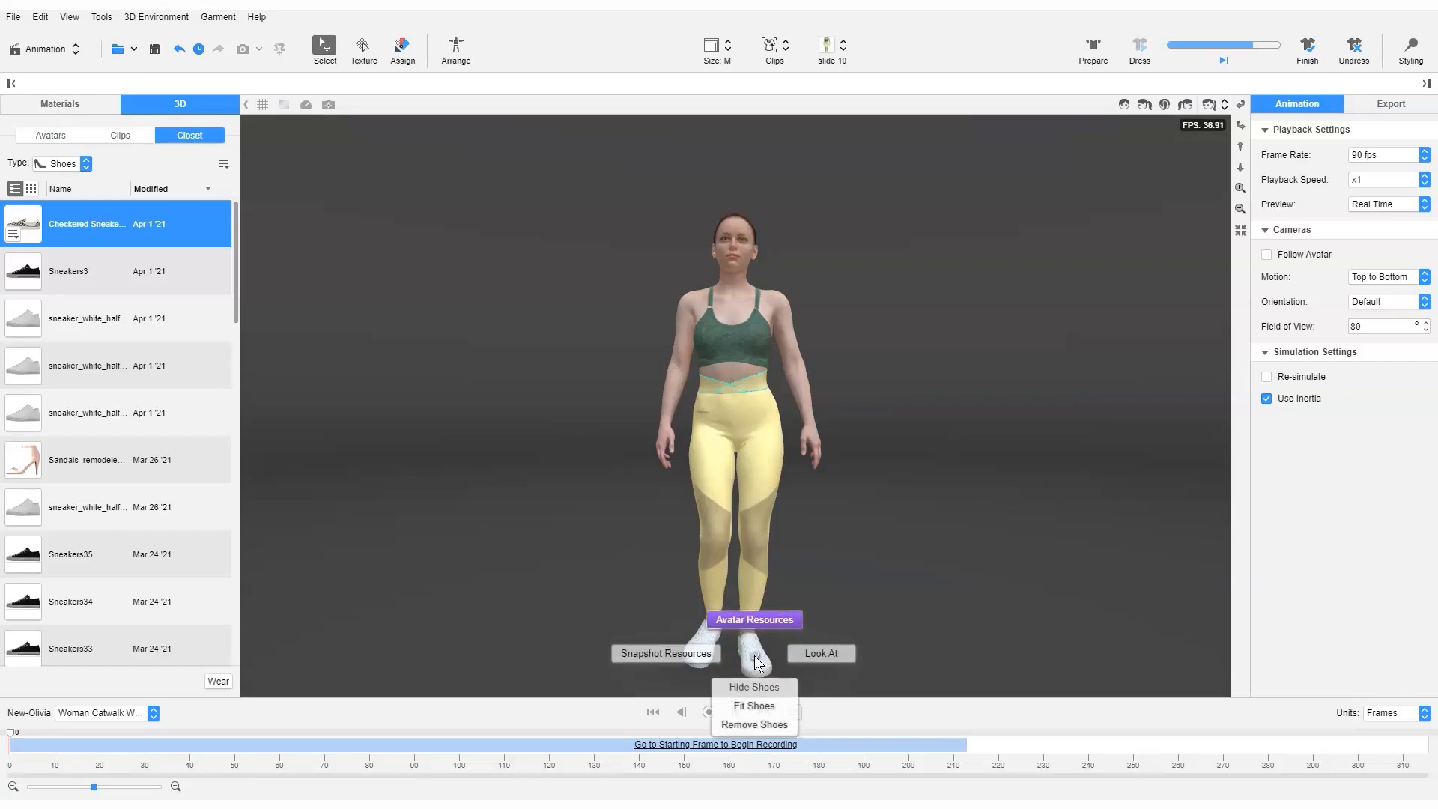
click(877, 608)
Finish the garment simulation and start recording an animation clip from the starting frame
click(1306, 45)
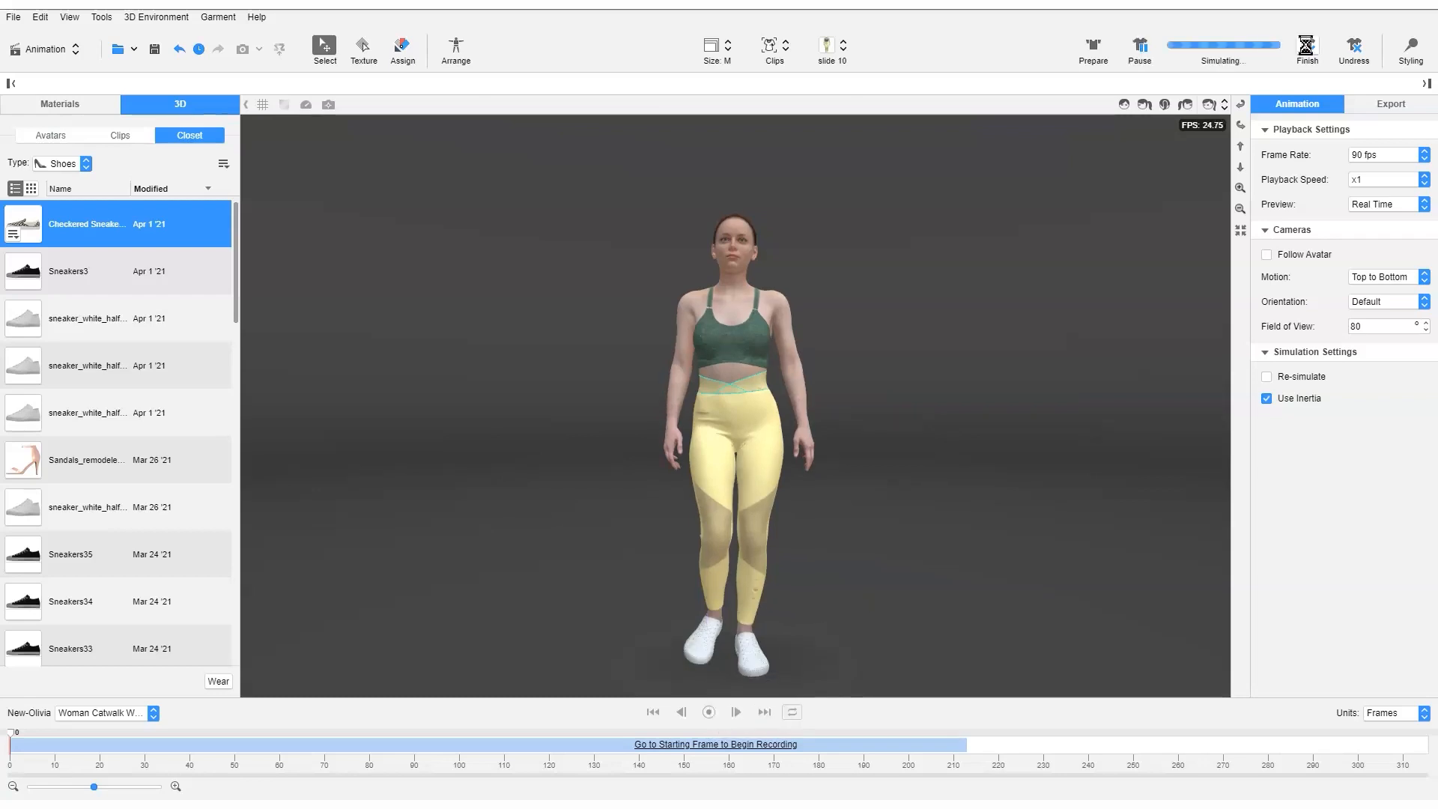
click(124, 144)
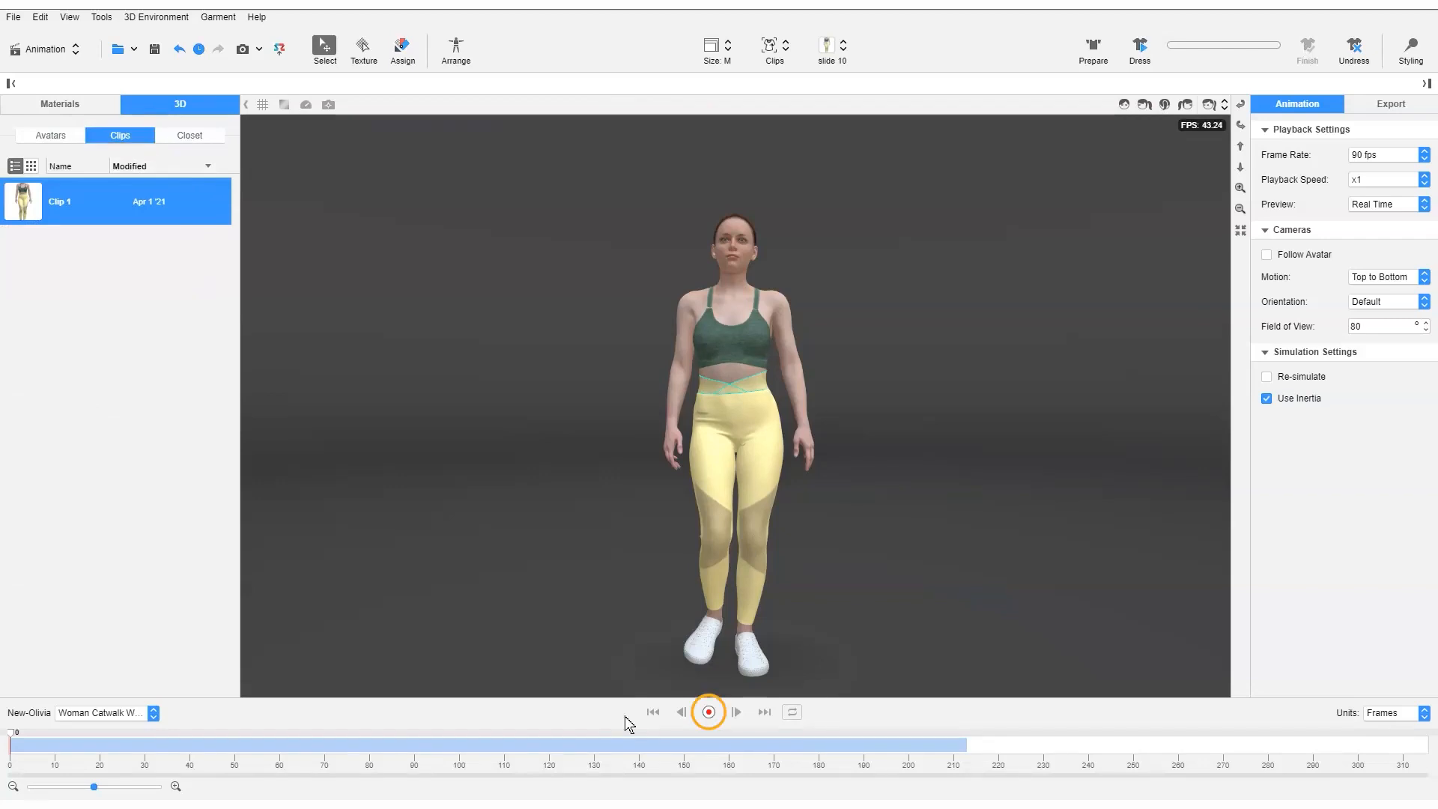
click(708, 712)
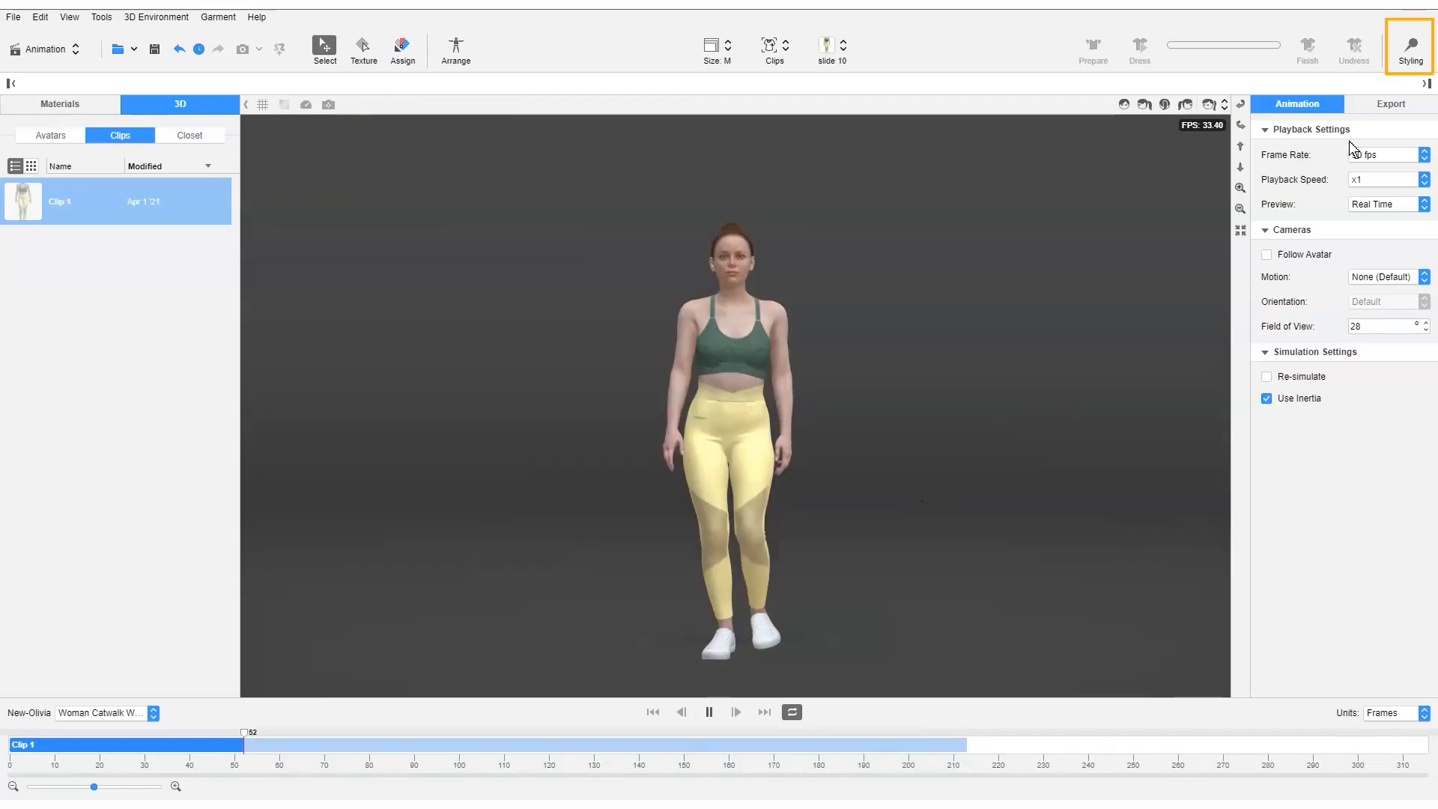
Pinch the back of the bra top in 3D Styling at frame 53, and resume recording the clip
click(1411, 49)
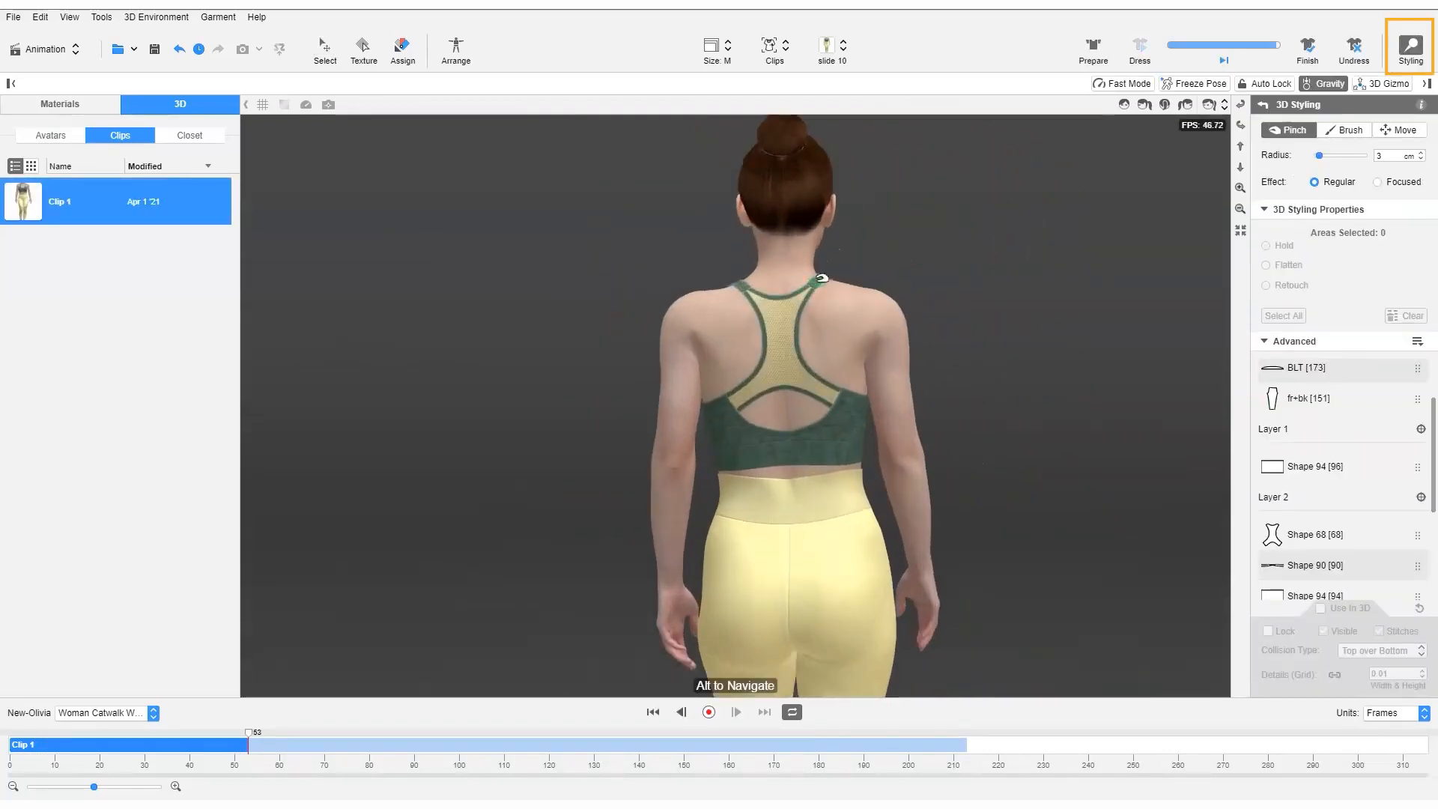
click(773, 295)
mouse_move(779, 297)
mouse_down()
mouse_move(830, 286)
mouse_move(750, 274)
mouse_up()
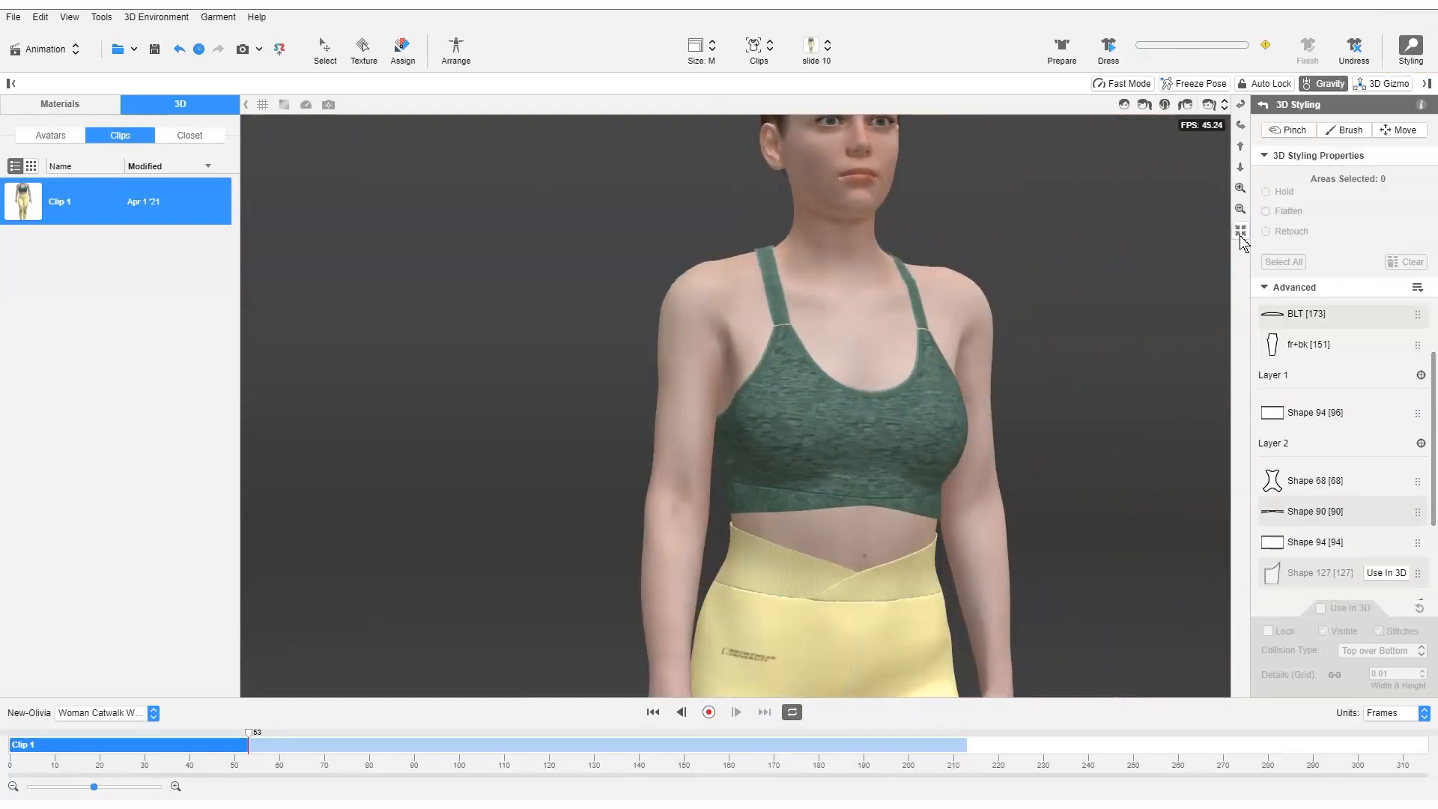
click(1240, 234)
click(709, 712)
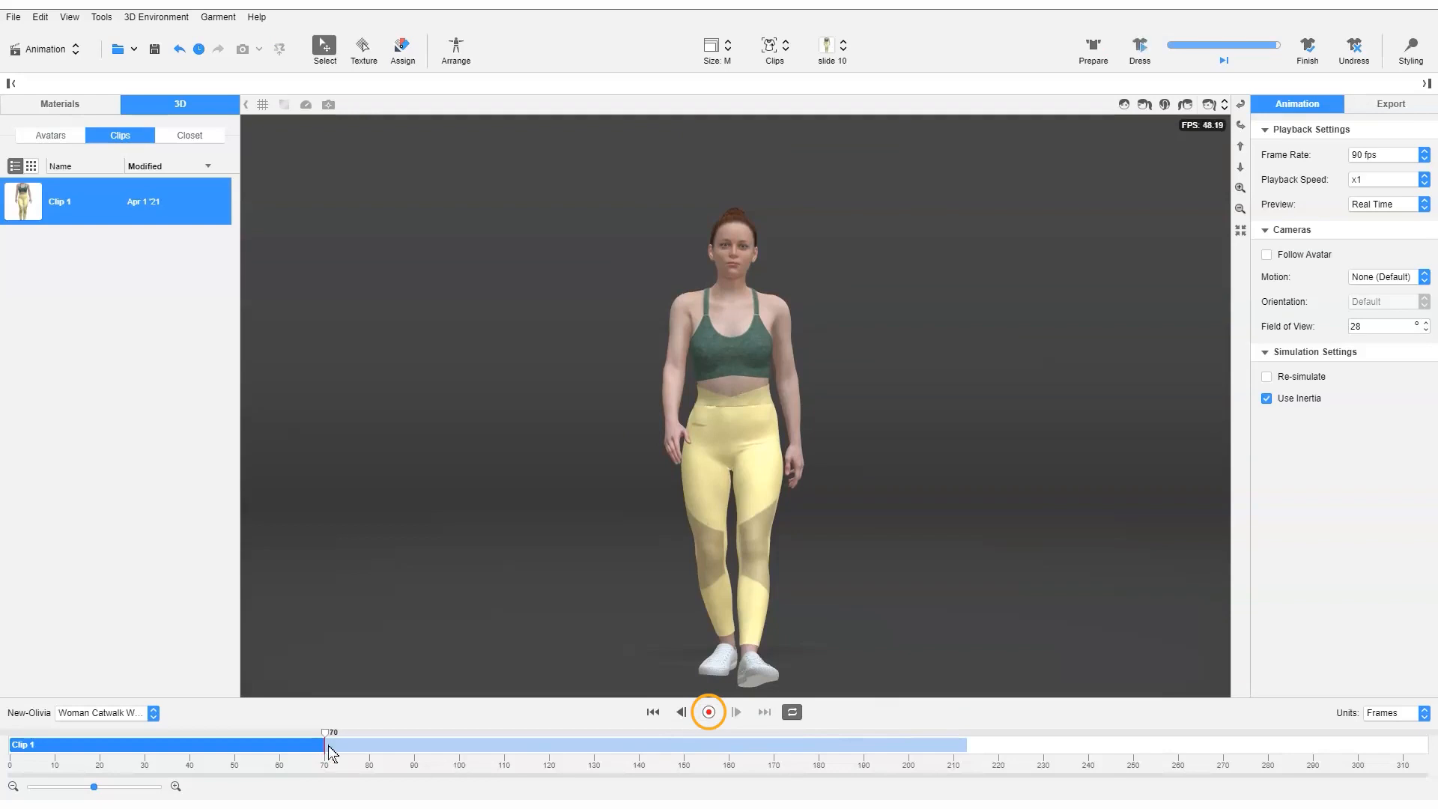
Replay the recorded part of Clip 1 from an early frame and continue recording from its end
drag(326, 735, 77, 749)
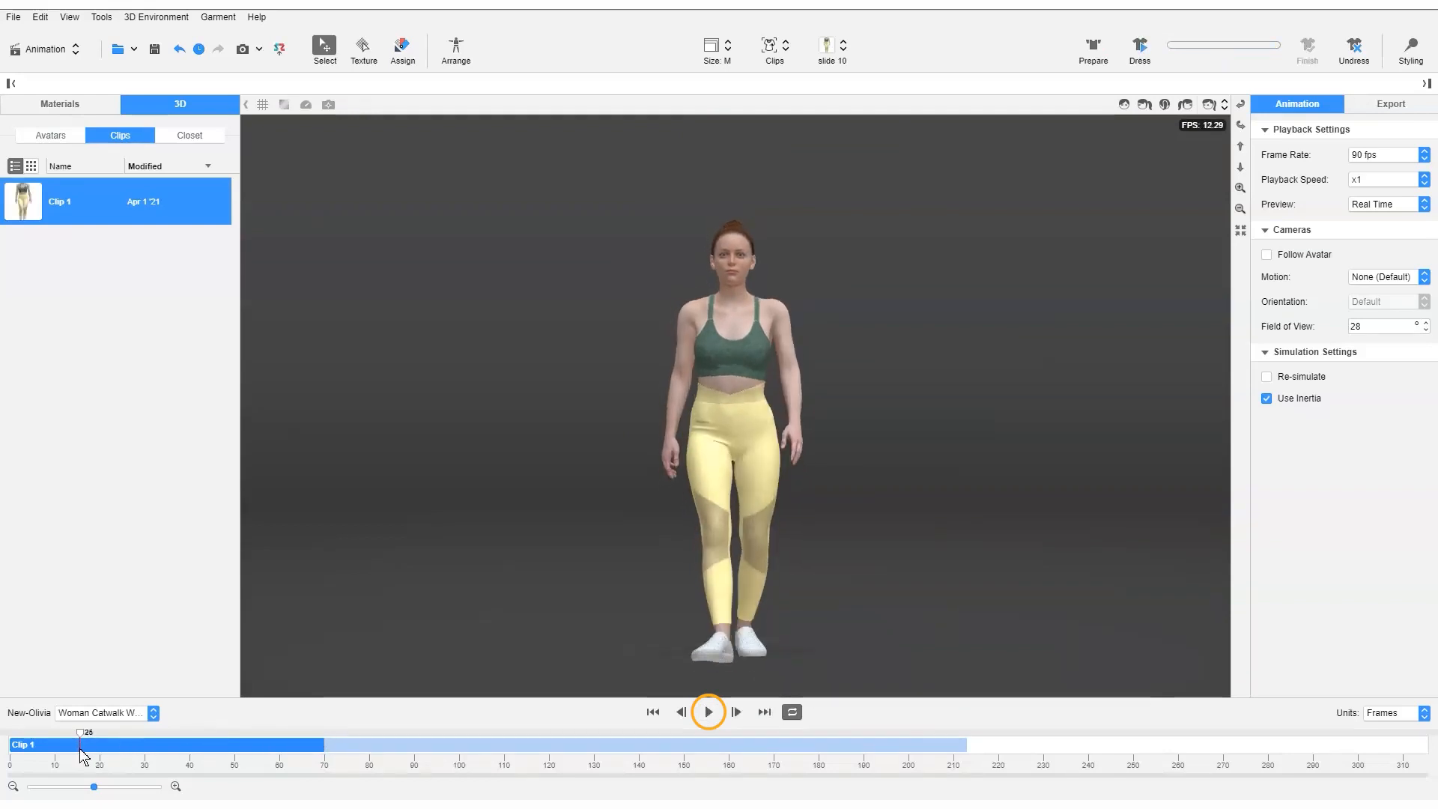
click(709, 715)
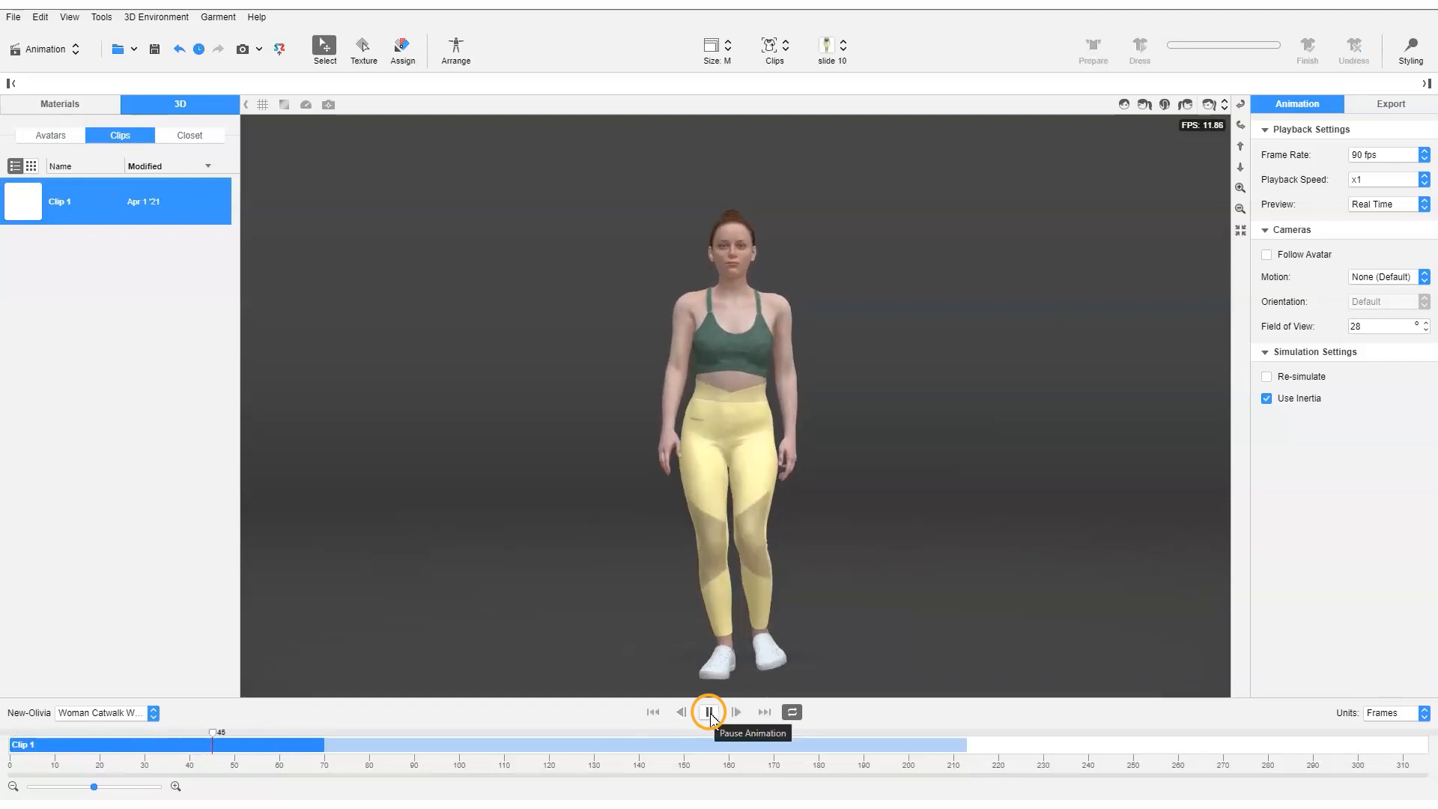
click(710, 713)
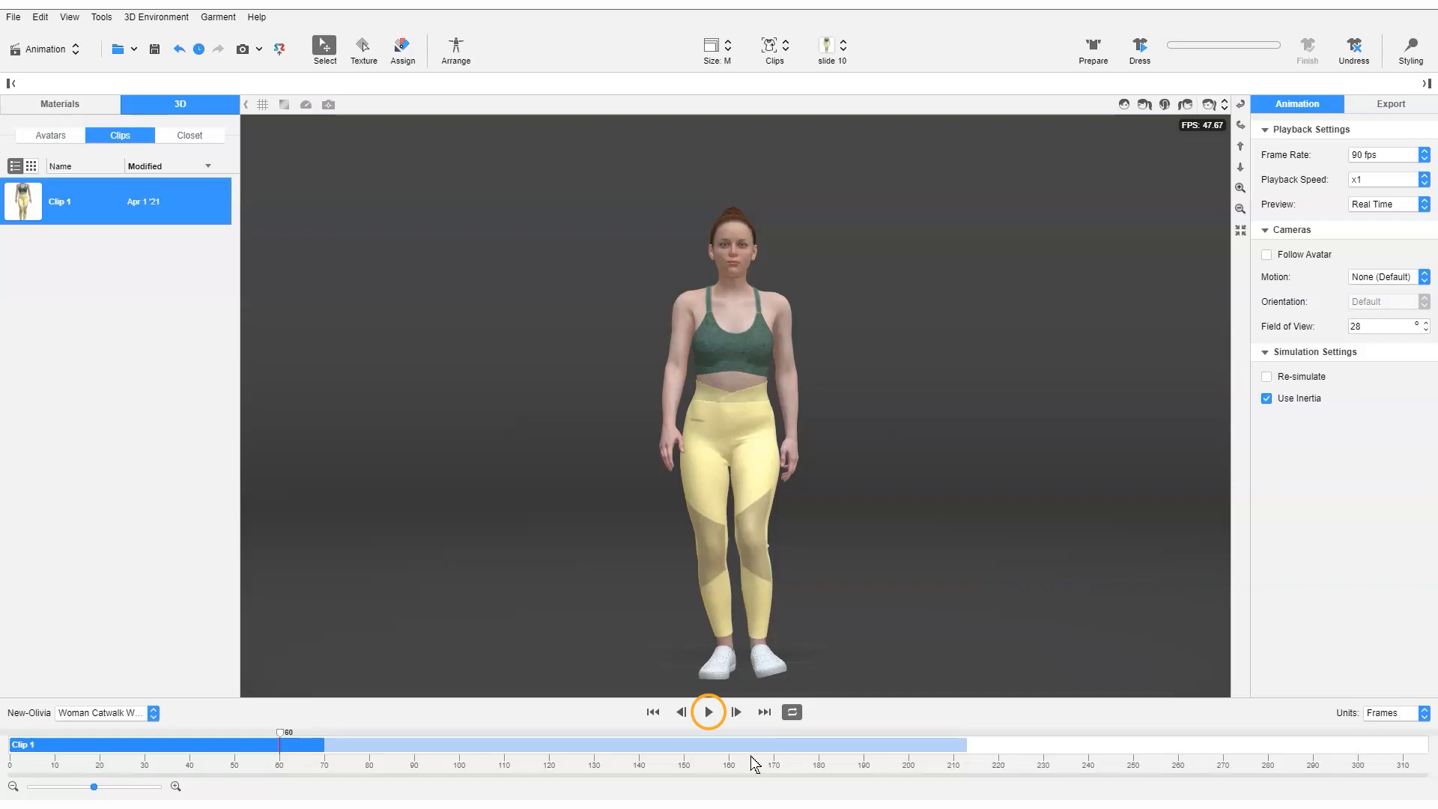
drag(279, 738, 339, 741)
click(709, 711)
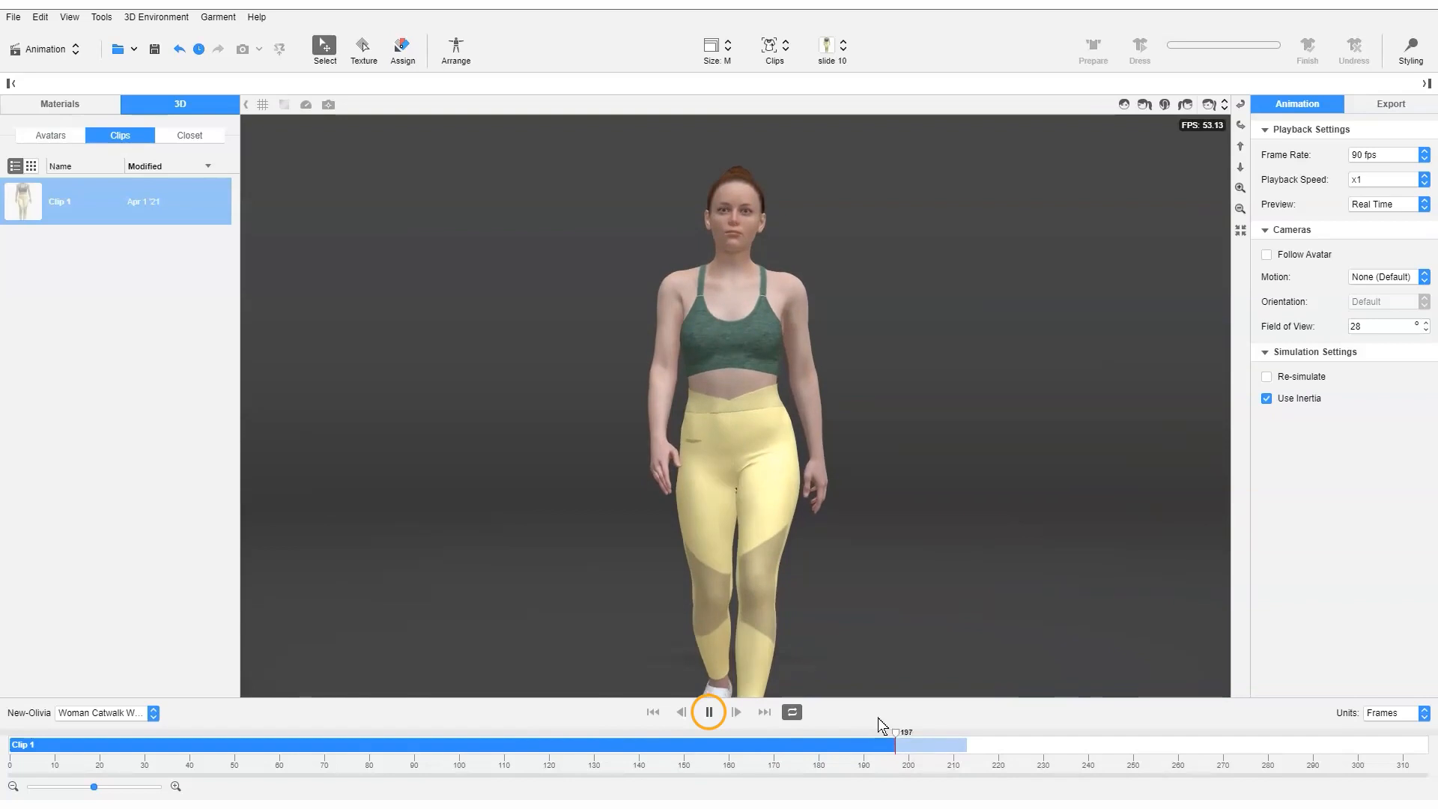
Rename Clip 1 as Runway Walk Forward
double_click(69, 203)
text(R)
text(unway Walk Forward)
key(Return)
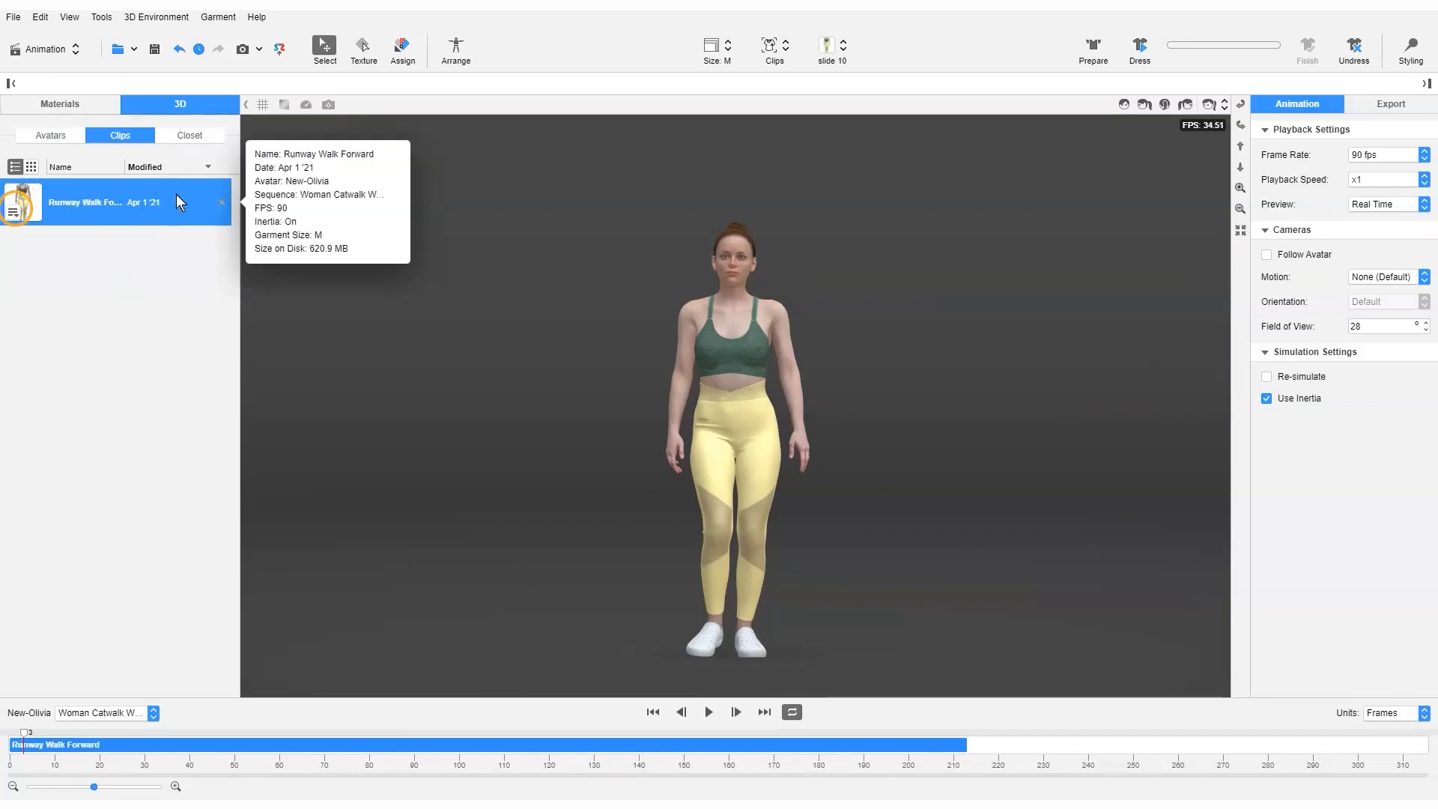
Check the actions available for the Runway Walk Forward clip
click(14, 213)
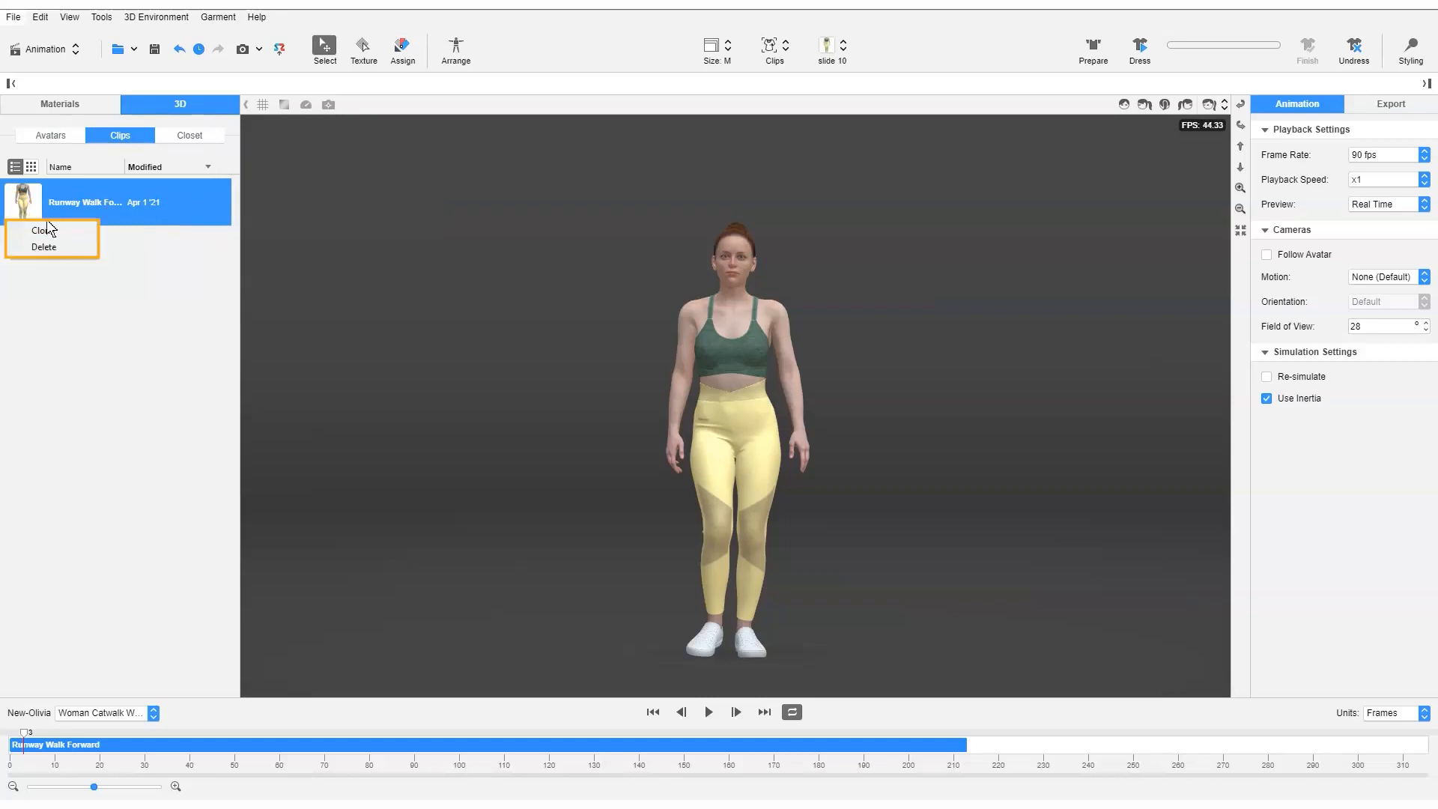
click(138, 251)
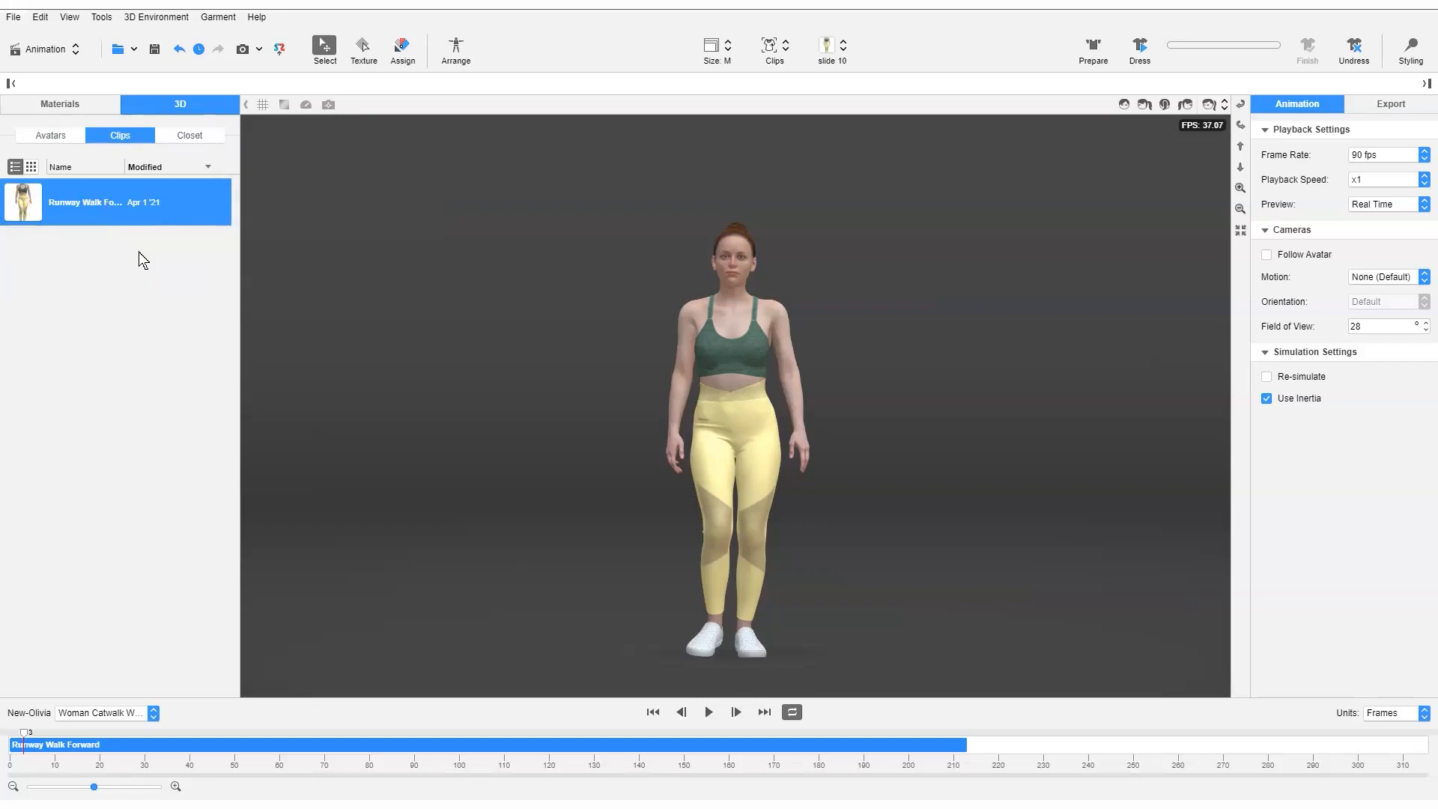
mouse_move(41, 201)
Change the frame rate to 30 fps (Avatar) and accept the creation of a new animation clip
click(1395, 157)
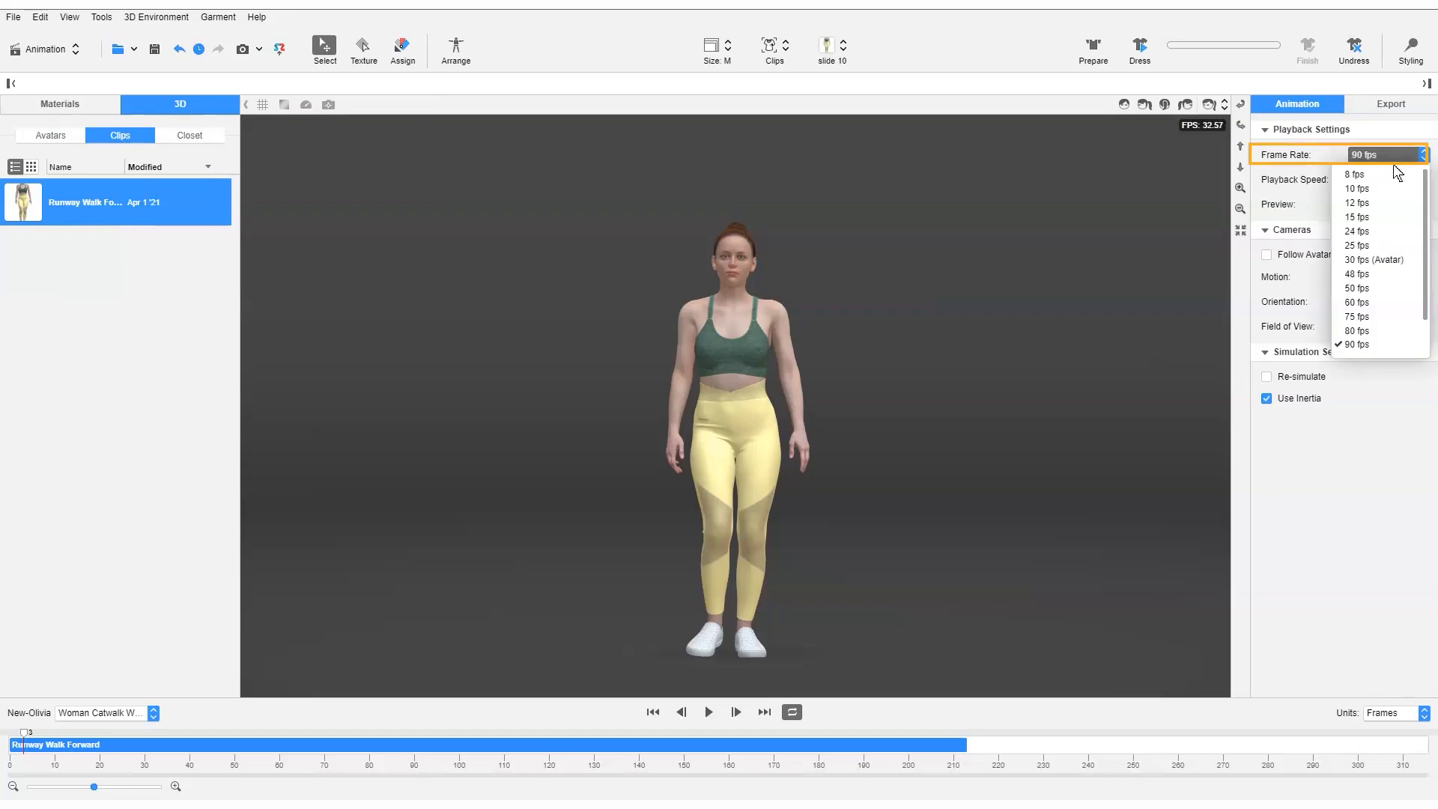
click(1390, 257)
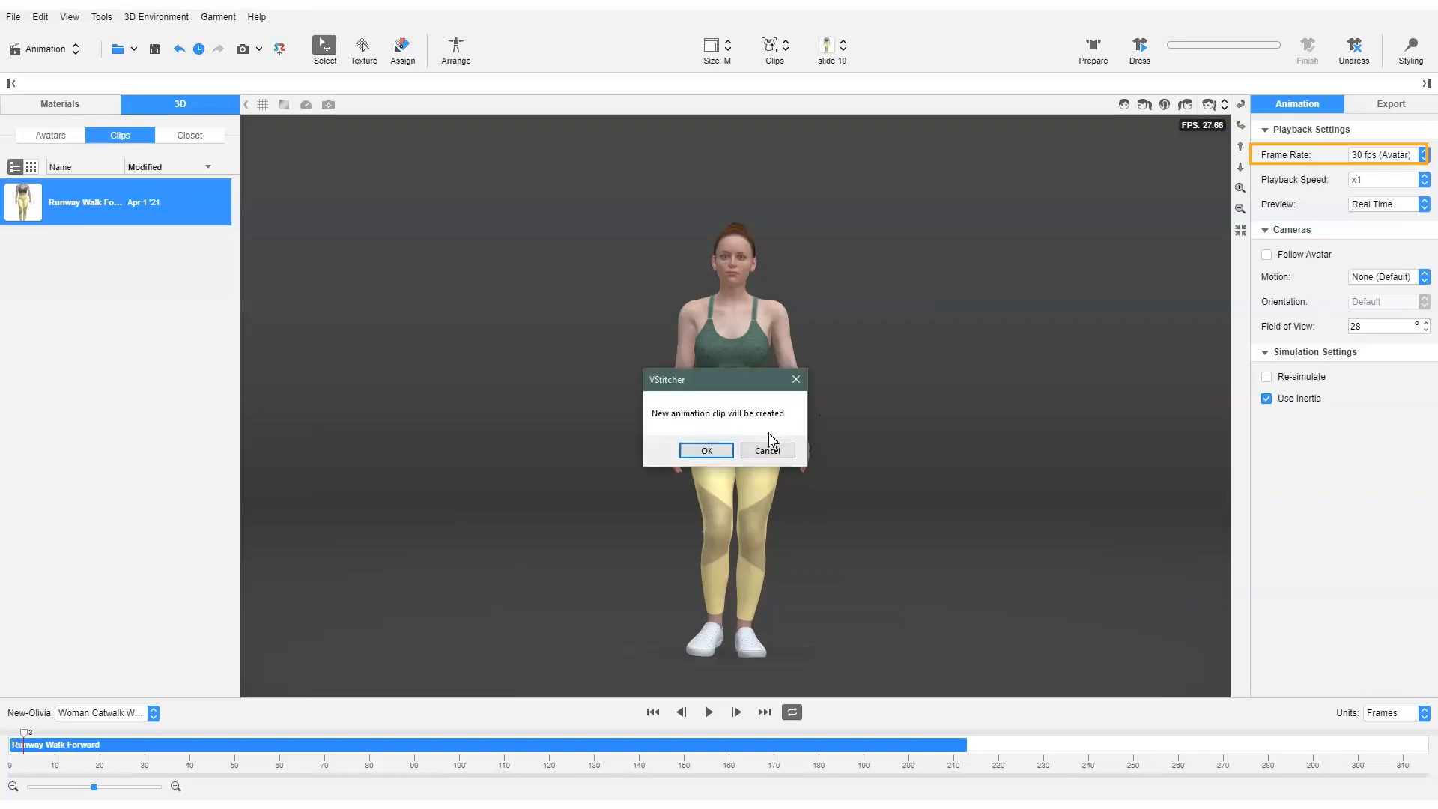
click(704, 450)
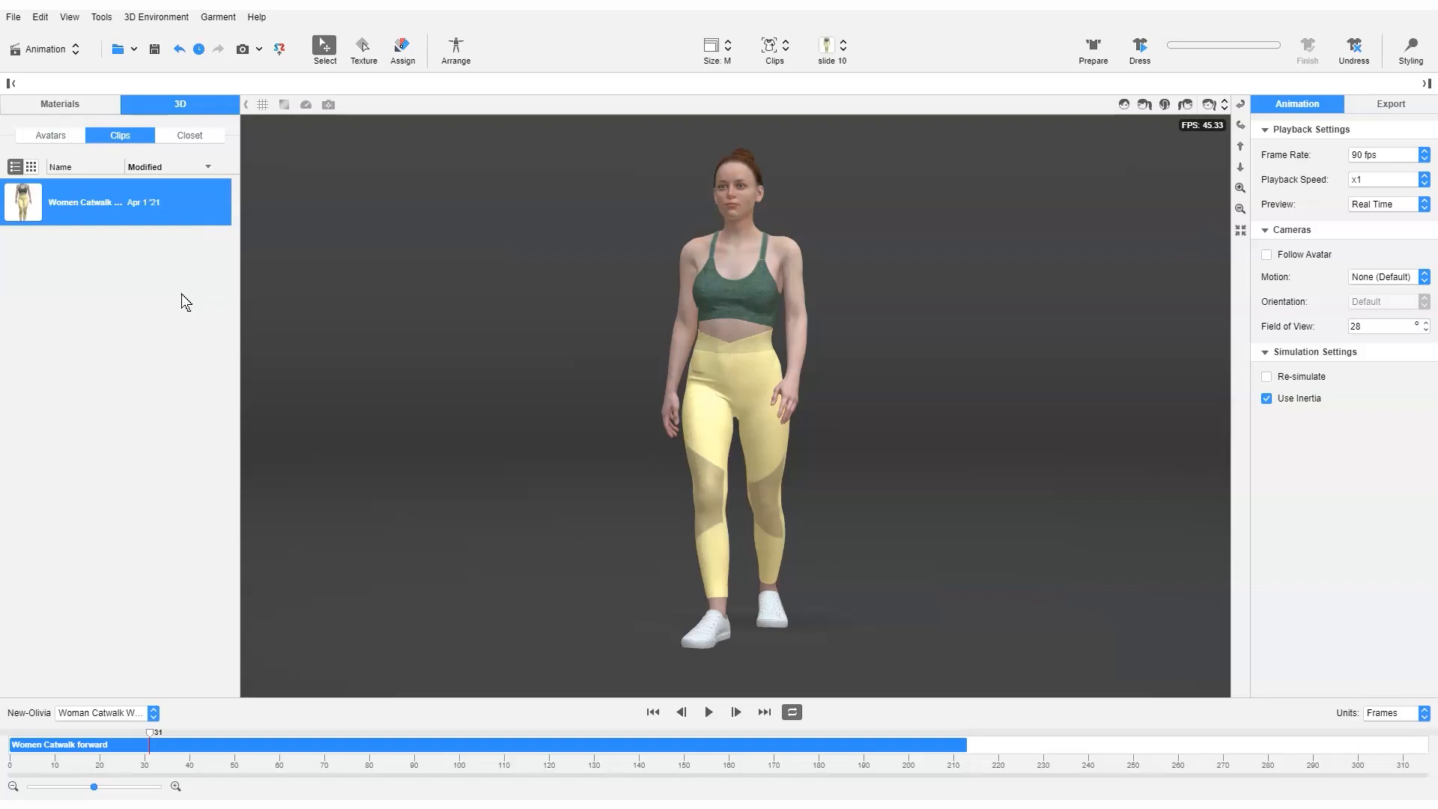
Load the Women Catwalk forward clip and make the camera follow the avatar with the Half Circle motion
double_click(161, 216)
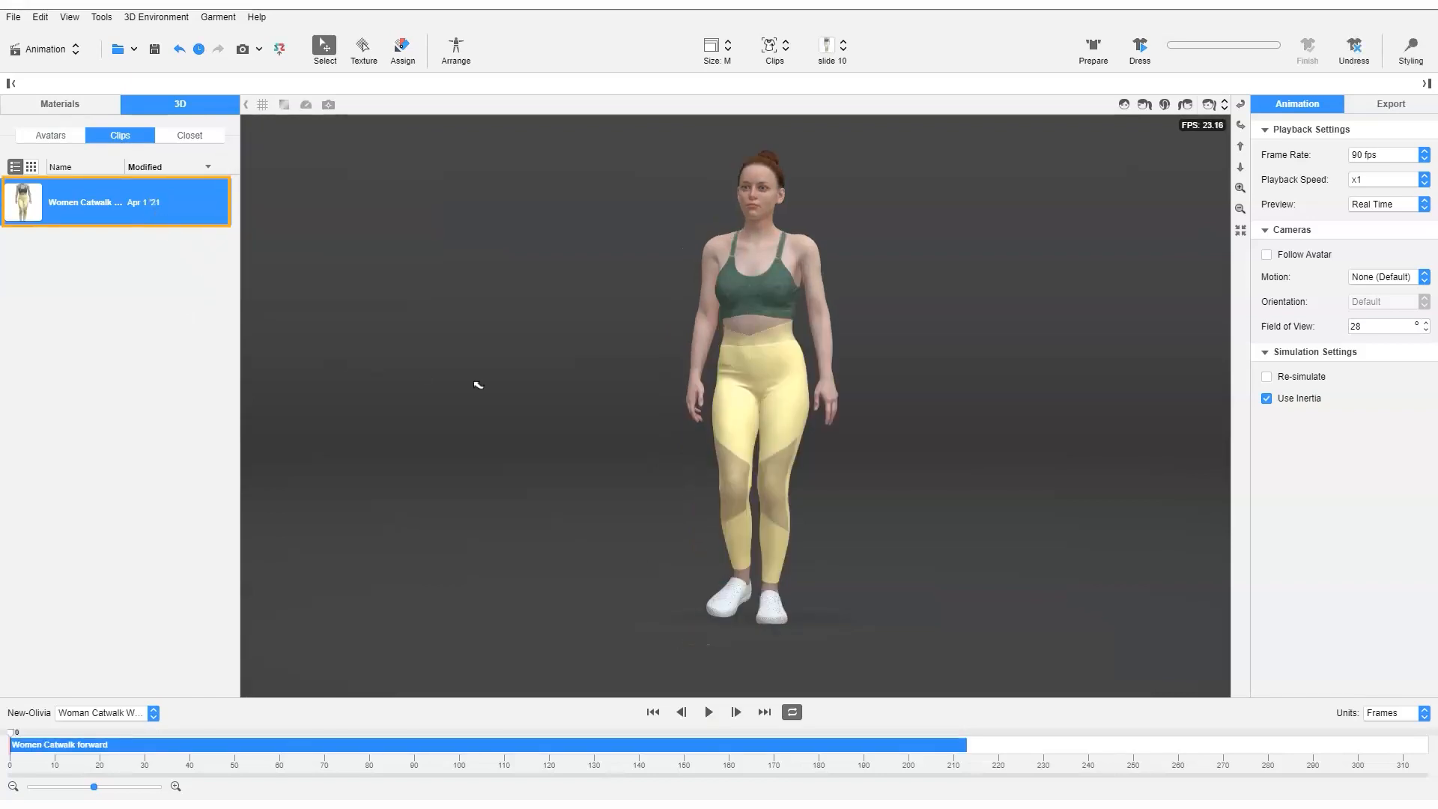
click(1322, 255)
click(1380, 277)
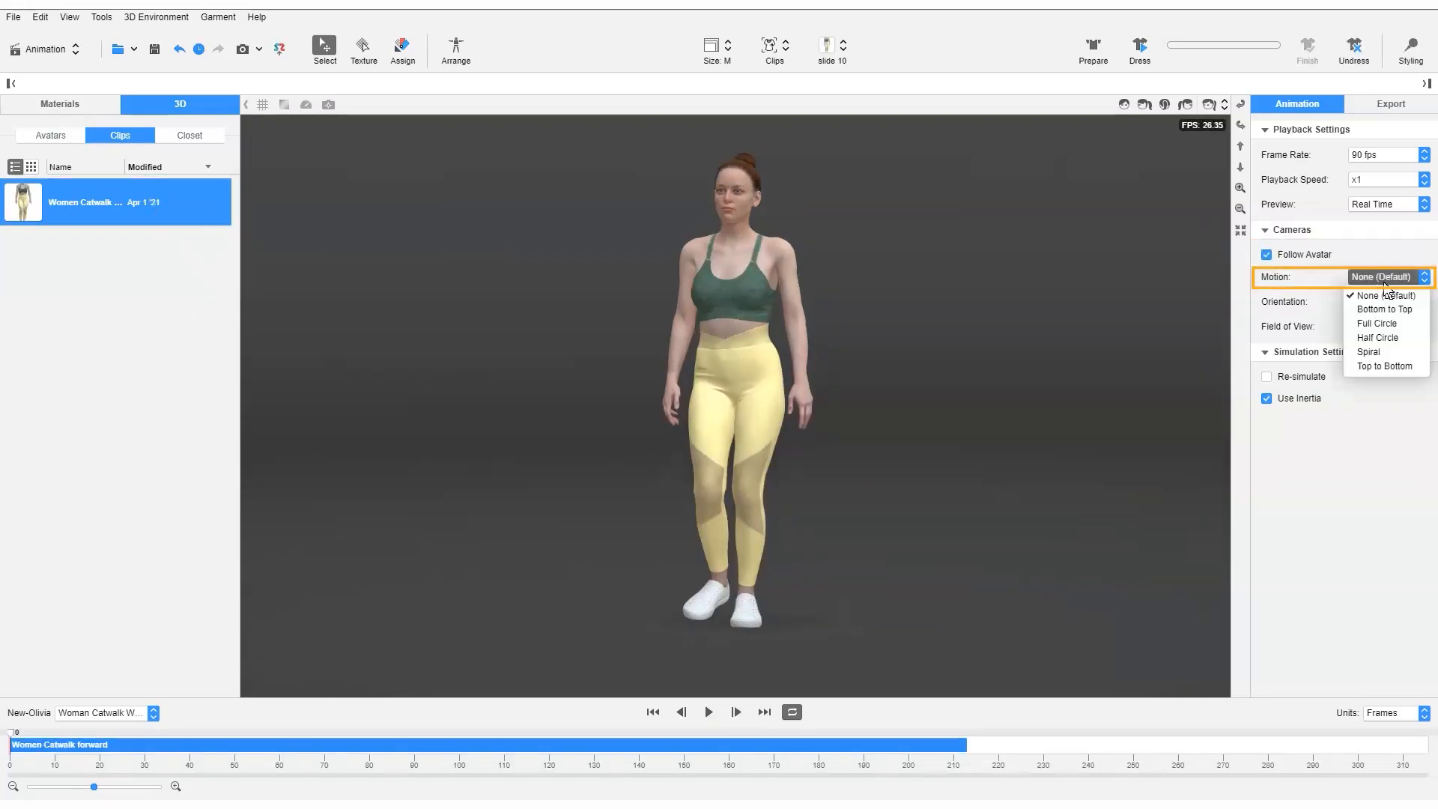
click(1378, 338)
Set the camera's field of view to 40° and open the export settings
click(1378, 327)
double_click(1378, 327)
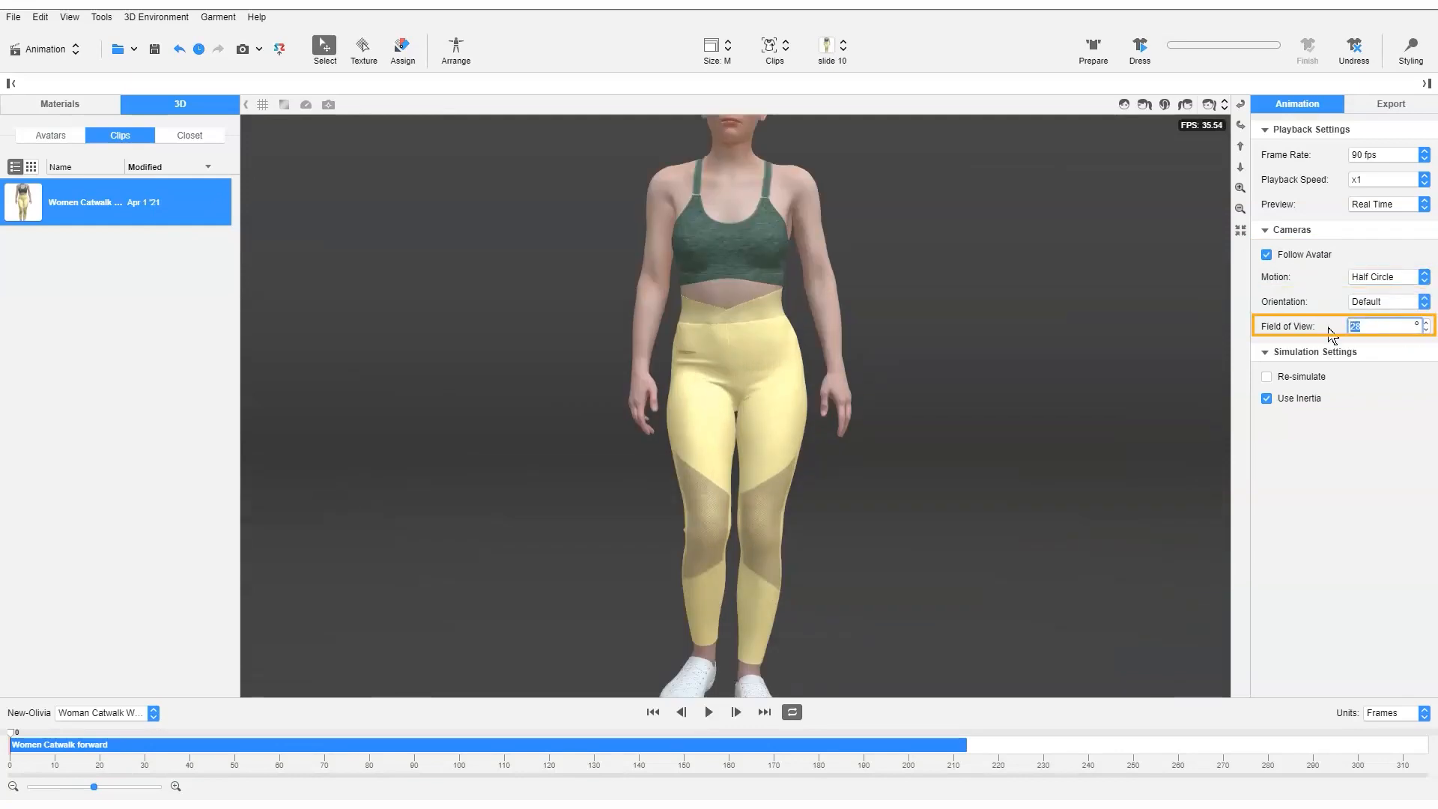
text(40)
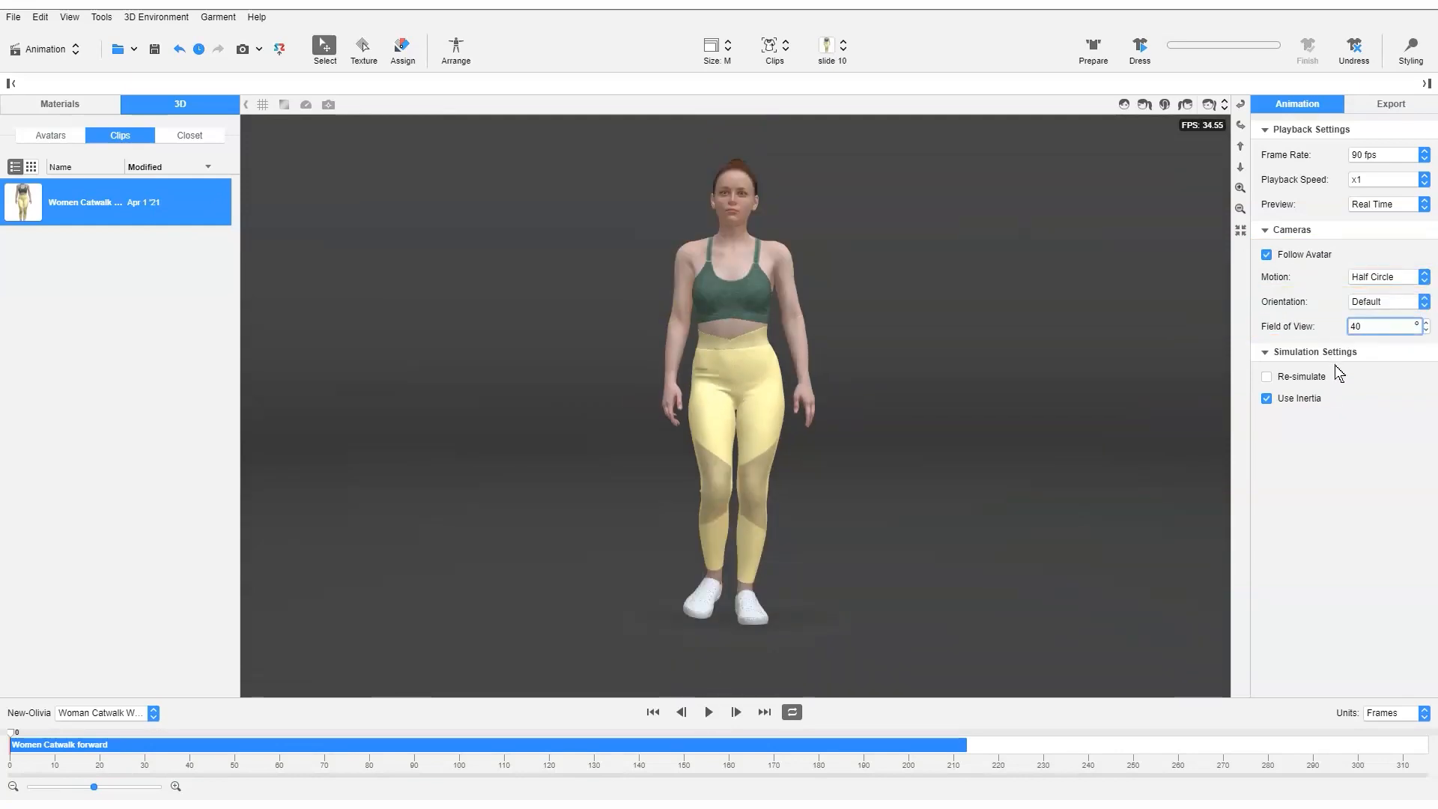
click(1412, 108)
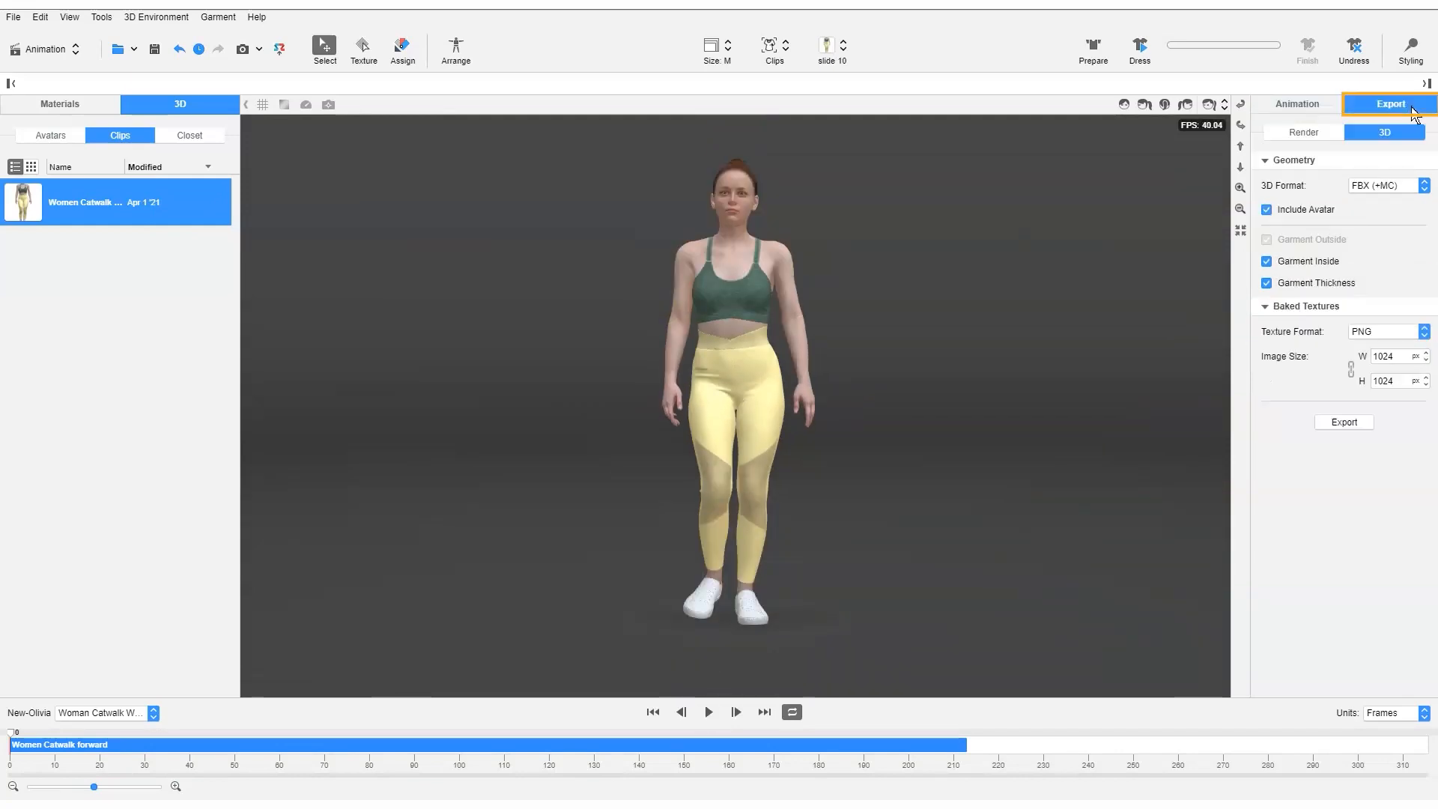
Set up the animation render with MP4 media output, Ray Trace Render (Remote - V-Ray) and Best render quality
click(1317, 132)
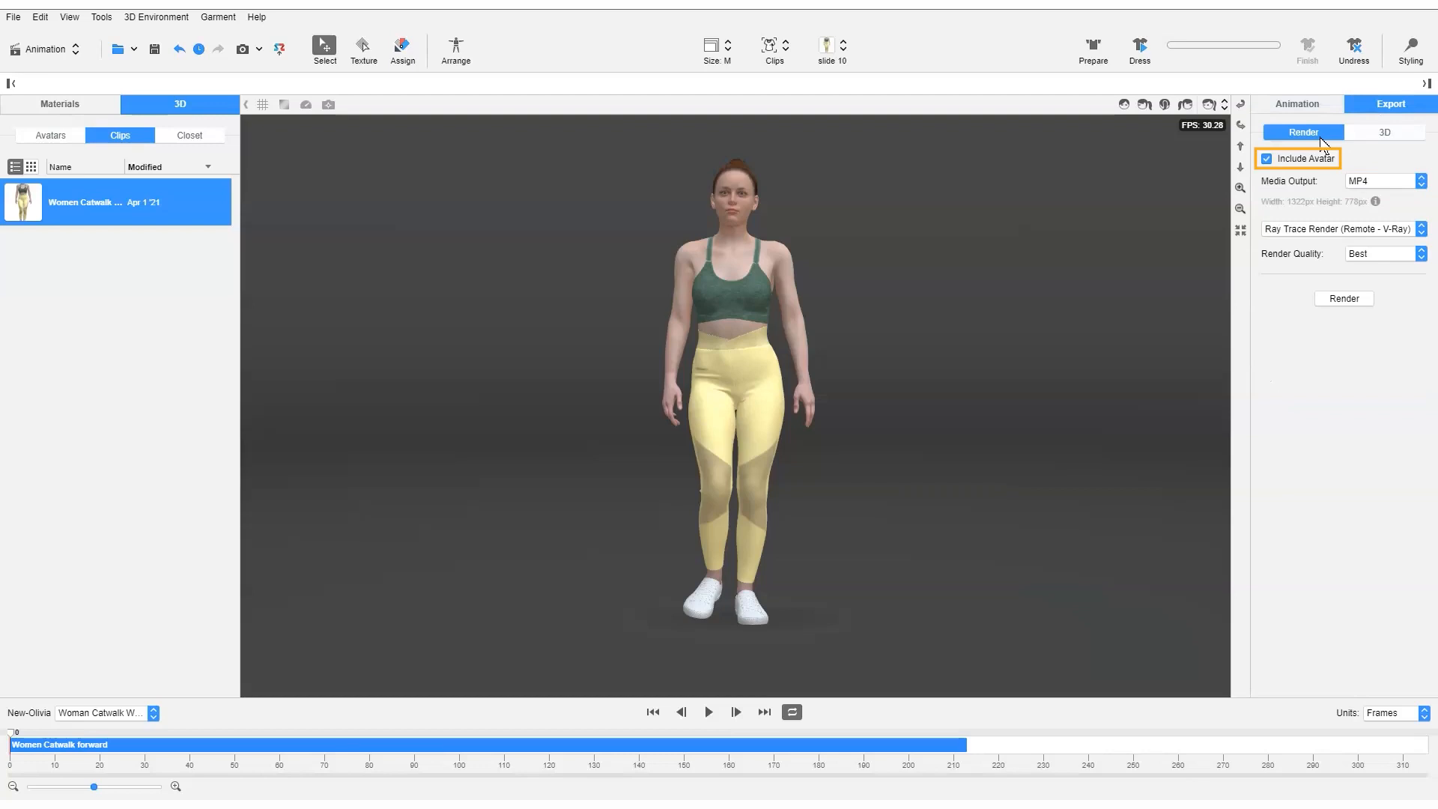
click(1421, 181)
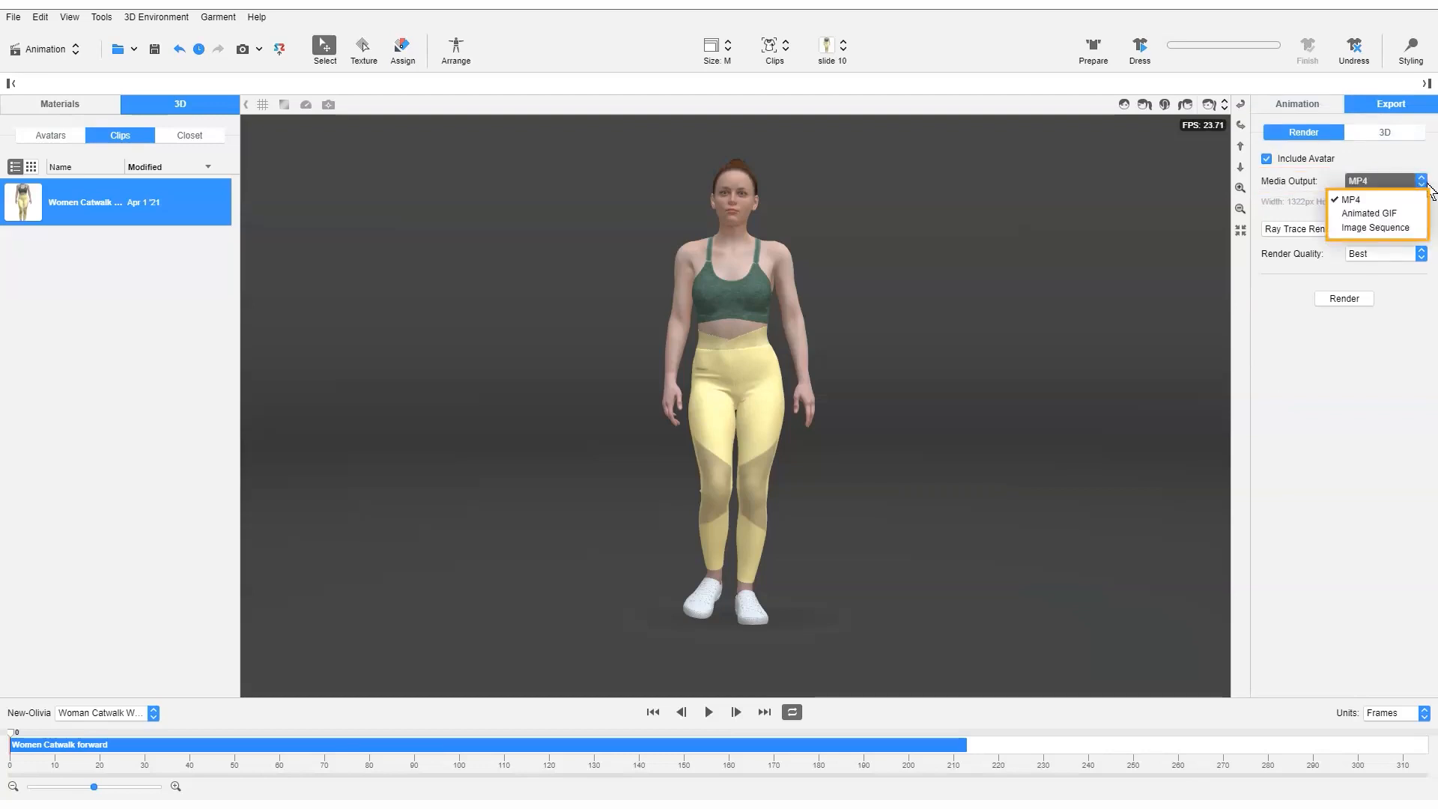
click(1431, 191)
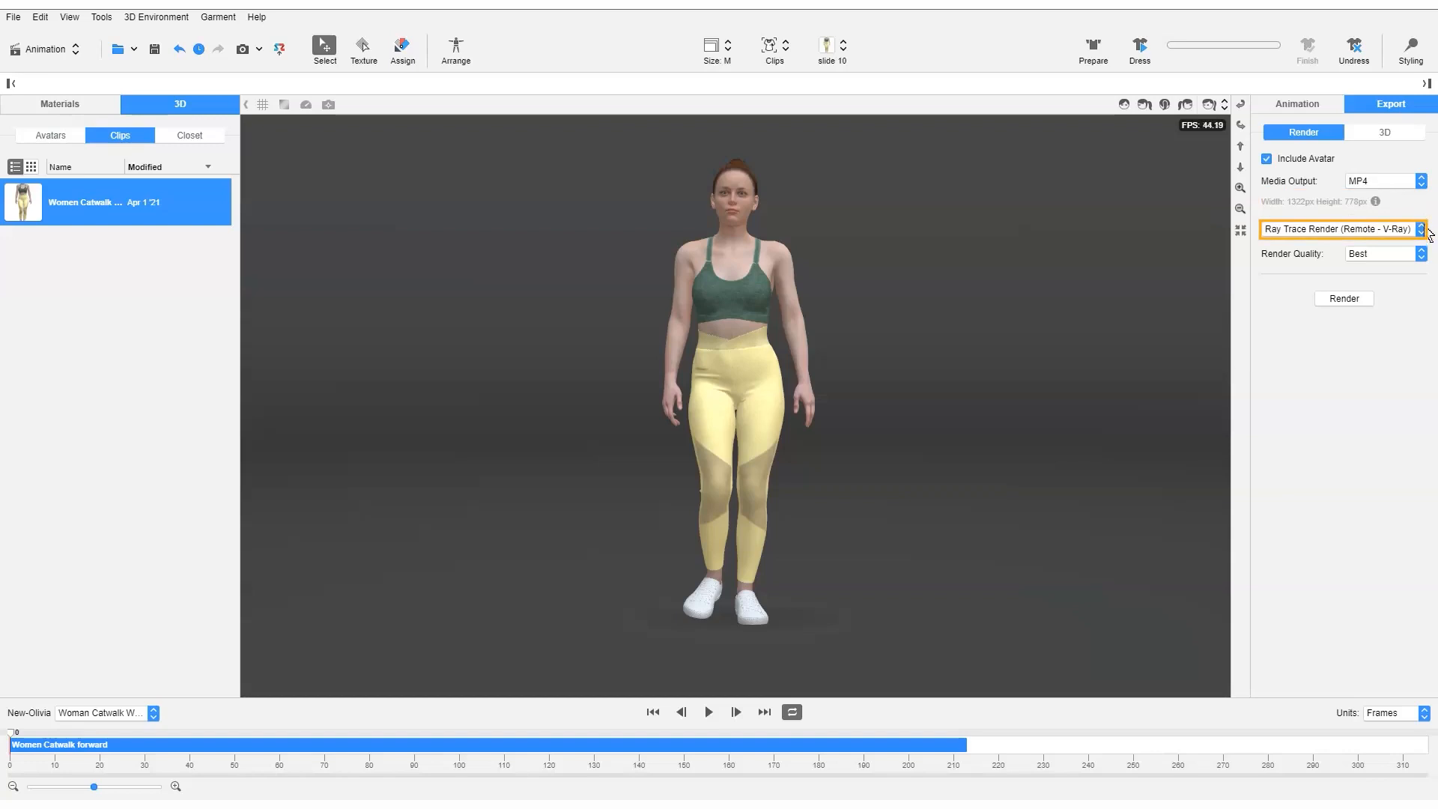
click(1422, 230)
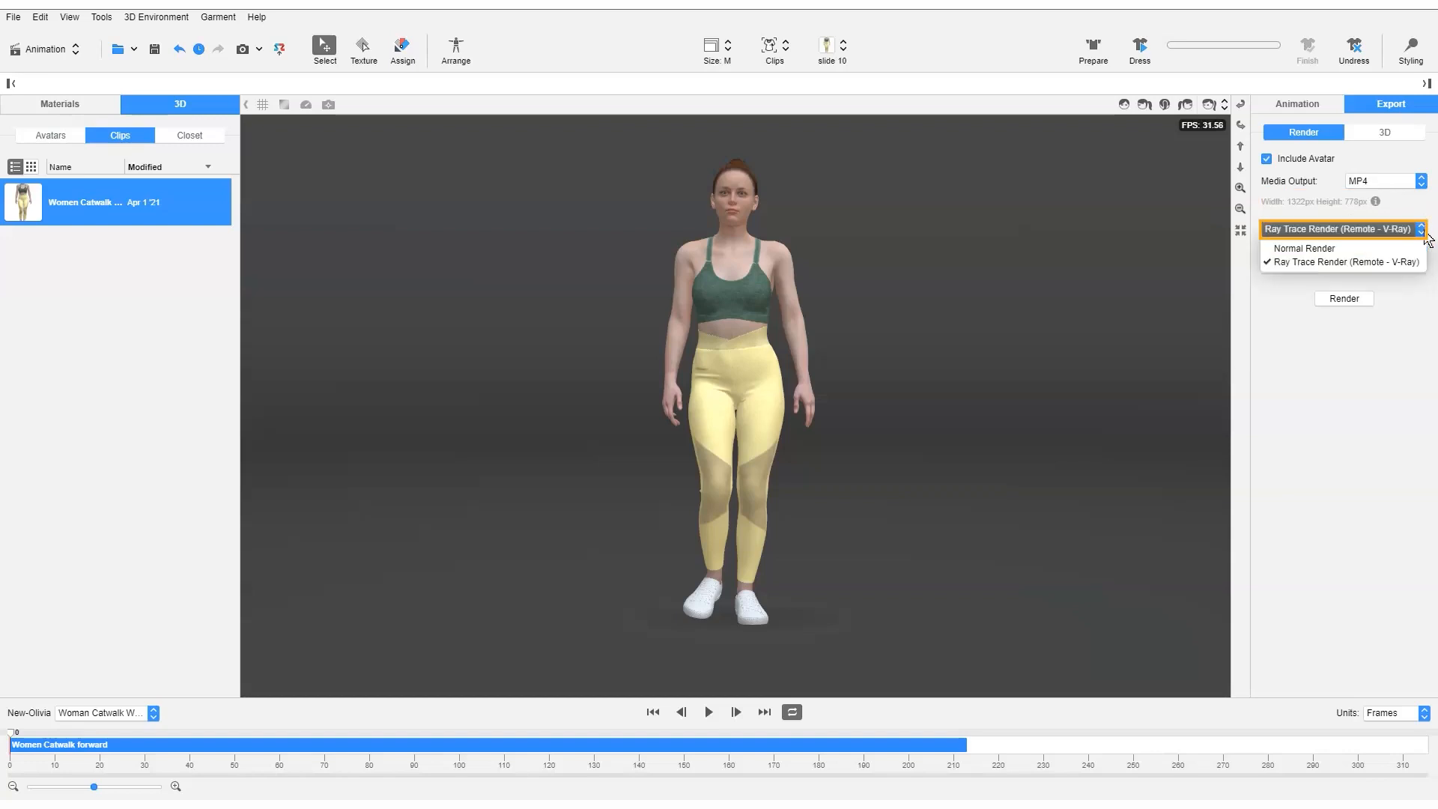
click(1419, 262)
click(1422, 254)
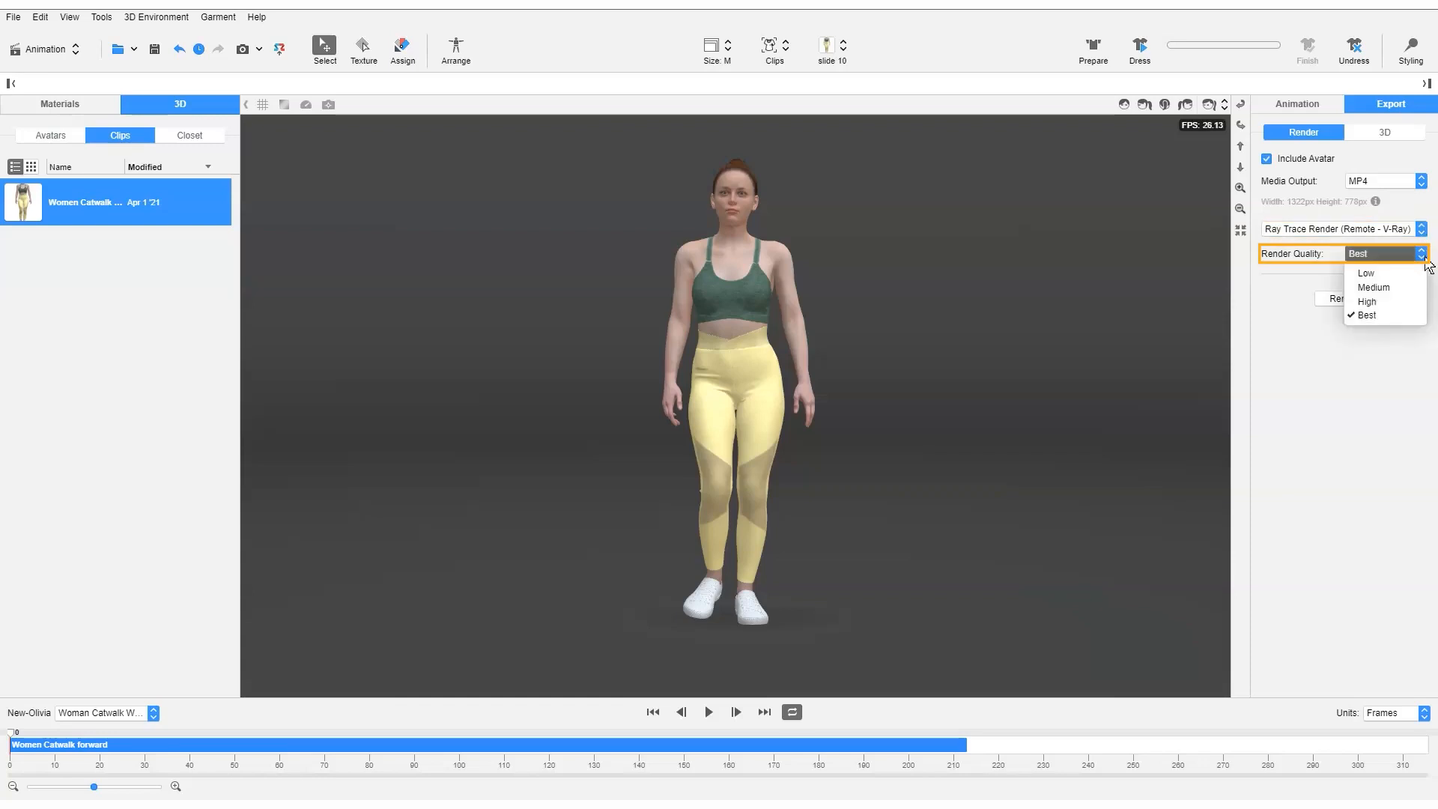
click(1357, 314)
Render the animation and save the video in the Finalised Files folder as MP4 Ray Trace Catwalk
click(1346, 299)
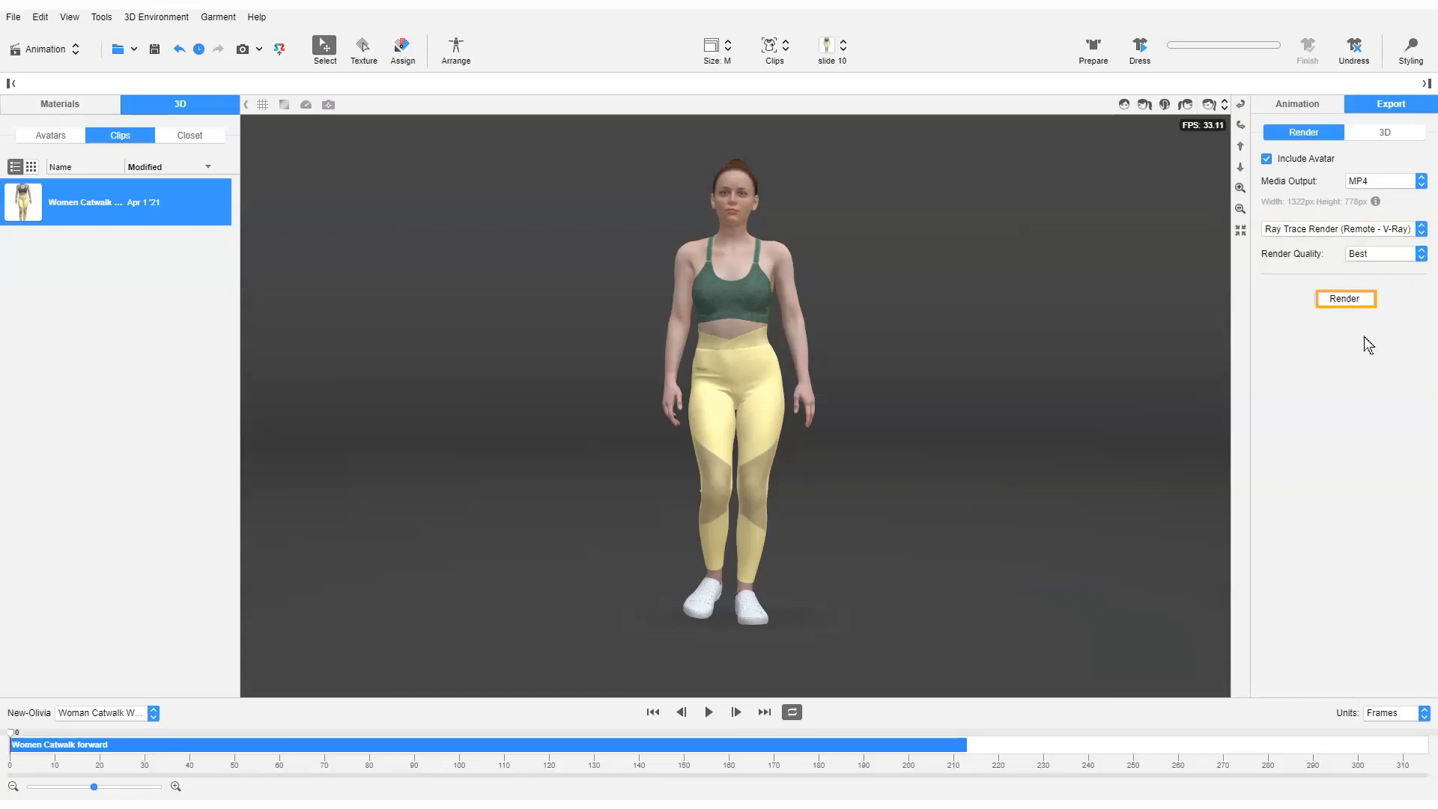
click(237, 384)
text(MP4 Ray Trac)
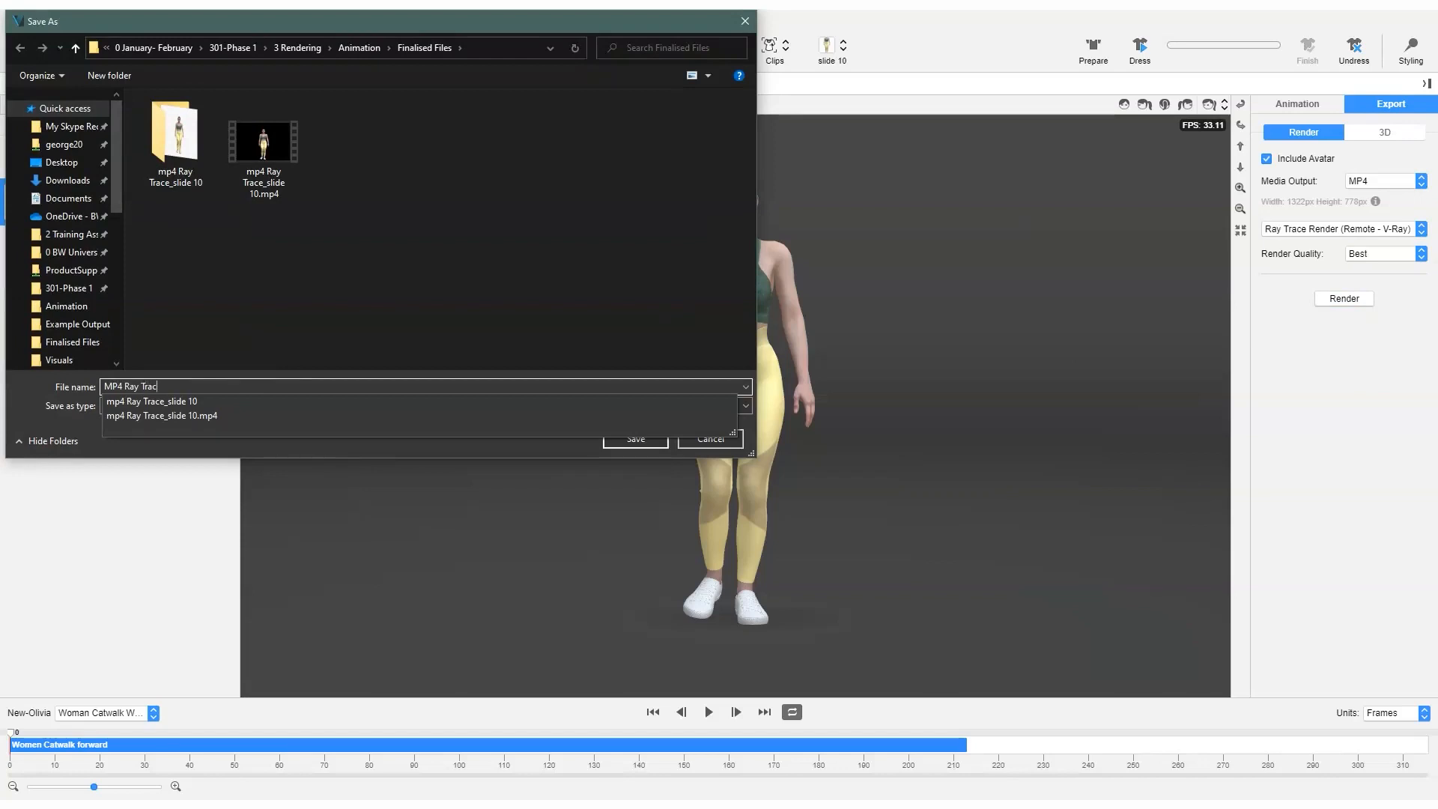
text(e)
click(237, 386)
text(Catwalk)
click(626, 442)
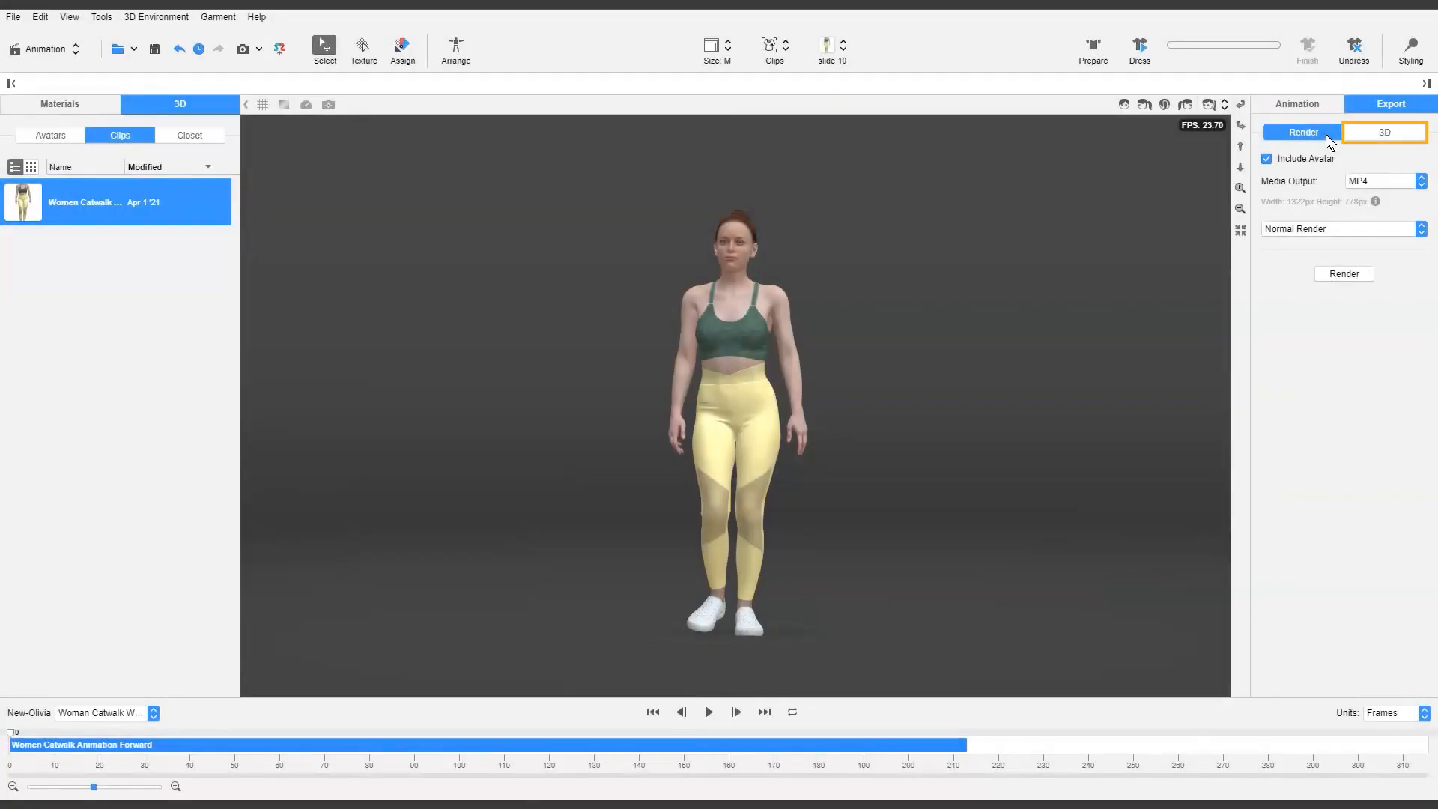
Configure the 3D export as FBX (+MC) with Garment Inside and Garment Thickness included, keeping PNG as the baked texture format
click(1388, 138)
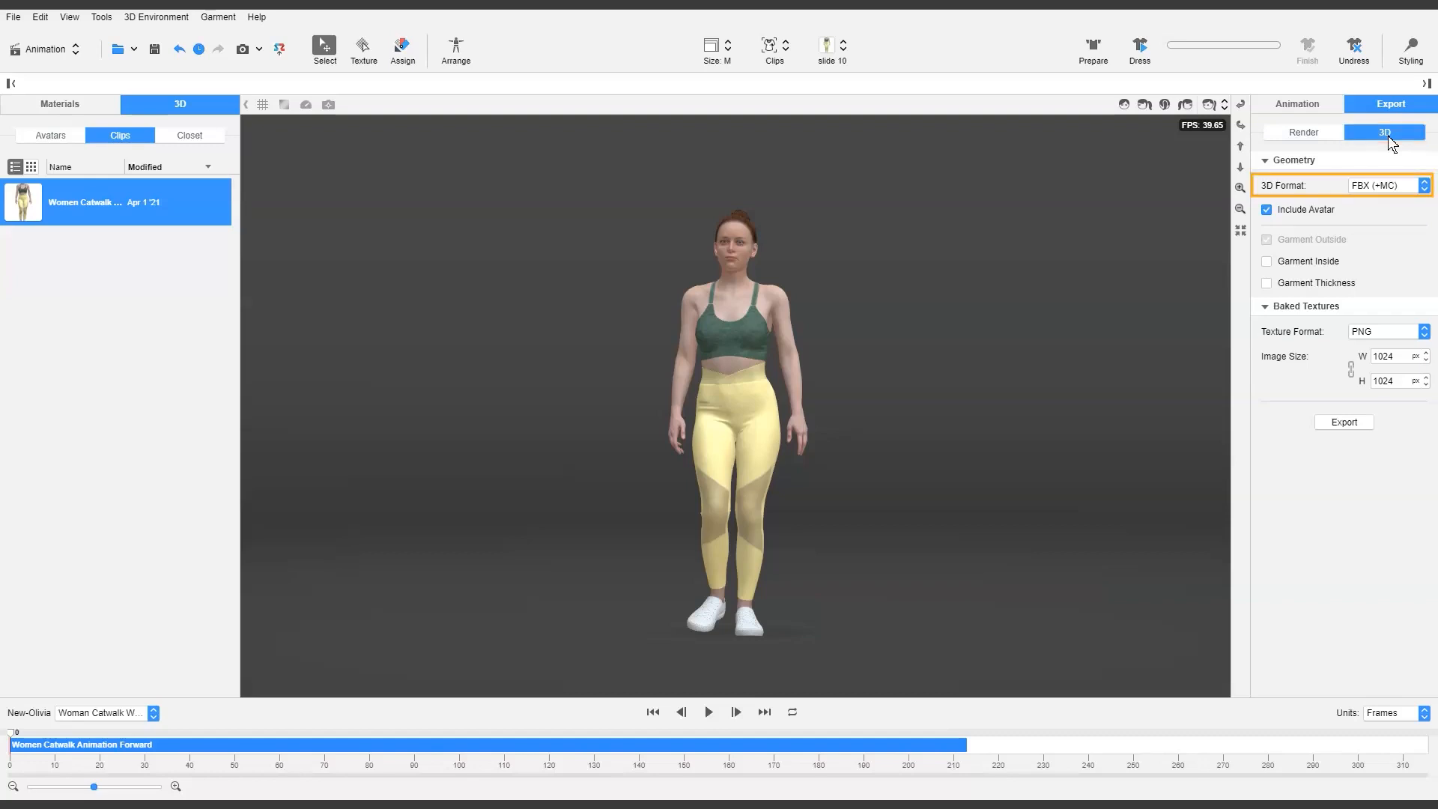
click(1424, 186)
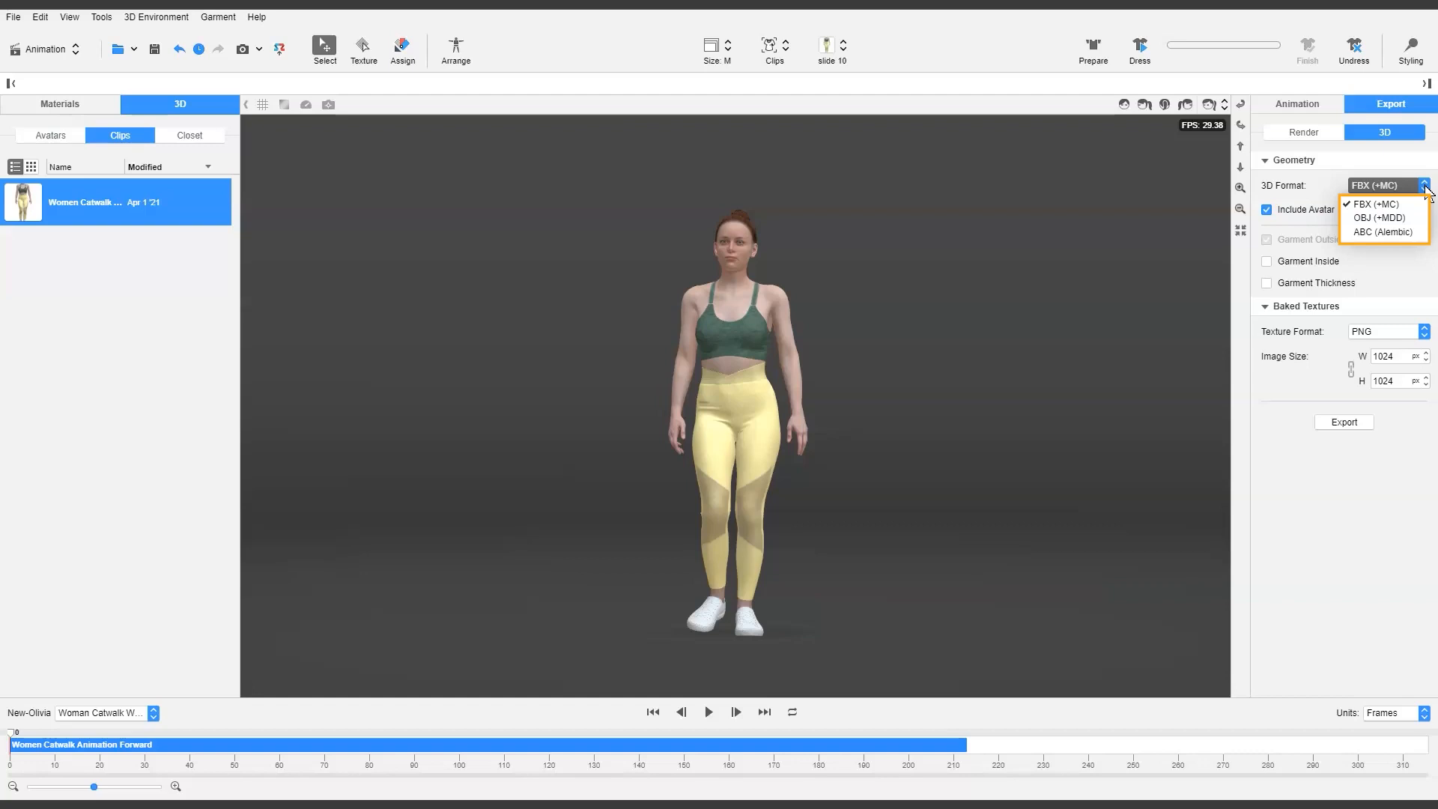
click(1335, 261)
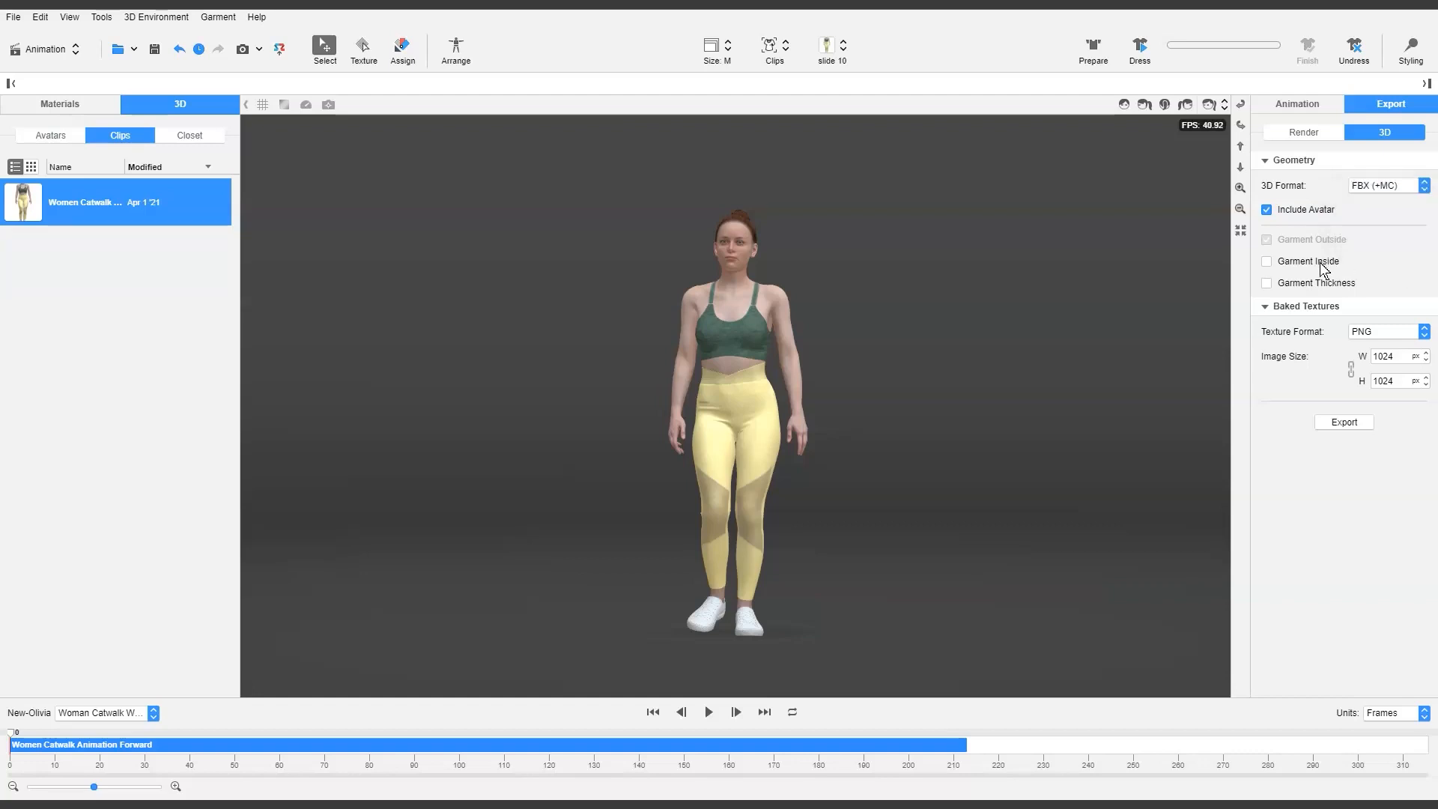
click(1322, 263)
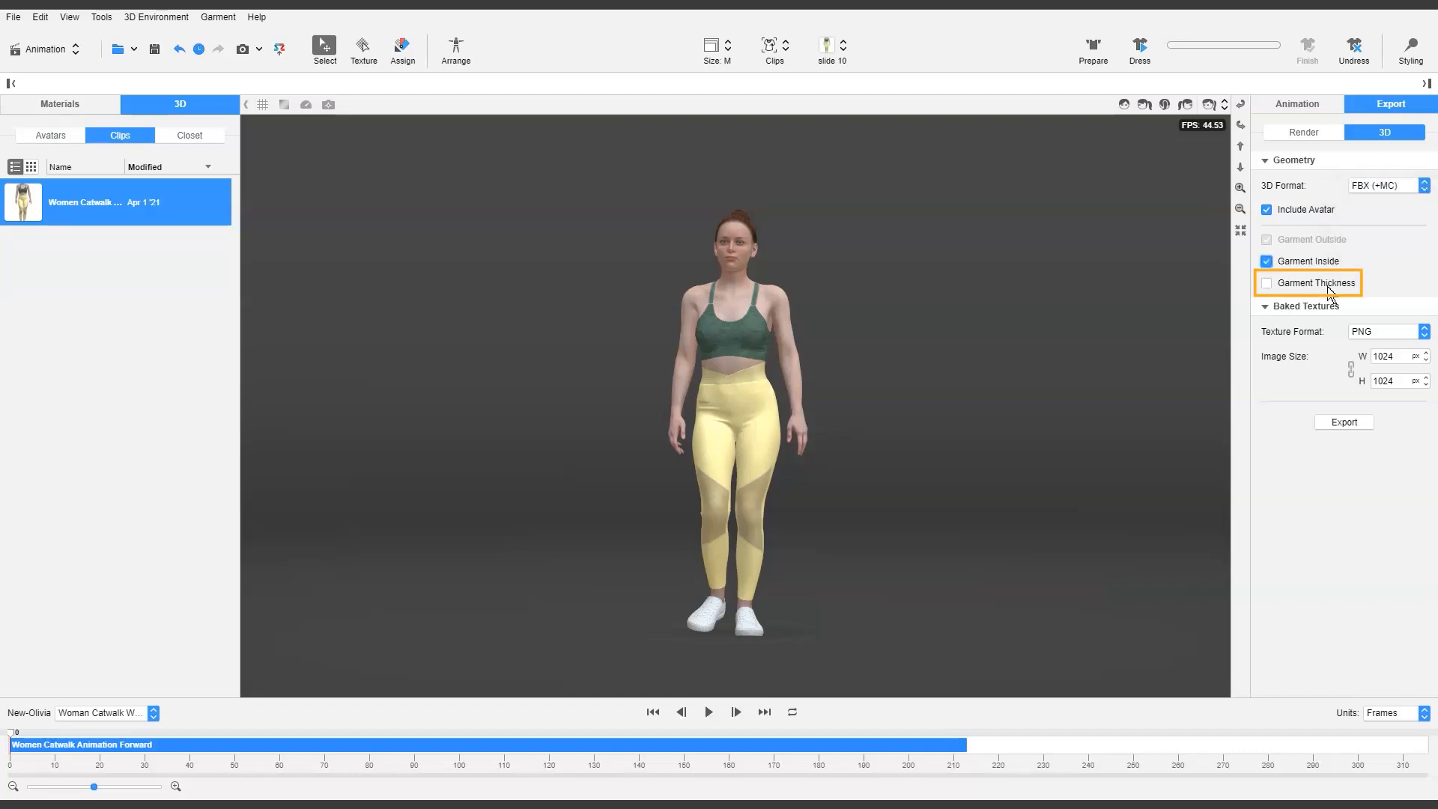
click(1330, 288)
click(1424, 331)
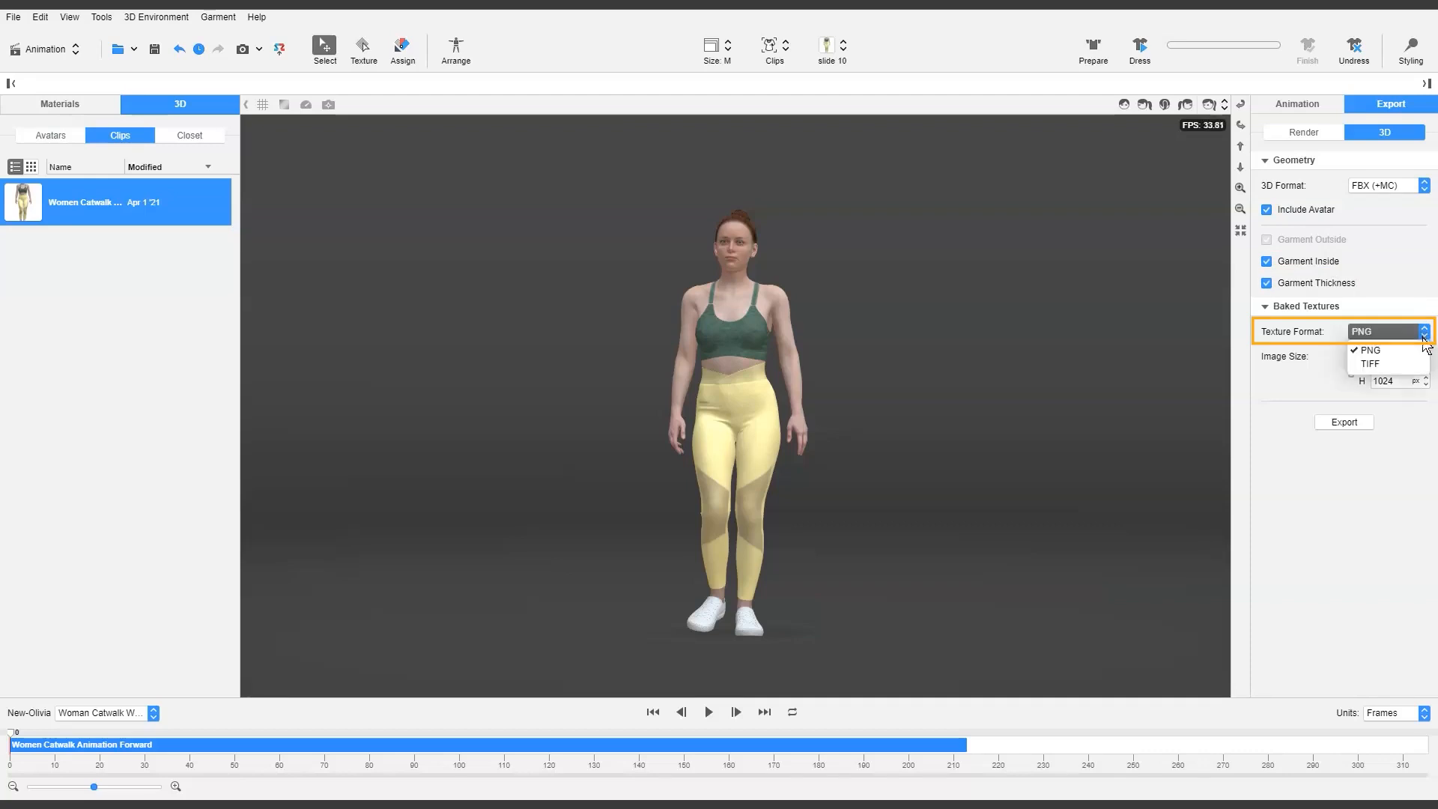
click(1420, 421)
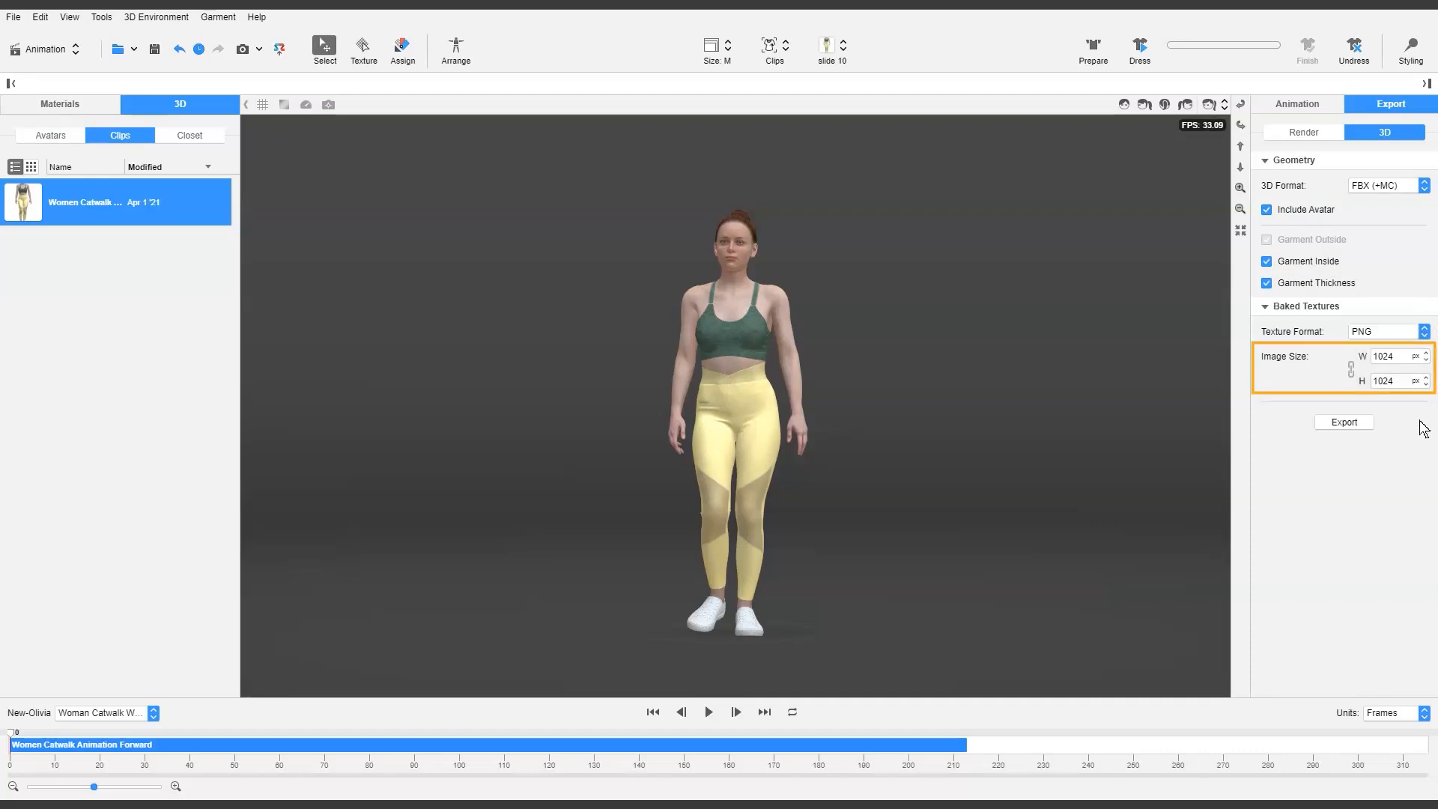